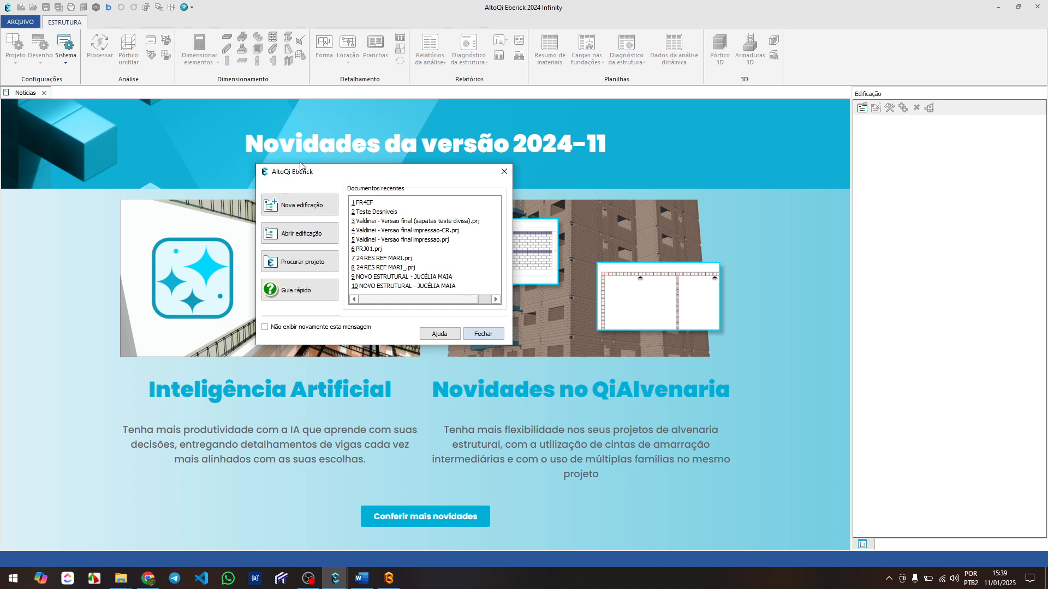
# - Close the startup window and start a new building project (Nova edificação)
pyautogui.moveTo(301, 176)
pyautogui.mouseDown()
pyautogui.moveTo(292, 170)
pyautogui.moveTo(301, 172)
pyautogui.mouseUp()
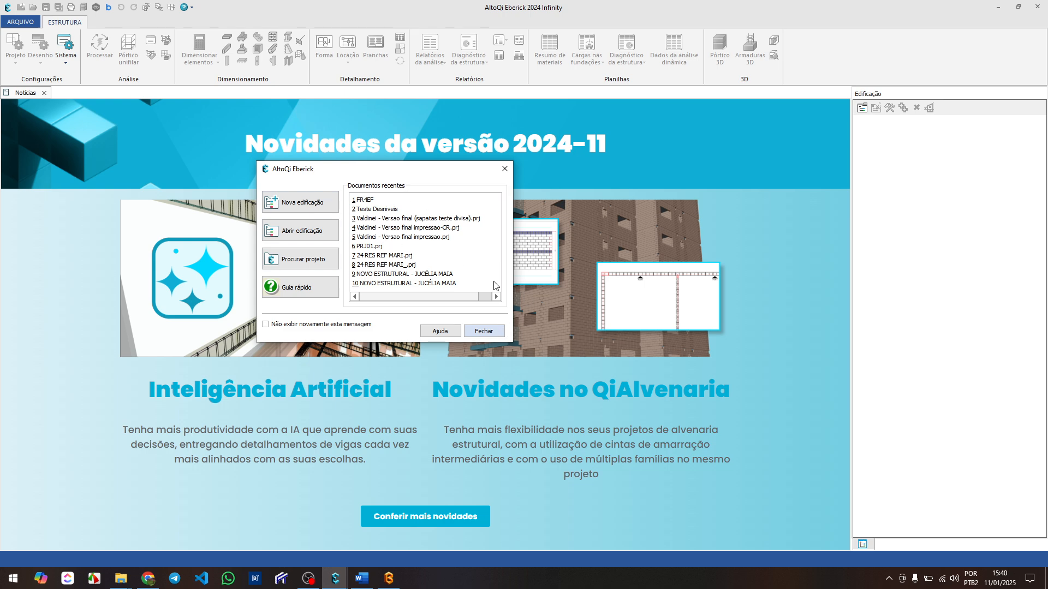
pyautogui.moveTo(307, 172)
pyautogui.mouseDown()
pyautogui.moveTo(292, 174)
pyautogui.moveTo(319, 164)
pyautogui.mouseUp()
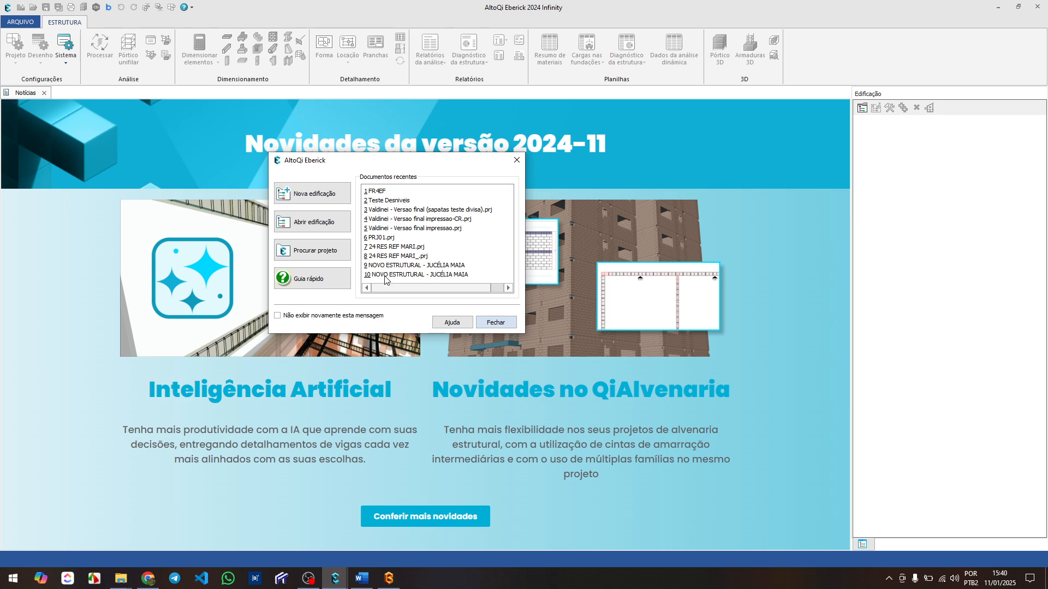
pyautogui.click(497, 323)
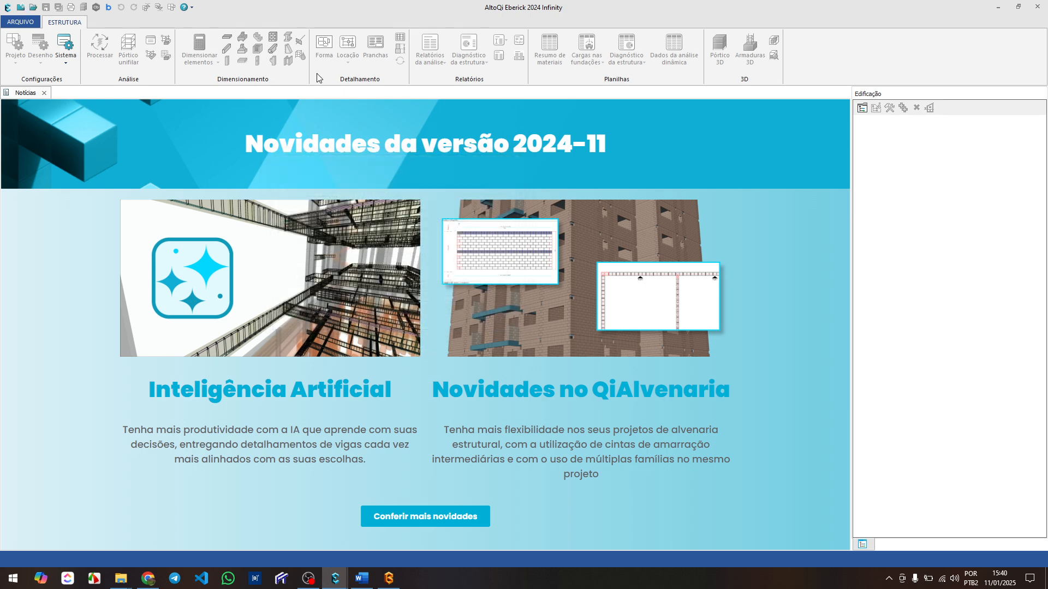
pyautogui.click(19, 23)
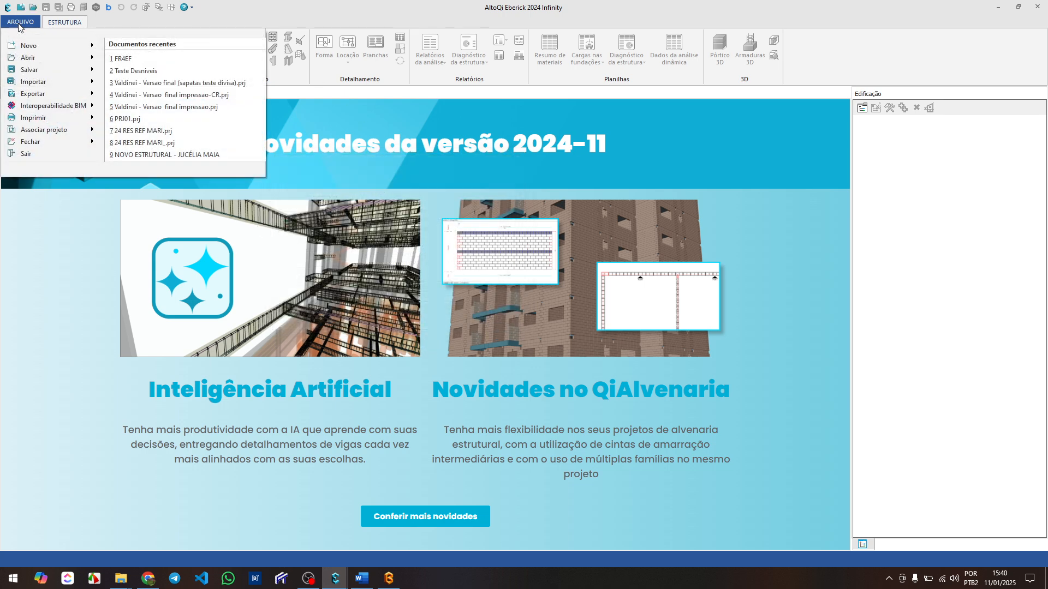
pyautogui.moveTo(49, 48)
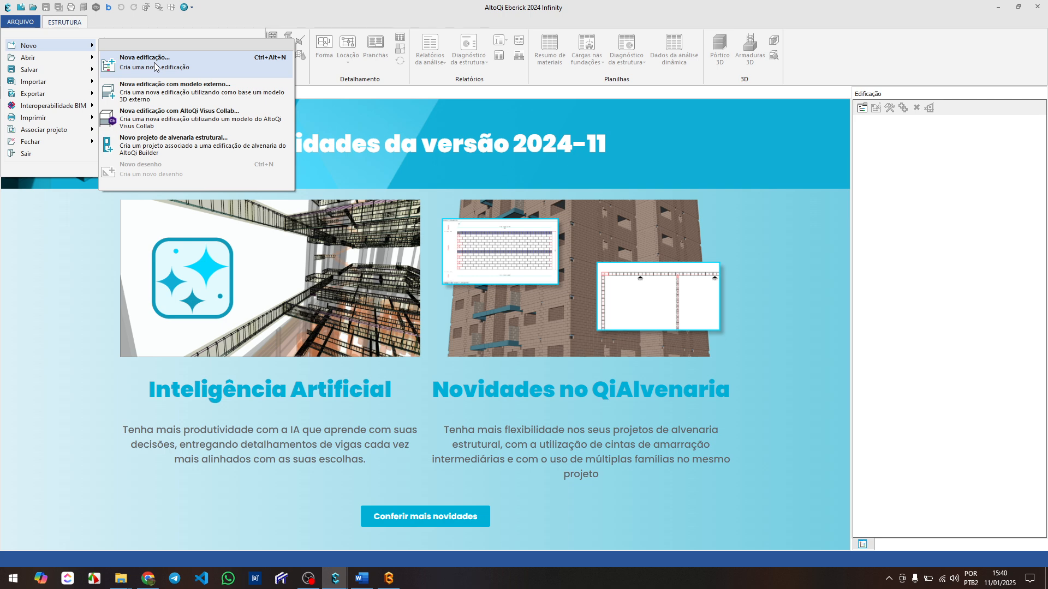
pyautogui.click(171, 68)
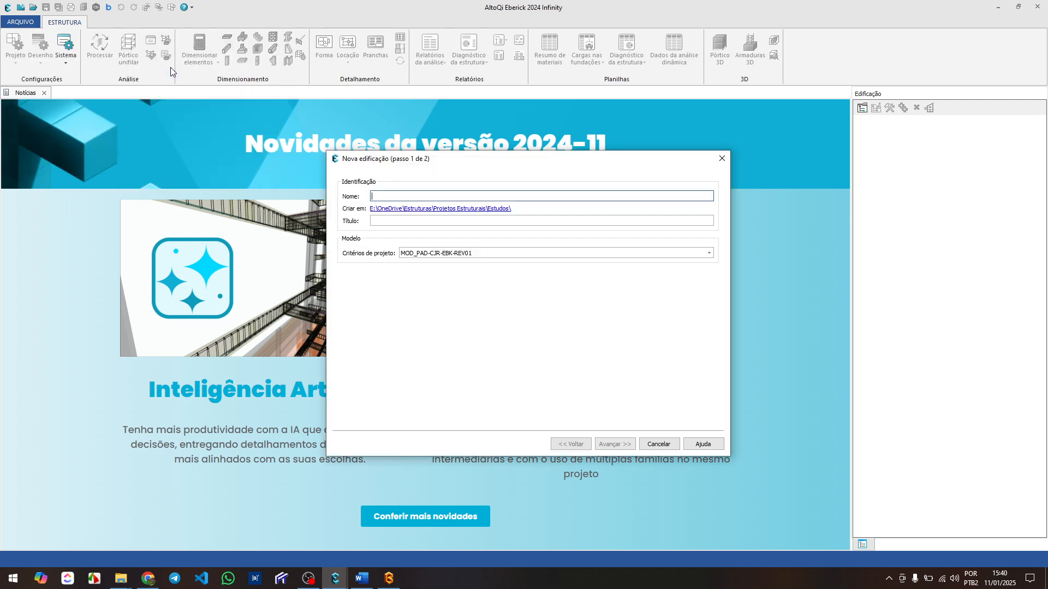
pyautogui.moveTo(394, 158); pyautogui.dragTo(299, 146)
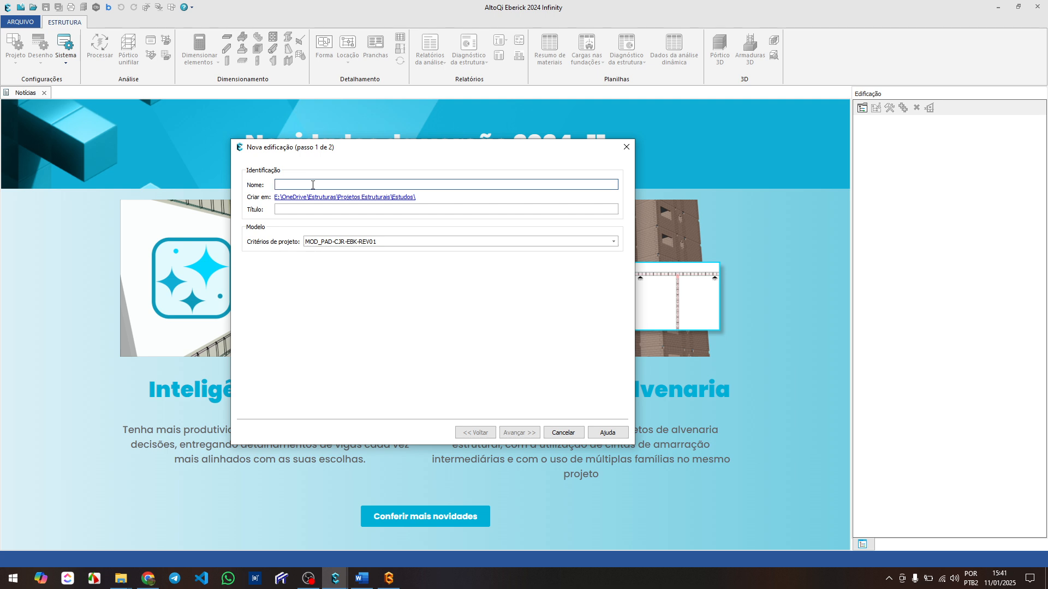
# - Enter 2501 as the beginning of the new building's name
pyautogui.write('25')
pyautogui.write('01')
pyautogui.press('BackSpace')
pyautogui.press('BackSpace')
pyautogui.write('100')
pyautogui.press('BackSpace')
pyautogui.press('BackSpace')
pyautogui.press('BackSpace')
pyautogui.write('01')
pyautogui.write('JOAO')
pyautogui.press('BackSpace')
pyautogui.press('BackSpace')
pyautogui.press('BackSpace')
pyautogui.write('MS')
pyautogui.press('BackSpace')
pyautogui.press('BackSpace')
pyautogui.press('BackSpace')
pyautogui.write('CEI')
pyautogui.write('COR')
pyautogui.press('BackSpace')
pyautogui.press('BackSpace')
pyautogui.press('BackSpace')
pyautogui.press('BackSpace')
pyautogui.press('BackSpace')
pyautogui.press('BackSpace')
pyautogui.write('JMS-CO')
pyautogui.press('BackSpace')
pyautogui.press('BackSpace')
pyautogui.press('BackSpace')
pyautogui.press('BackSpace')
pyautogui.press('BackSpace')
pyautogui.press('BackSpace')
pyautogui.press('BackSpace')
# - Complete the building's name as 2501-CEI-CCR
pyautogui.write('CEI')
pyautogui.write('-CCR')
# - Browse for the project's creation location and open the desktop folder Cálculo Estrutural para Iniciantes
pyautogui.click(381, 198)
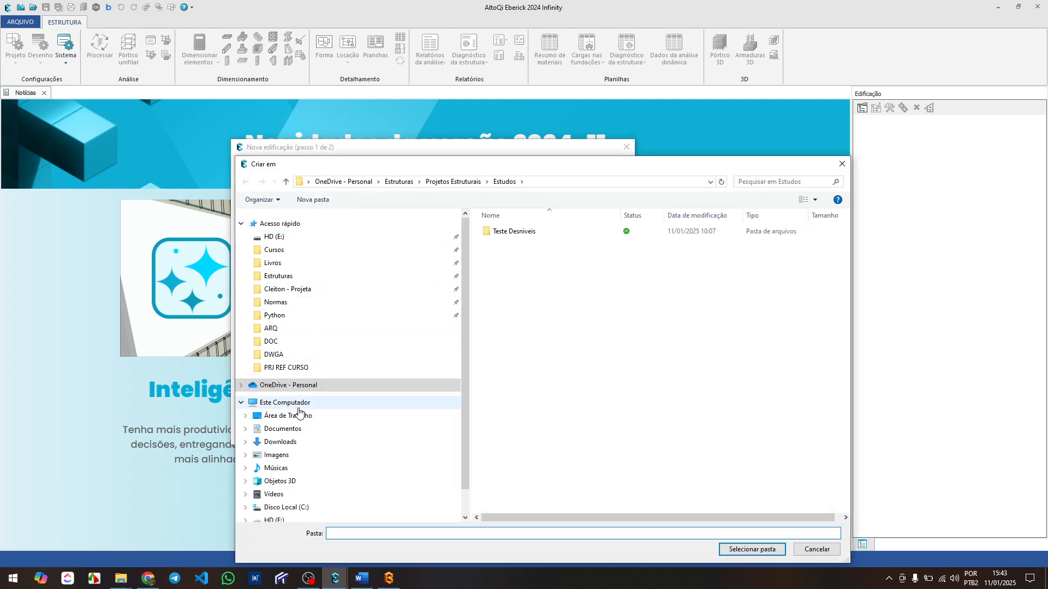
pyautogui.click(299, 416)
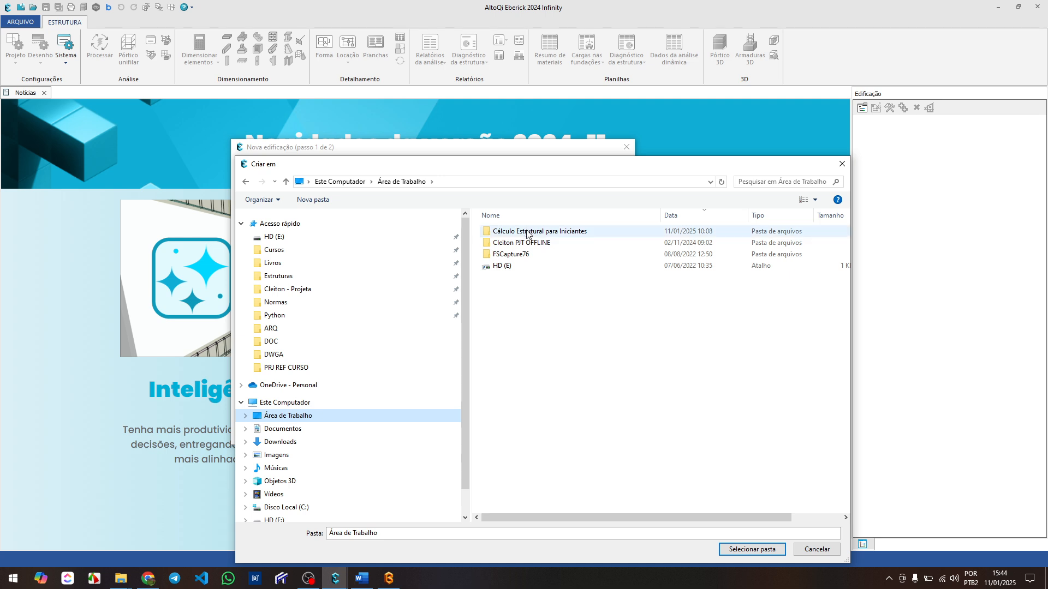
pyautogui.doubleClick(523, 232)
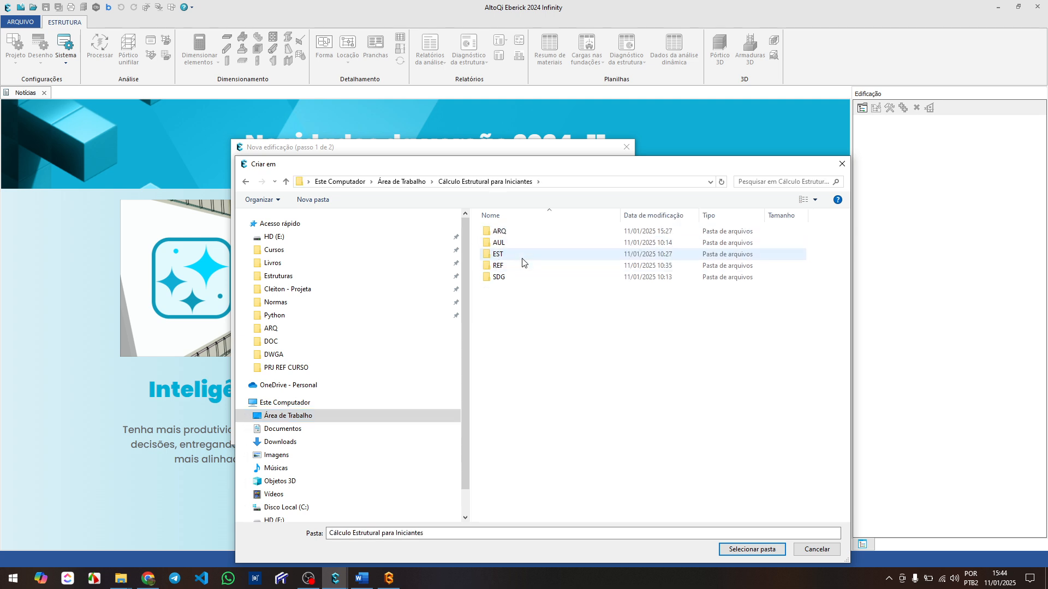
pyautogui.doubleClick(517, 255)
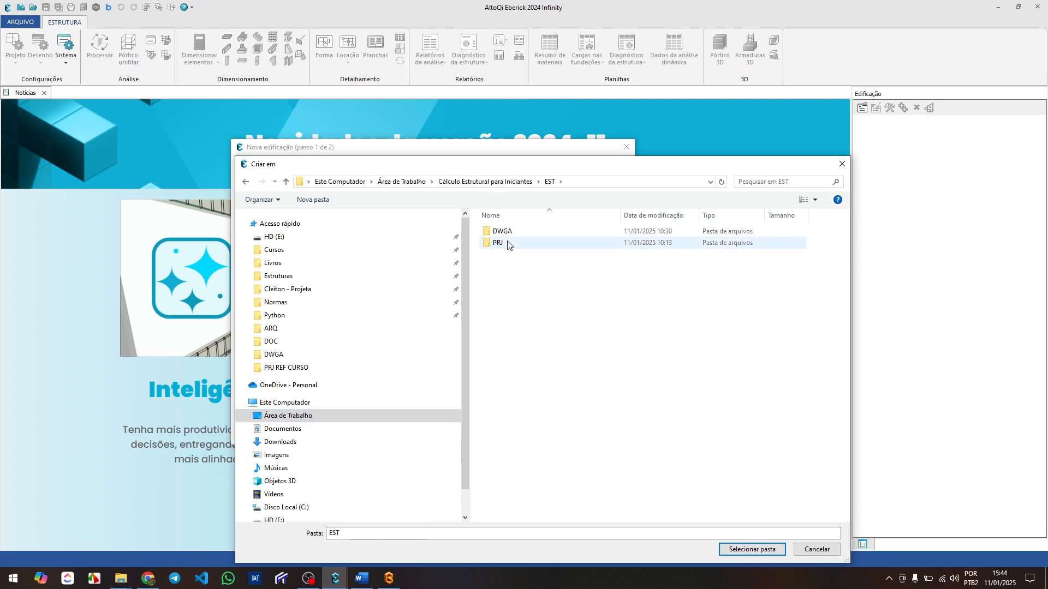
pyautogui.press('BackSpace')
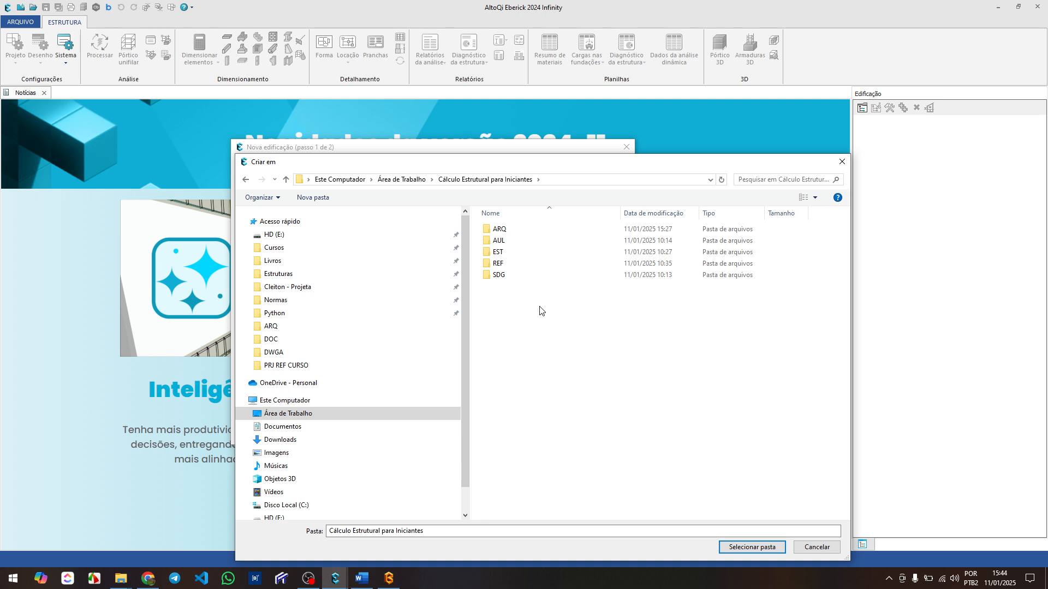
pyautogui.click(510, 229)
pyautogui.click(508, 254)
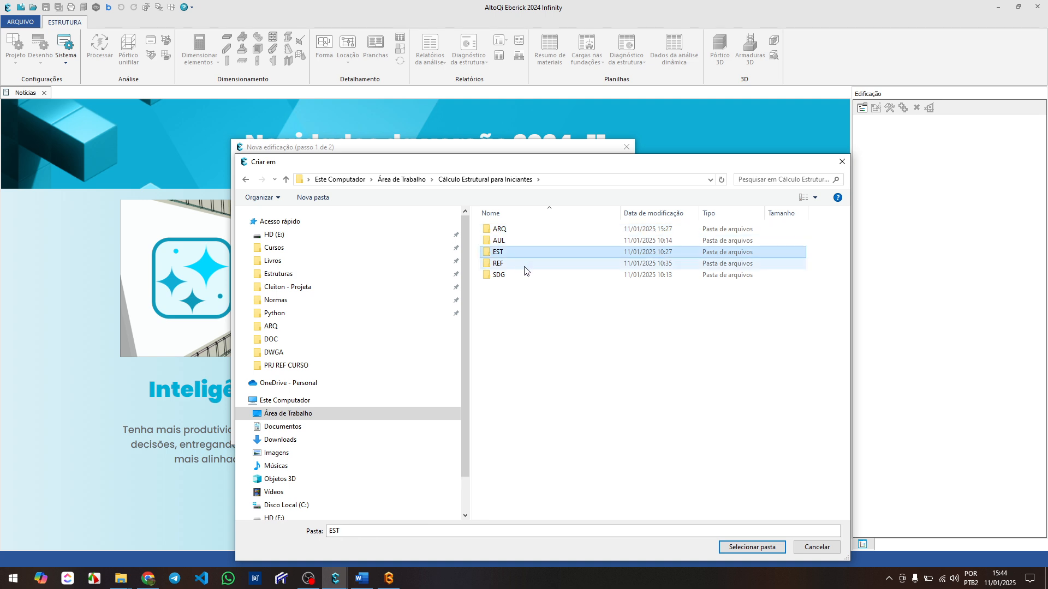
pyautogui.click(508, 278)
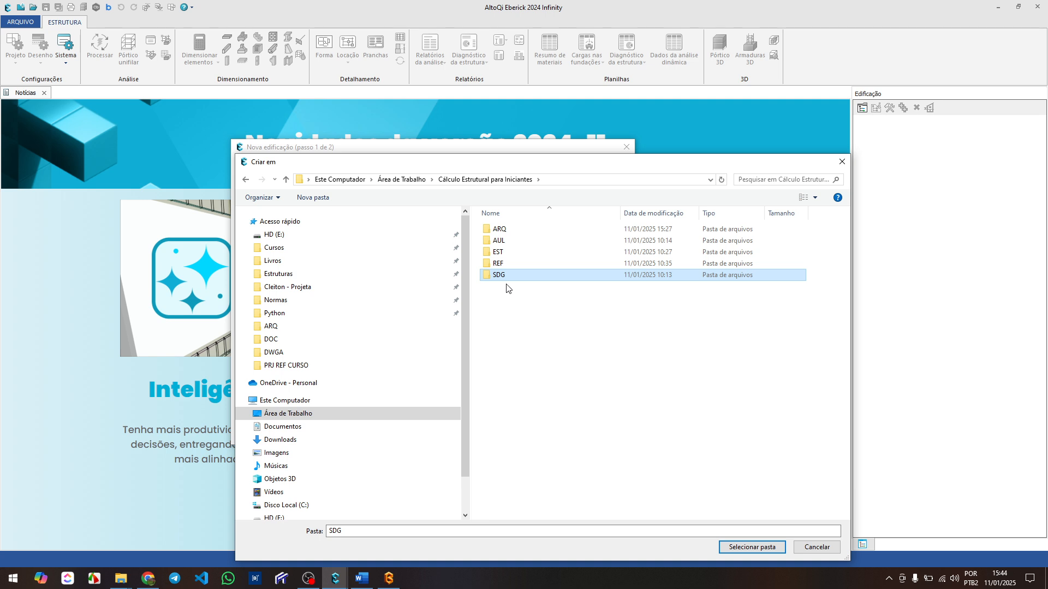
# - Set the PRJ folder inside EST as the location where the building is created
pyautogui.doubleClick(517, 253)
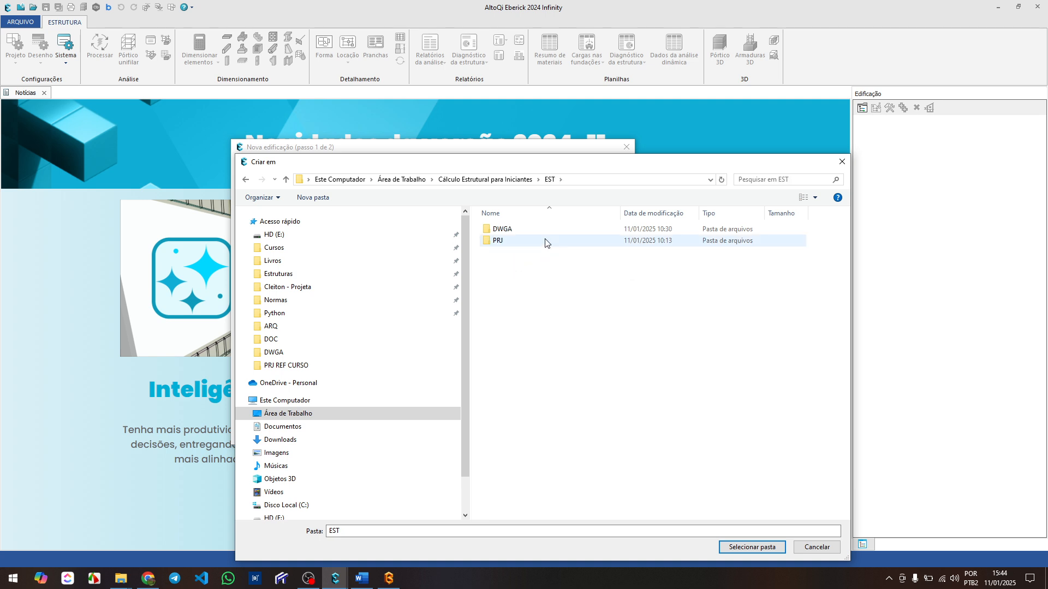
pyautogui.doubleClick(498, 241)
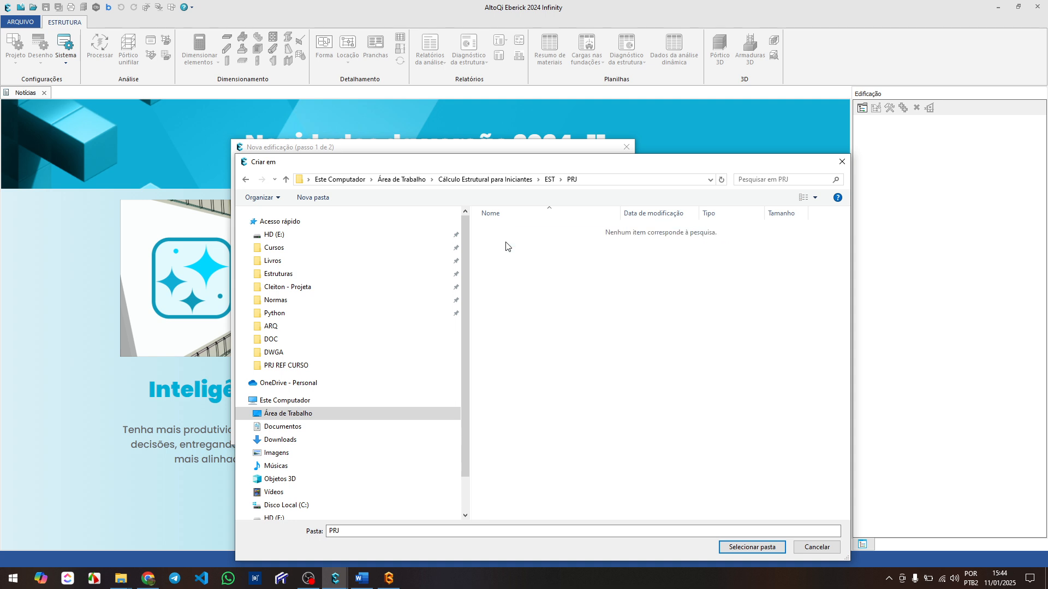
pyautogui.click(760, 549)
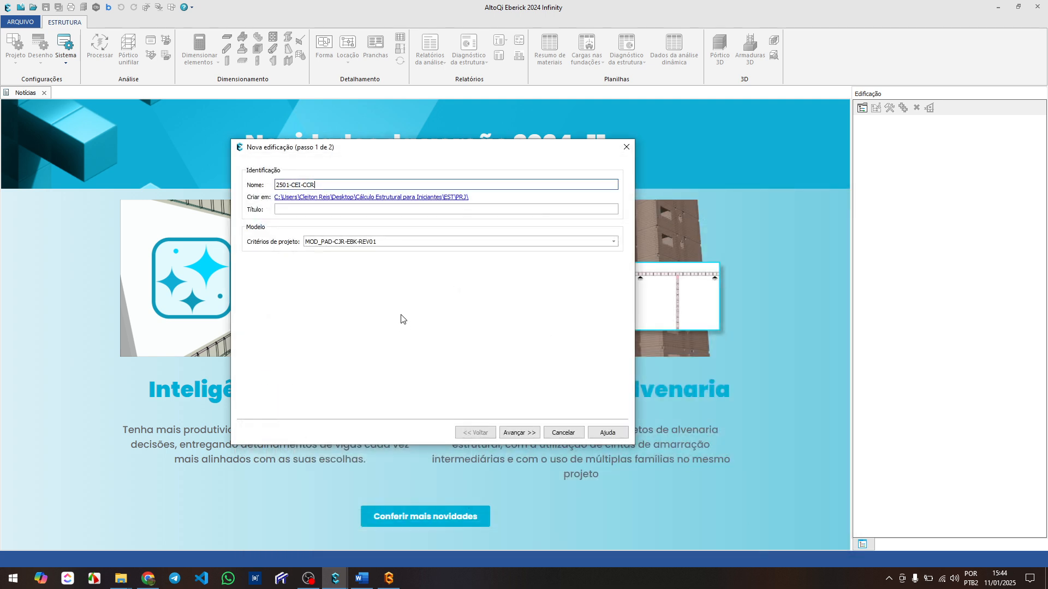
pyautogui.click(285, 207)
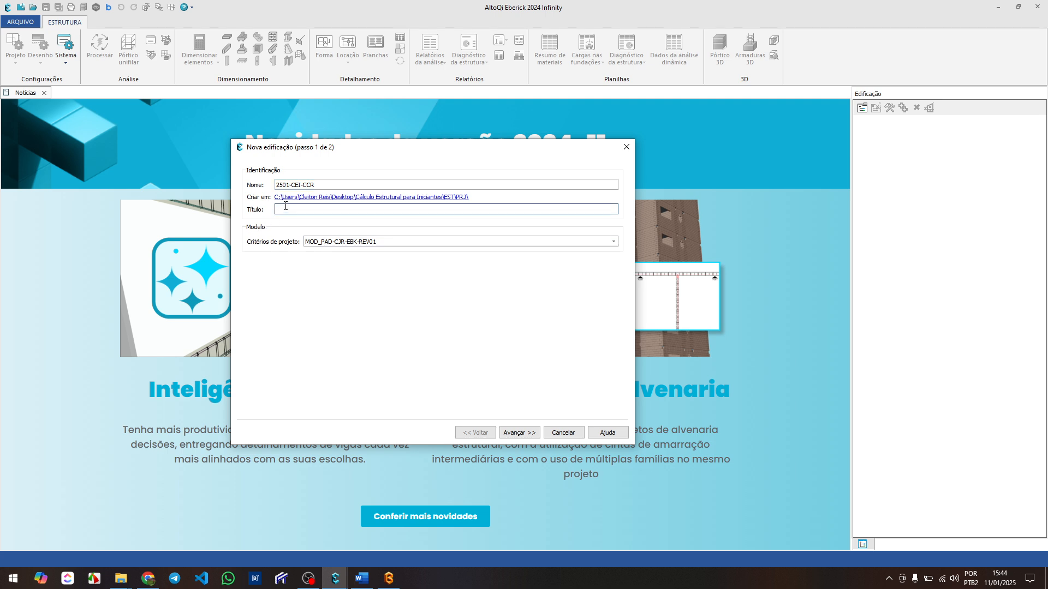
pyautogui.click(322, 185)
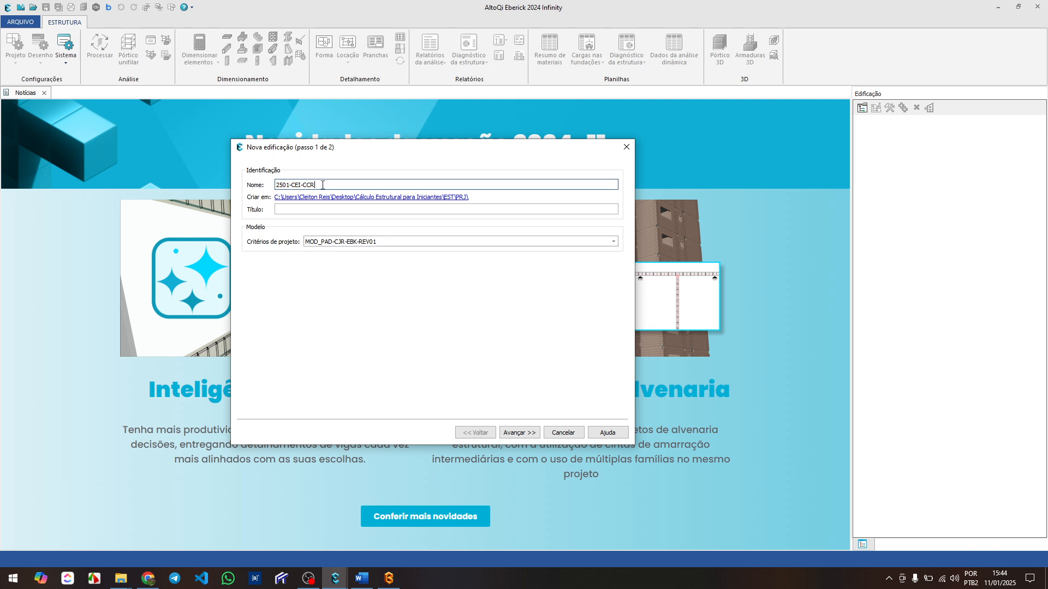
pyautogui.moveTo(322, 185); pyautogui.dragTo(269, 188)
pyautogui.click(297, 208)
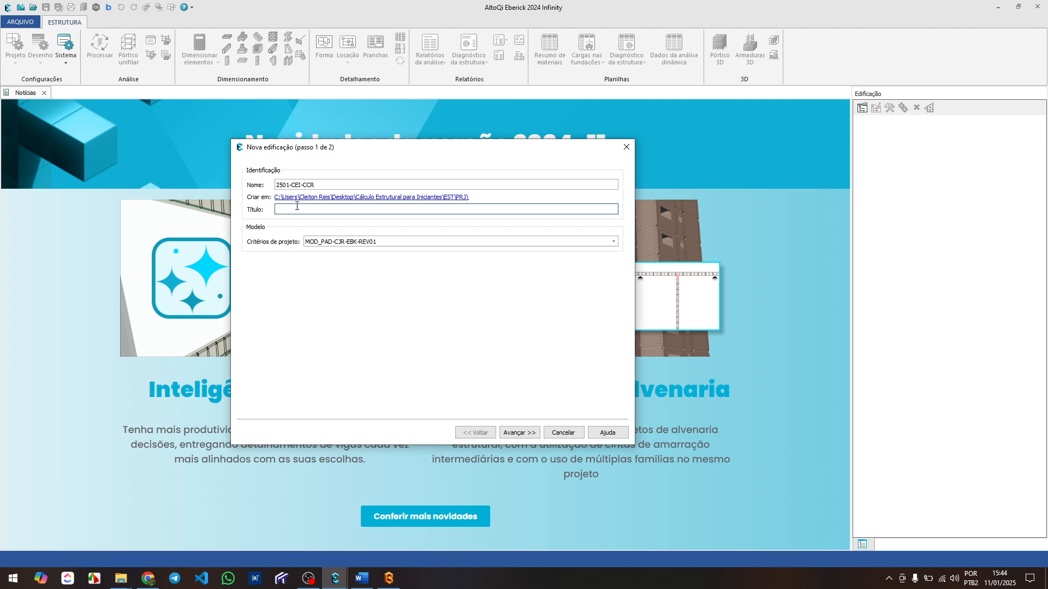
# - Choose MOD_PAD-CJR-EBK-REV01 as the project criteria and advance to the floor definition page
pyautogui.click(364, 245)
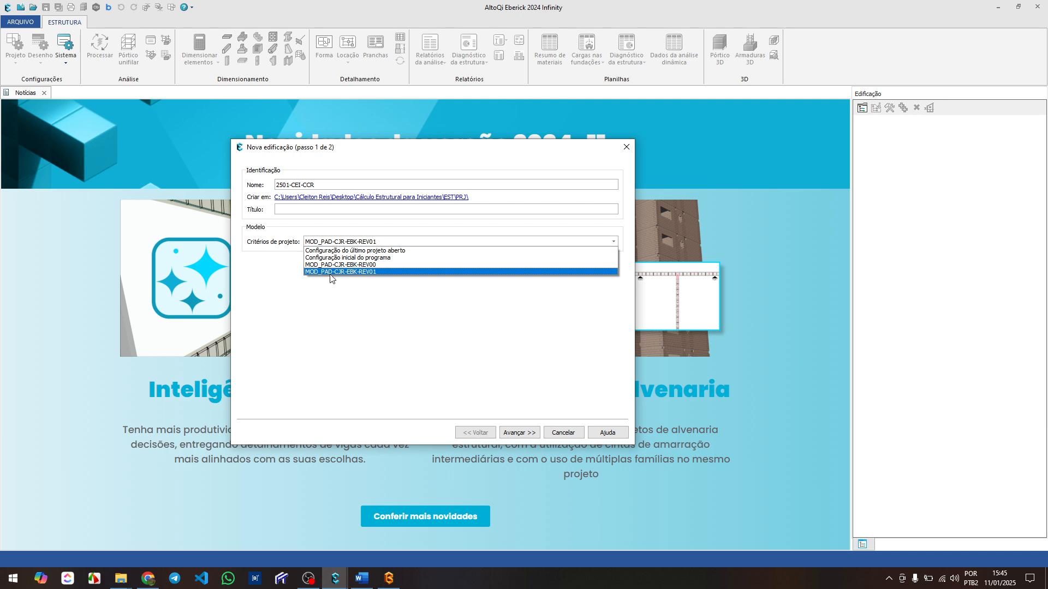
pyautogui.click(331, 272)
pyautogui.click(340, 241)
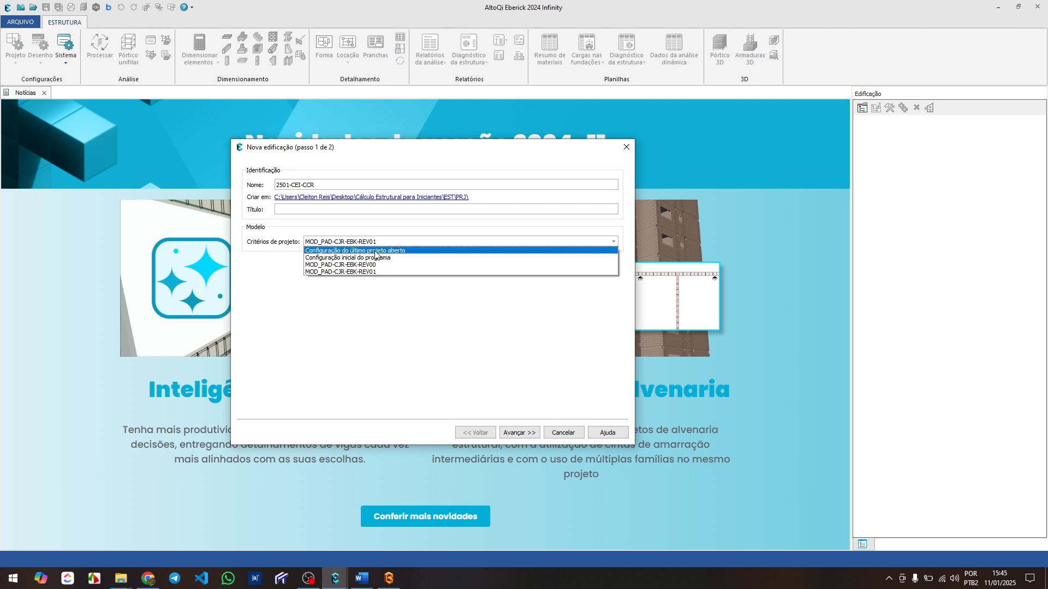
pyautogui.click(354, 270)
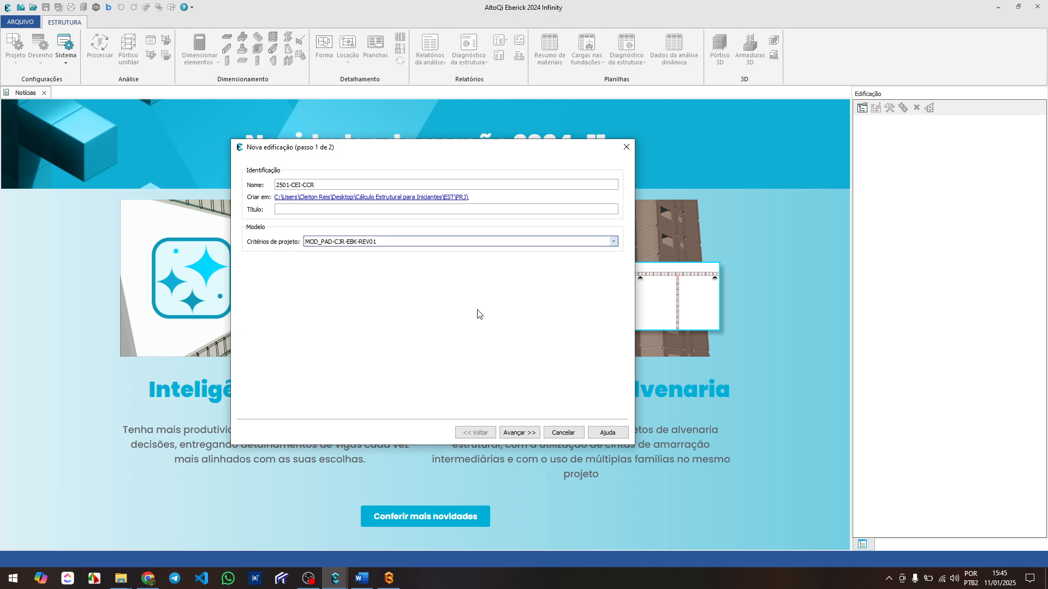
pyautogui.click(517, 432)
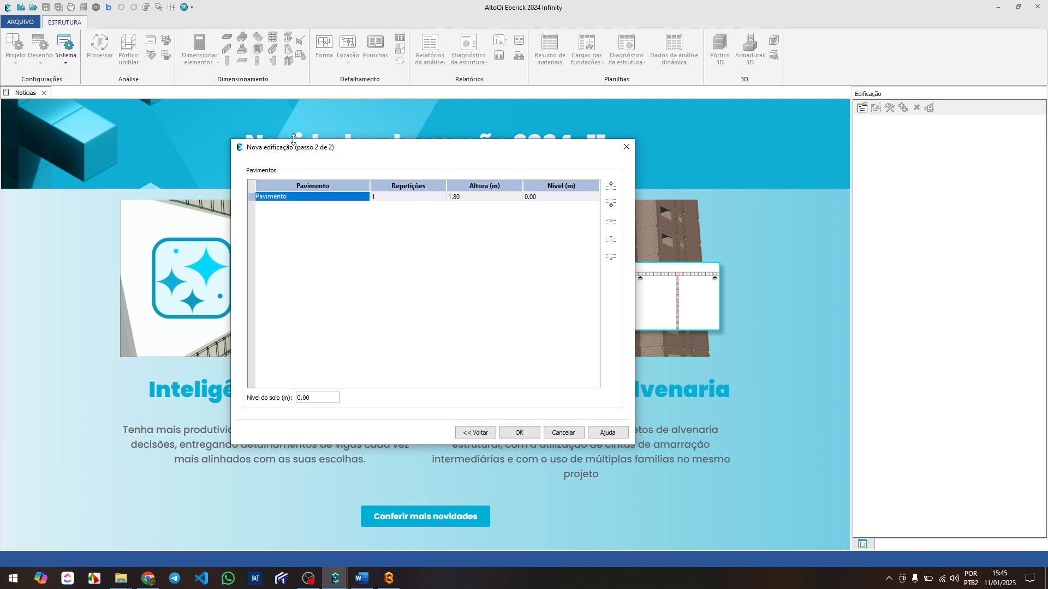
pyautogui.moveTo(344, 150)
pyautogui.mouseDown()
pyautogui.moveTo(394, 148)
pyautogui.moveTo(326, 149)
pyautogui.mouseUp()
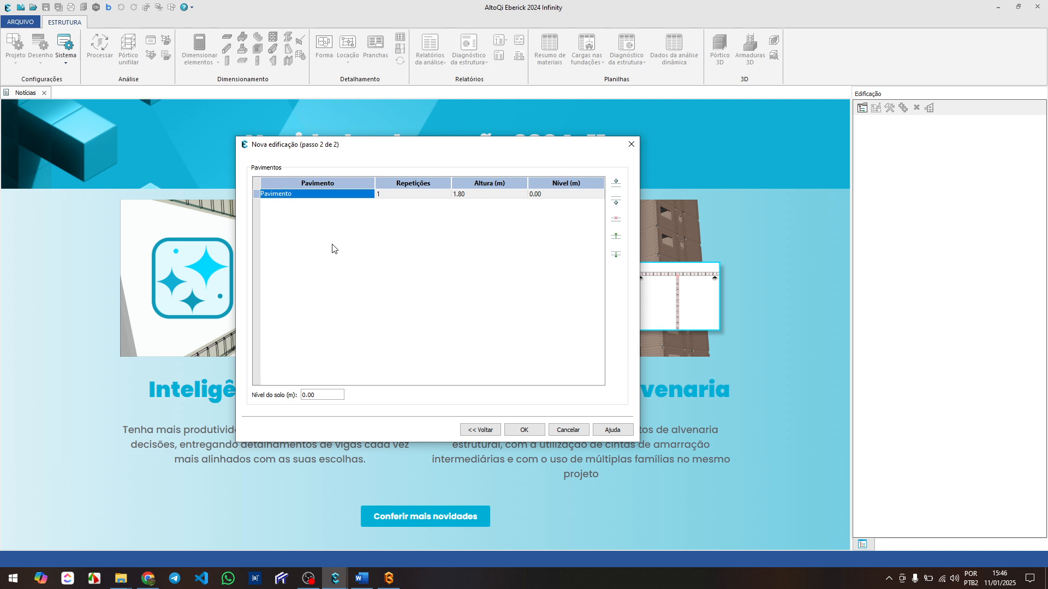
pyautogui.click(307, 196)
pyautogui.click(298, 199)
pyautogui.click(303, 198)
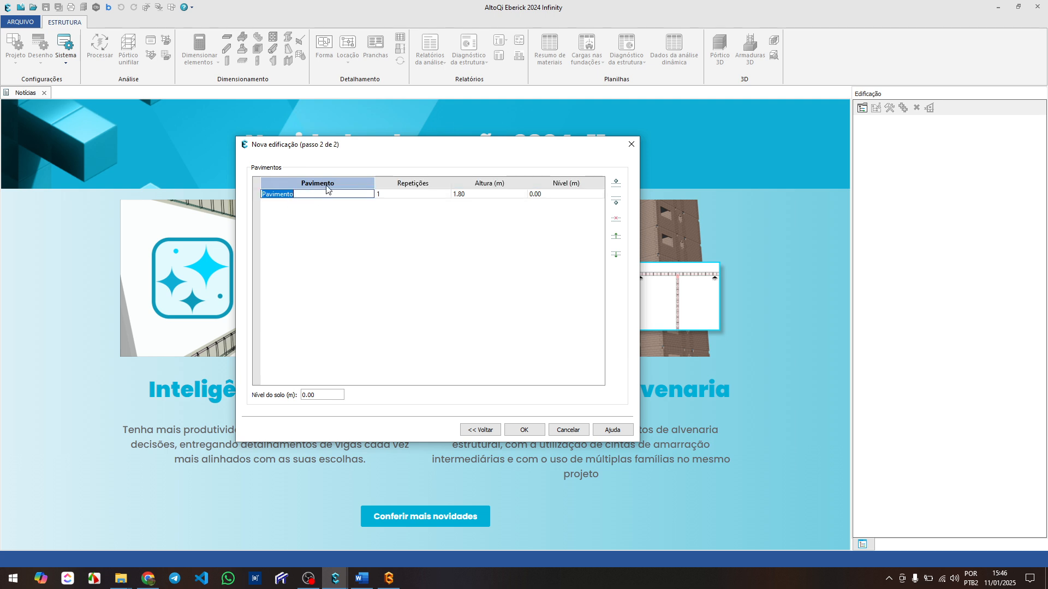
pyautogui.moveTo(306, 195); pyautogui.dragTo(288, 208)
pyautogui.click(297, 196)
# - Switch to AltoQi Builder to check the section sheet and the Térreo floor plan, and return to the new building wizard in Eberick
pyautogui.click(388, 579)
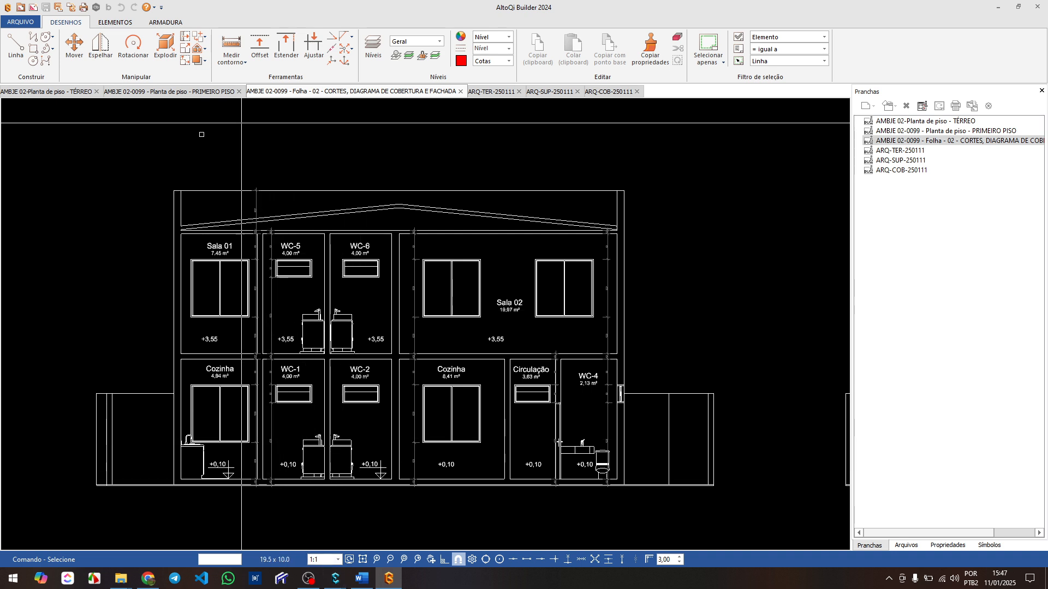
pyautogui.click(46, 91)
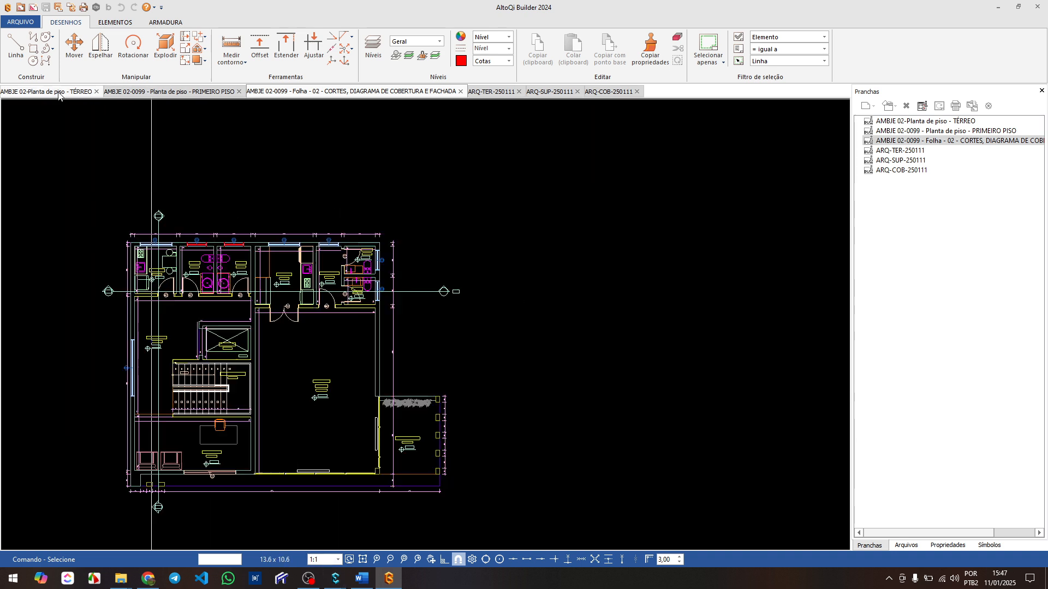
pyautogui.moveTo(335, 578)
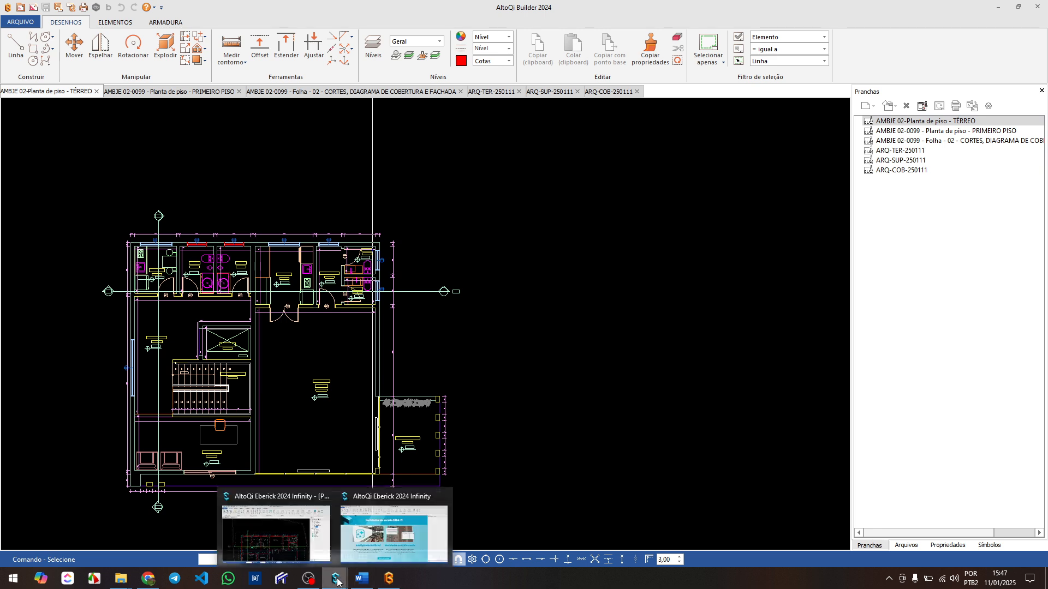
pyautogui.click(376, 544)
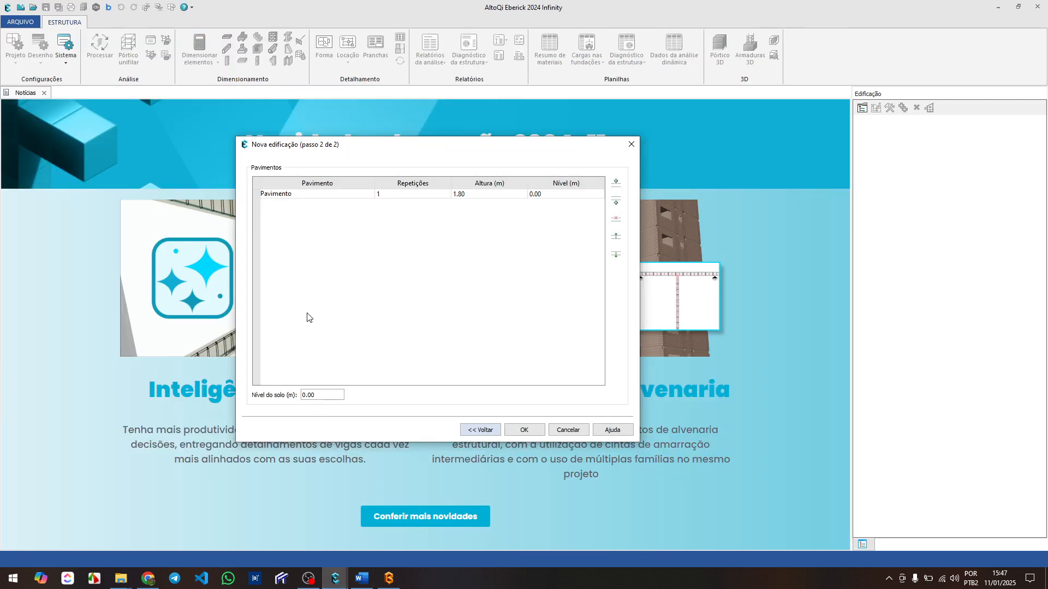
# - Rename the only floor in the floors table to Térreo
pyautogui.click(305, 194)
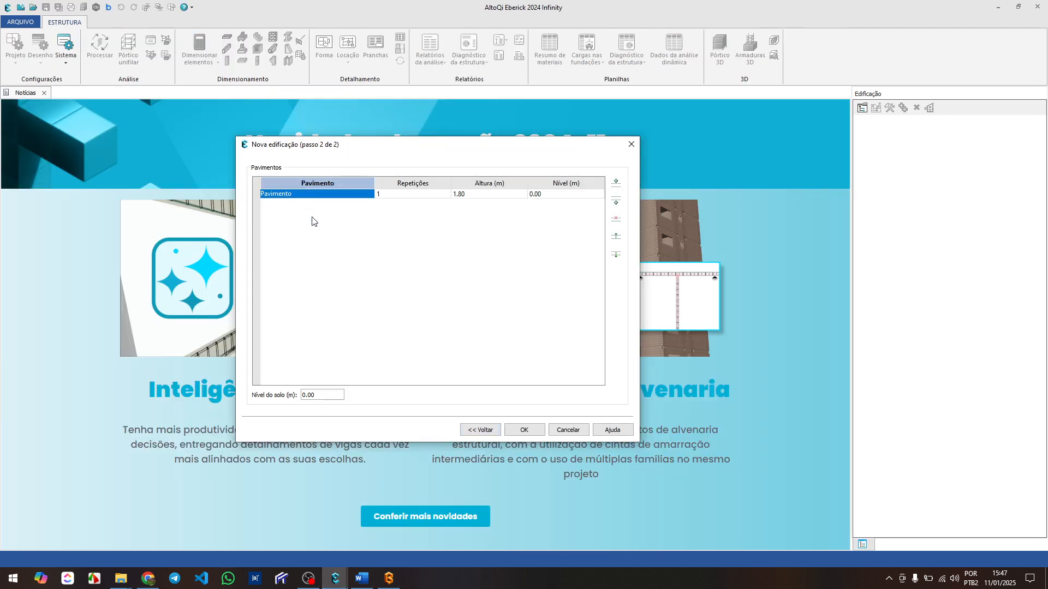
pyautogui.click(303, 194)
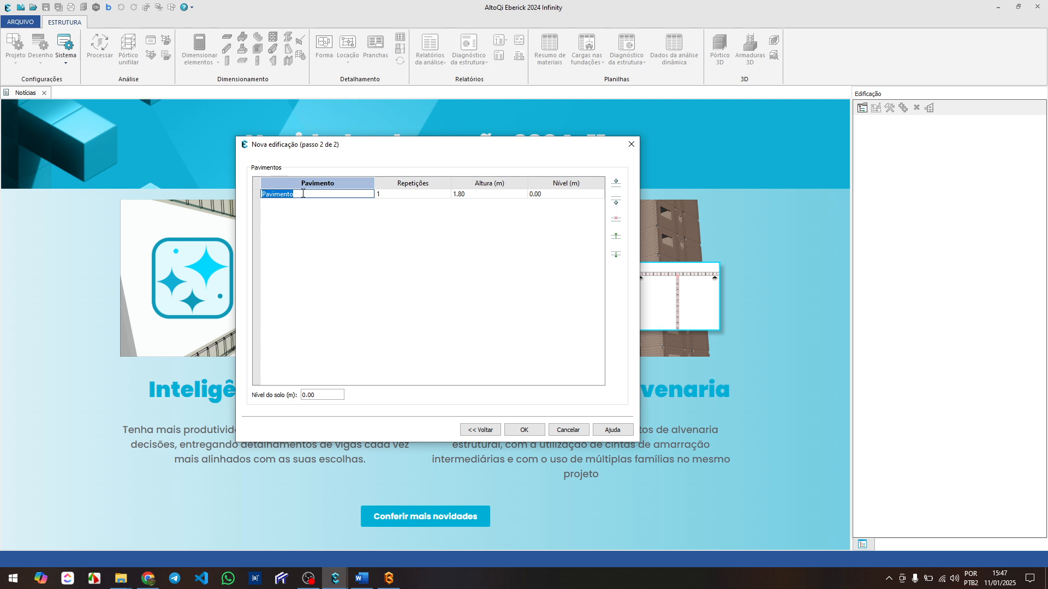
pyautogui.write('t')
pyautogui.write('T')
pyautogui.write('érre')
pyautogui.write('o')
pyautogui.click(340, 236)
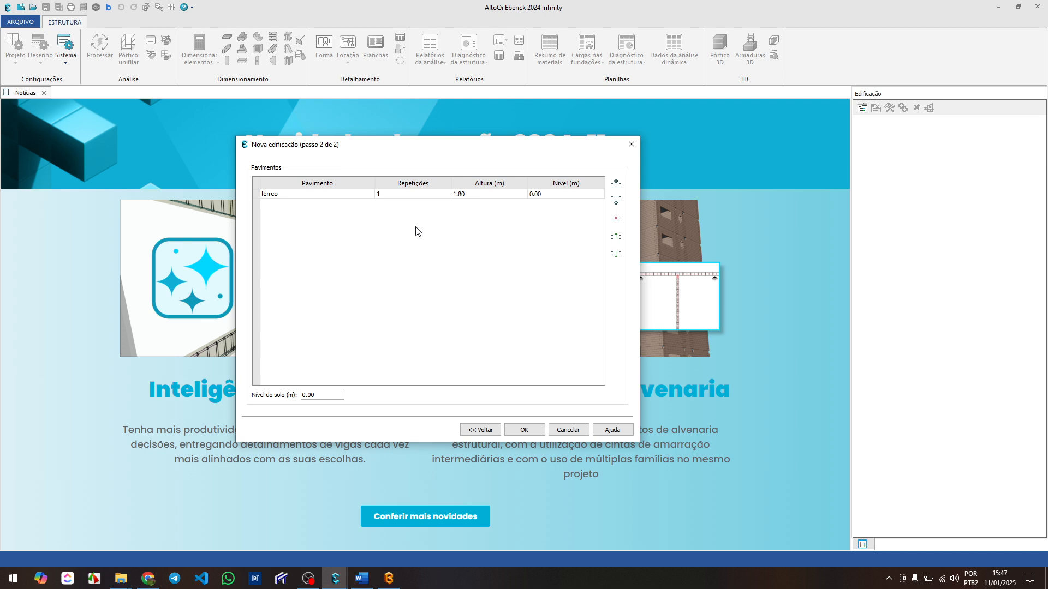
# - Set the Térreo floor's height to 1.50 m and open its level value for editing
pyautogui.click(467, 194)
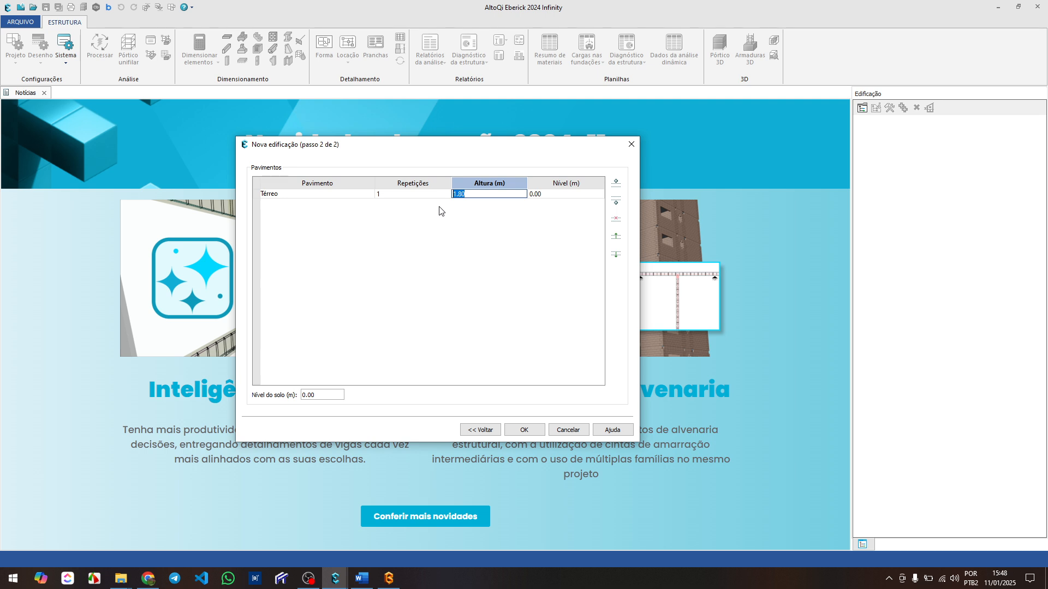
pyautogui.write('1.5')
pyautogui.click(553, 196)
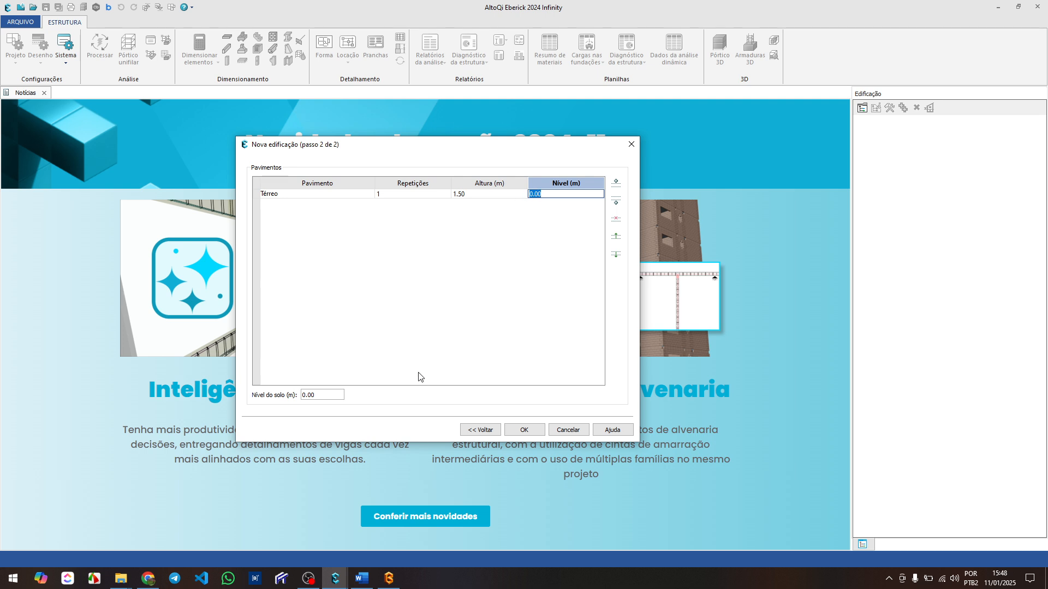
# - Switch to AltoQi Builder and examine the ground floor level marks and slab dimensions on the section sheet
pyautogui.click(389, 578)
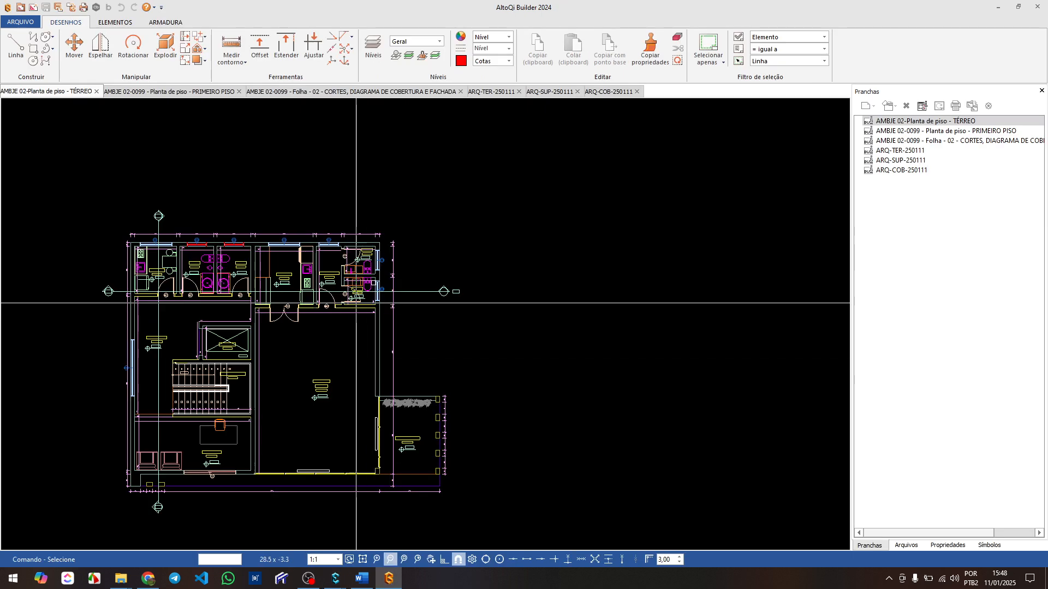
pyautogui.click(358, 91)
pyautogui.moveTo(318, 409); pyautogui.dragTo(278, 373, button='middle')
pyautogui.moveTo(477, 435)
pyautogui.mouseDown(button='middle')
pyautogui.moveTo(453, 400)
pyautogui.moveTo(491, 384)
pyautogui.moveTo(622, 390)
pyautogui.mouseUp(button='middle')
pyautogui.scroll(2, 491, 441)
pyautogui.scroll(2, 342, 402)
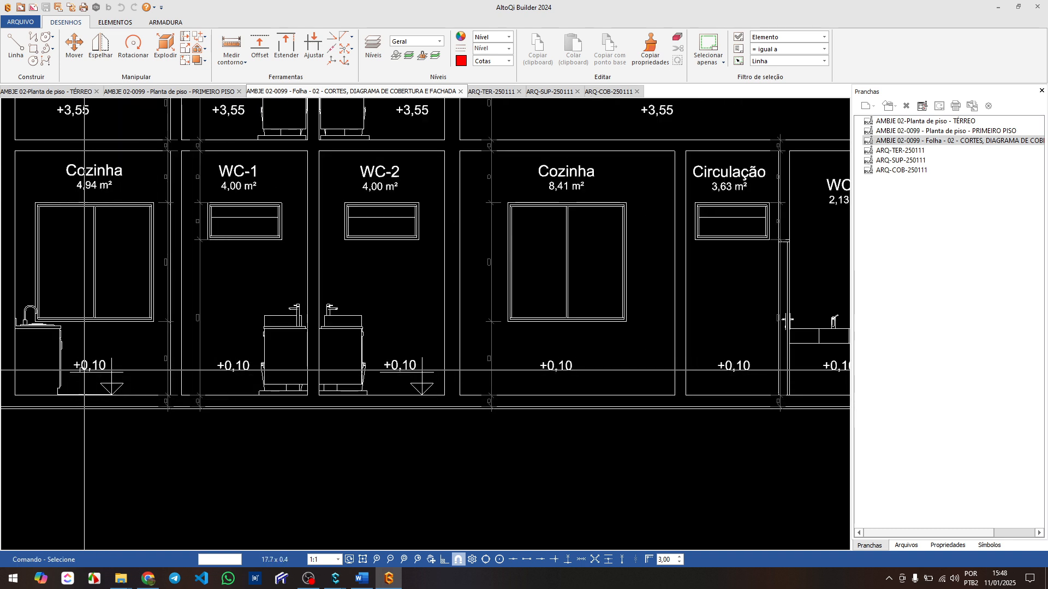
pyautogui.scroll(2, 81, 371)
pyautogui.scroll(-1, 114, 371)
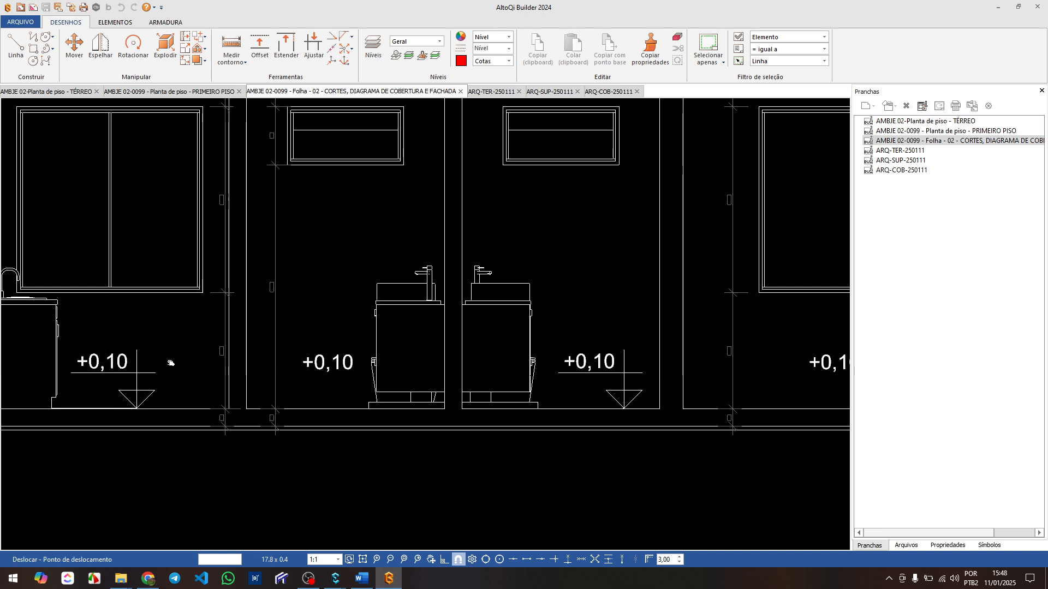
pyautogui.moveTo(114, 371); pyautogui.dragTo(179, 370, button='middle')
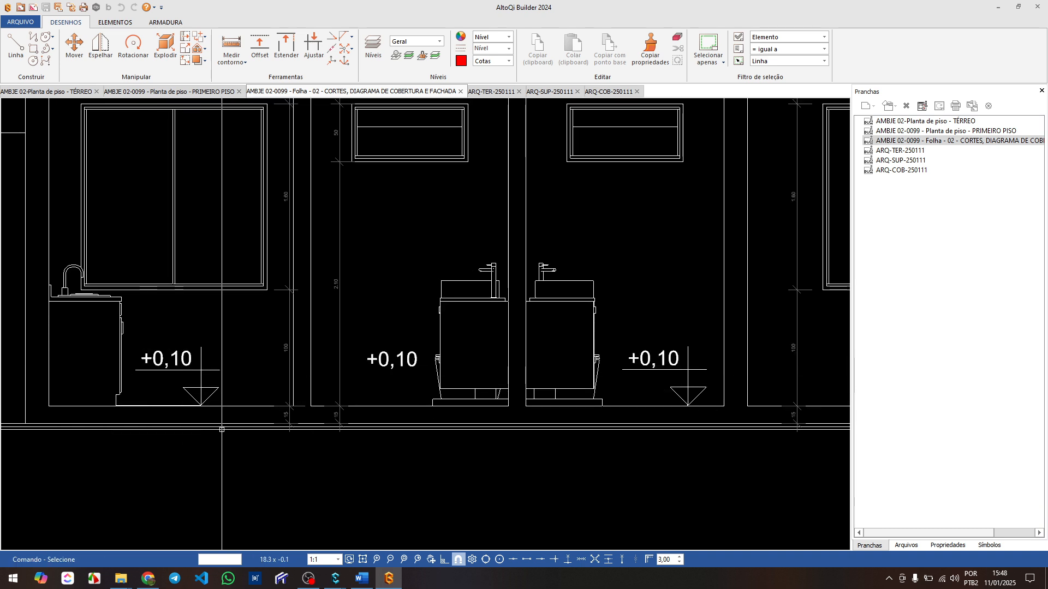
pyautogui.scroll(1, 226, 428)
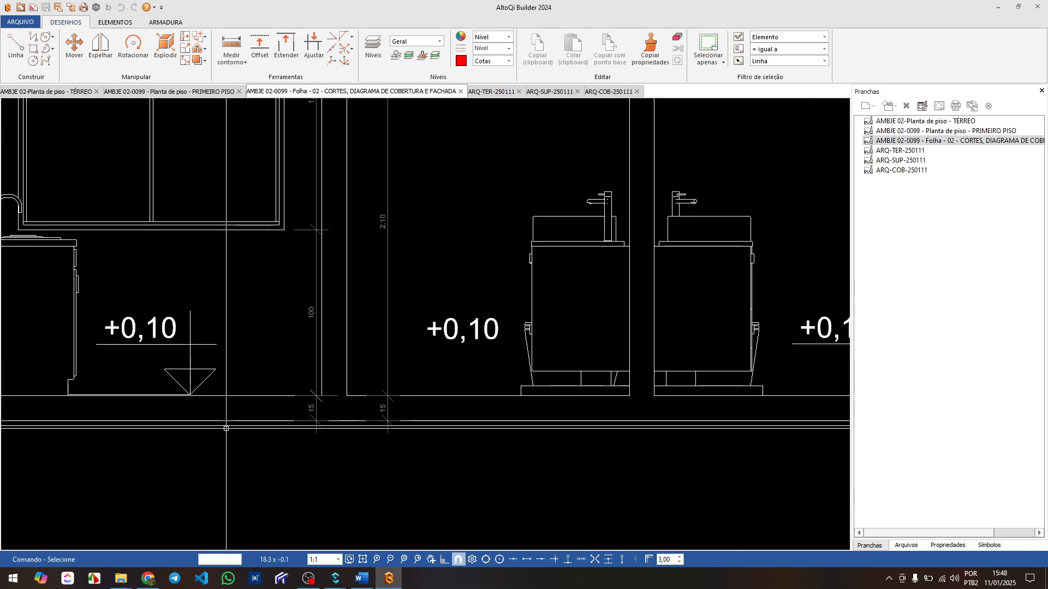
pyautogui.moveTo(215, 411); pyautogui.dragTo(273, 404, button='middle')
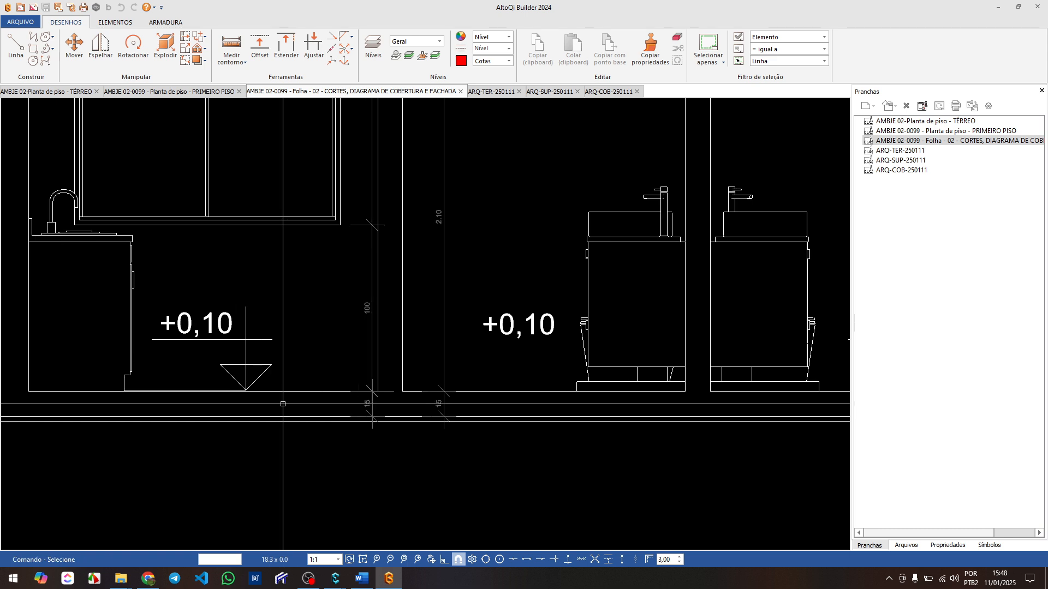
pyautogui.scroll(1, 272, 403)
pyautogui.scroll(1, 272, 403)
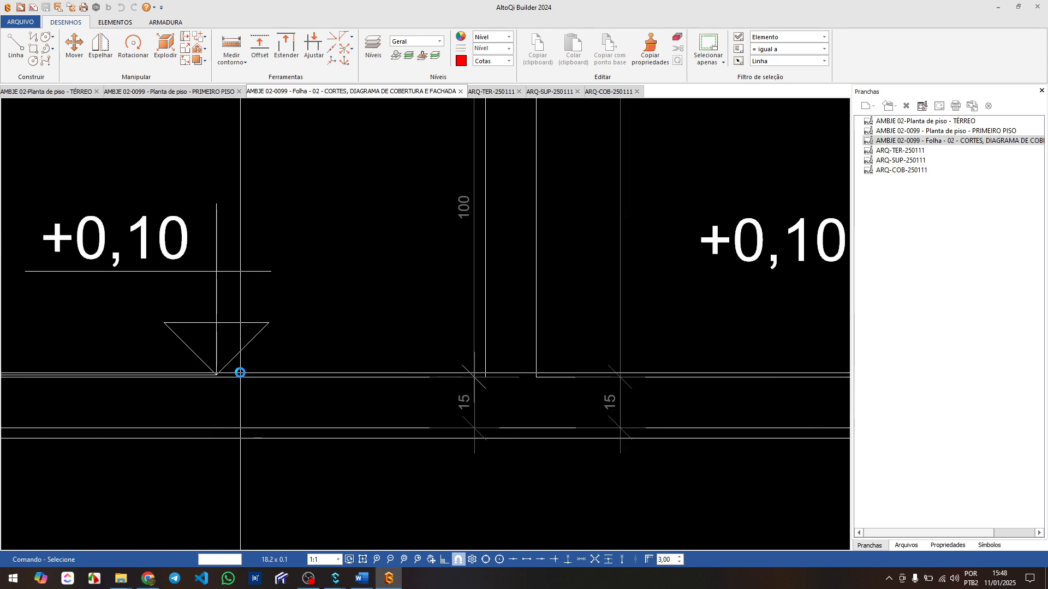
pyautogui.scroll(-3, 240, 373)
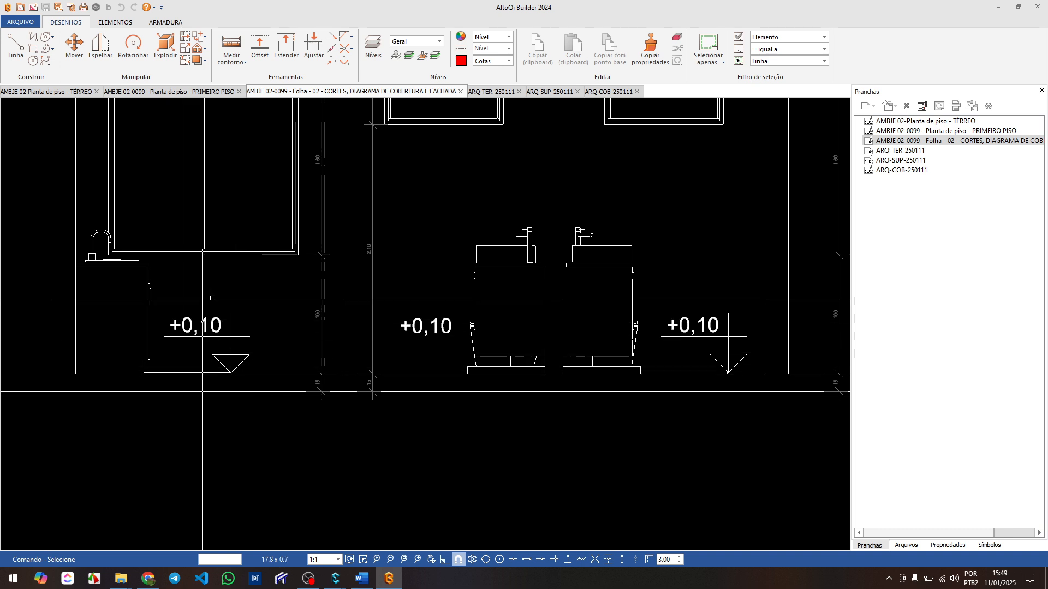
pyautogui.moveTo(229, 378); pyautogui.dragTo(203, 403, button='middle')
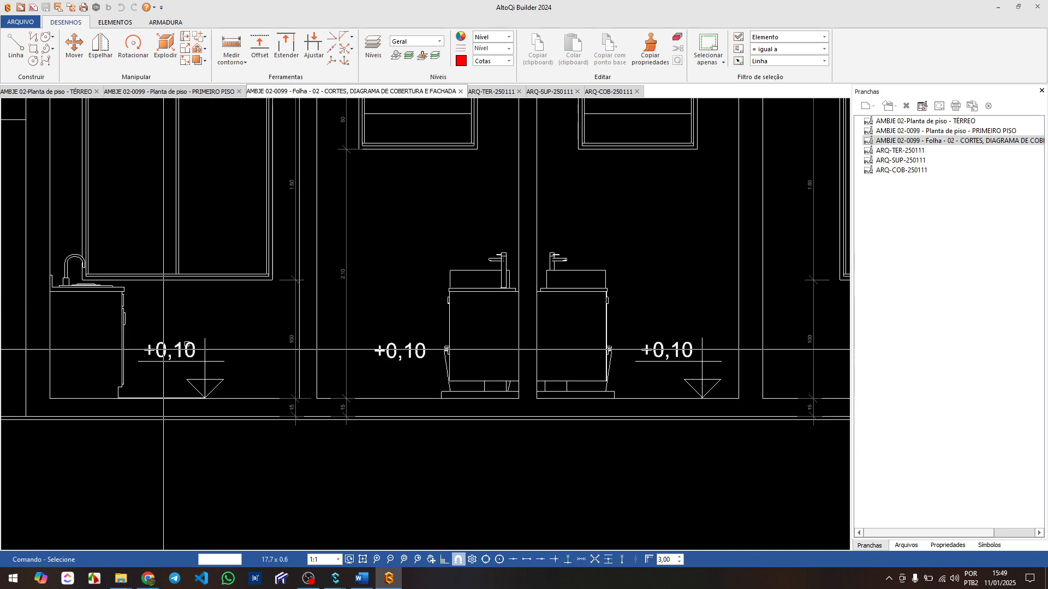
pyautogui.scroll(-3, 235, 368)
pyautogui.scroll(4, 197, 382)
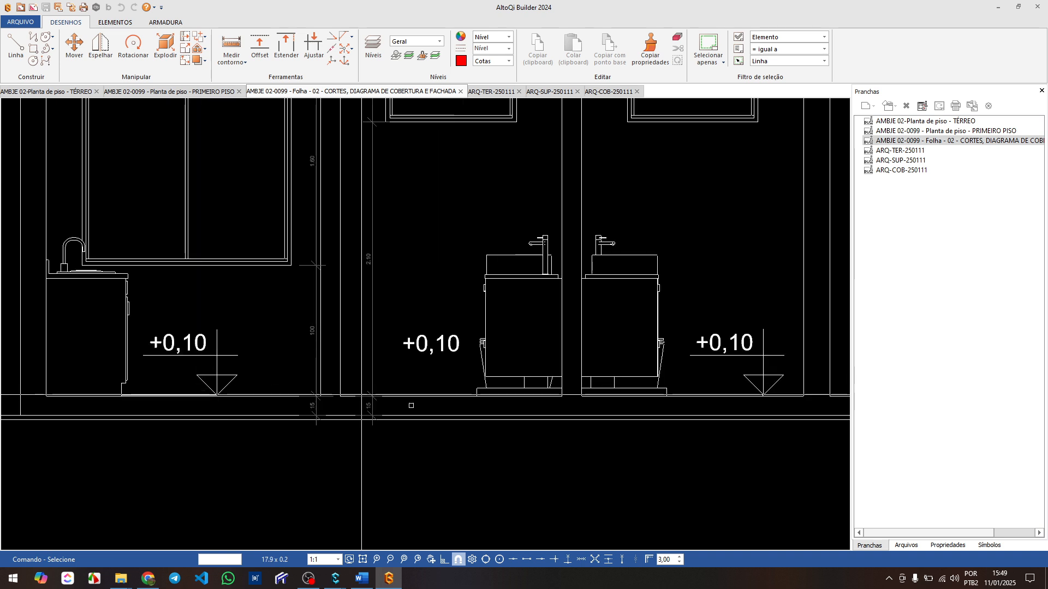
# - Return to the new building wizard in Eberick and set the Térreo floor's level to 0.05 m
pyautogui.moveTo(338, 583)
pyautogui.click(365, 553)
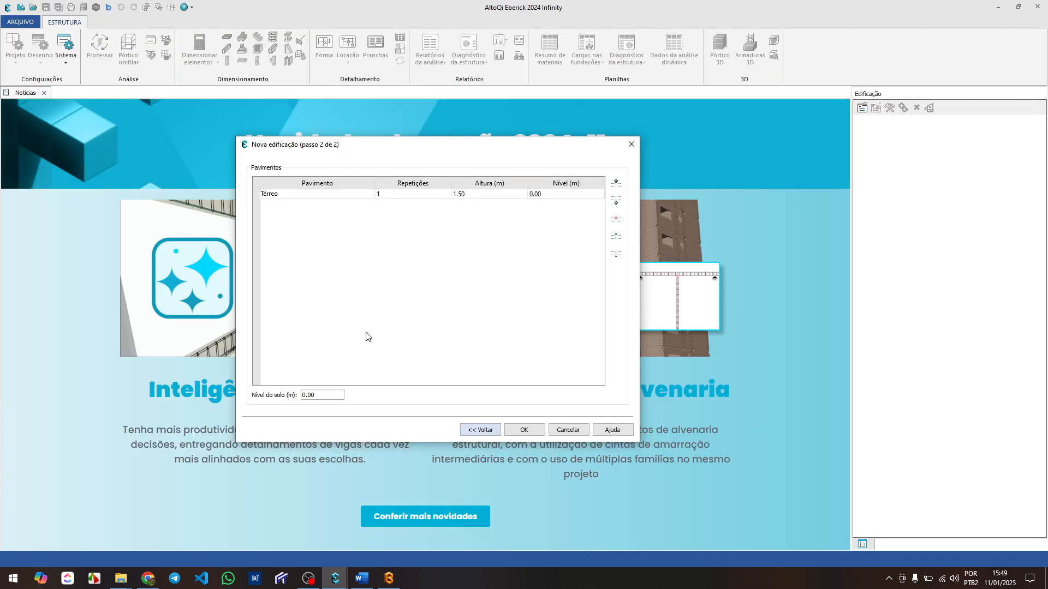
pyautogui.click(558, 195)
pyautogui.click(558, 196)
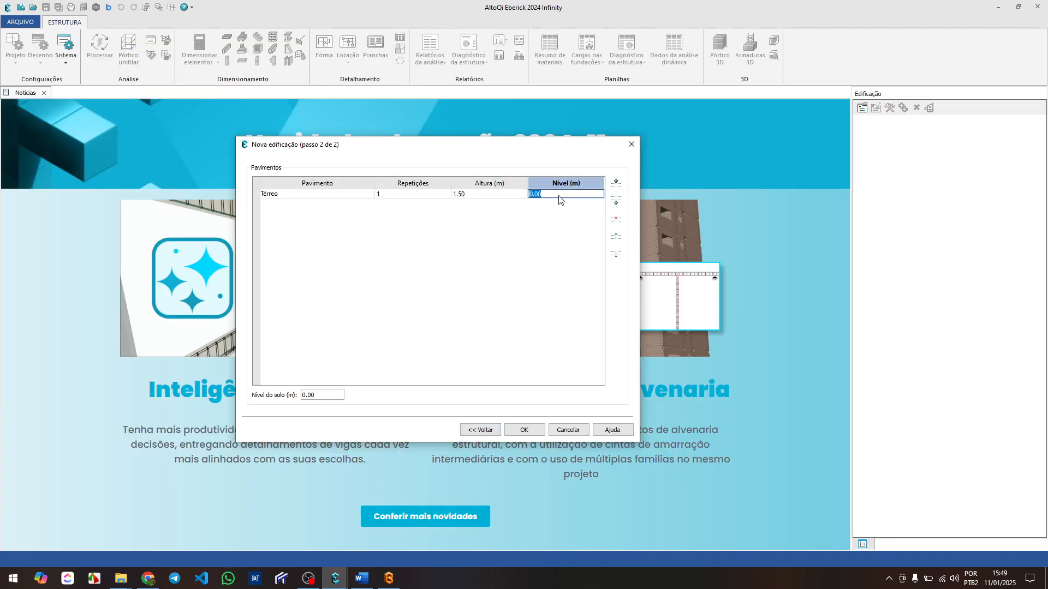
pyautogui.write('.05')
pyautogui.click(547, 227)
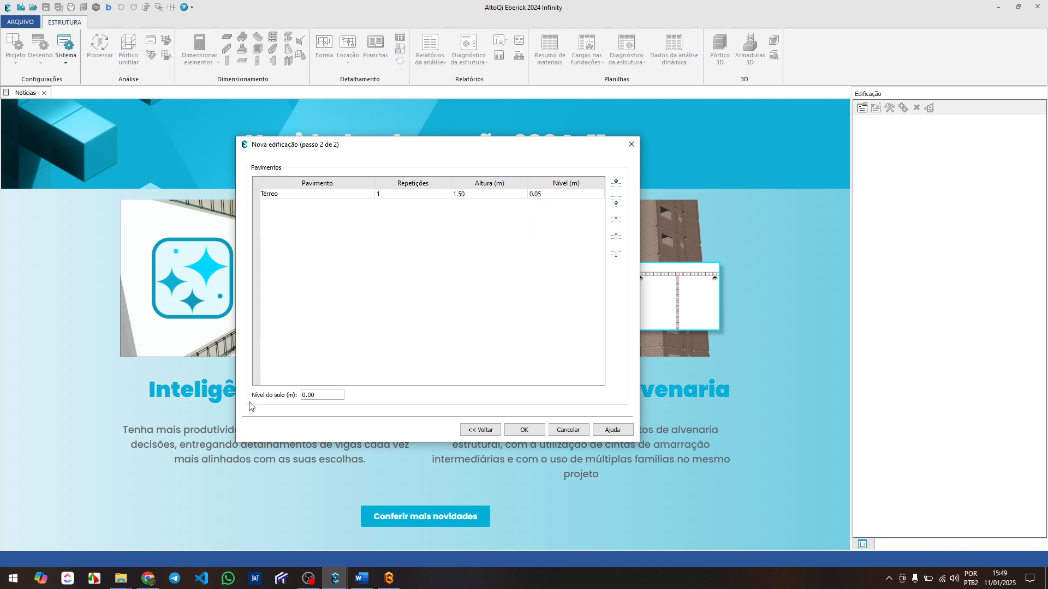
# - Set the soil level (Nível do solo) of the building to 0.05 m
pyautogui.doubleClick(308, 395)
pyautogui.moveTo(335, 394); pyautogui.dragTo(298, 401)
pyautogui.click(365, 322)
pyautogui.click(318, 396)
pyautogui.moveTo(323, 400); pyautogui.dragTo(280, 409)
# - Insert a new floor above Térreo and name it Primeiro Piso
pyautogui.click(294, 198)
pyautogui.click(294, 197)
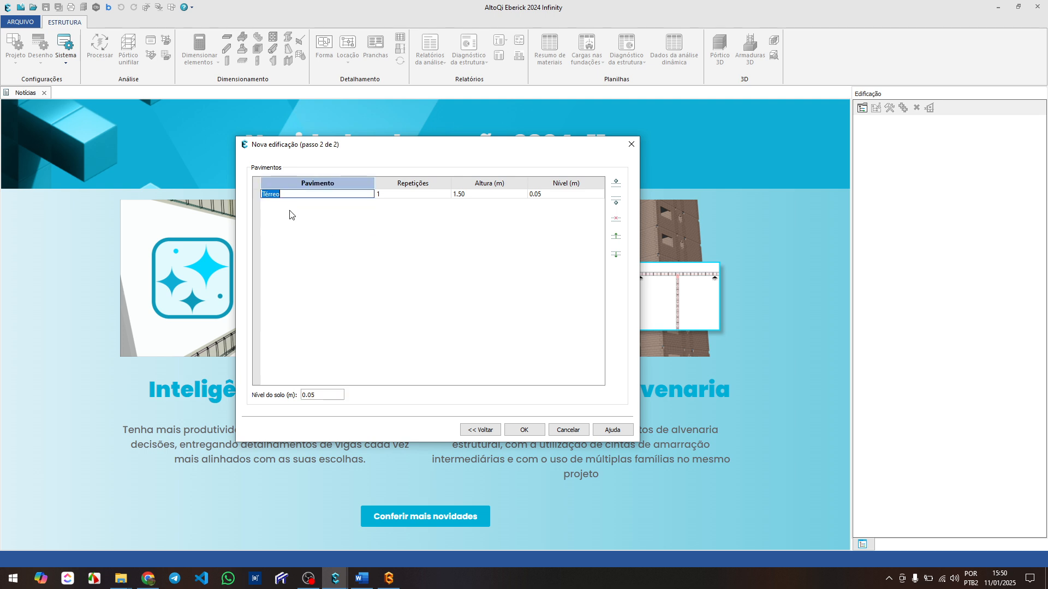
pyautogui.click(616, 182)
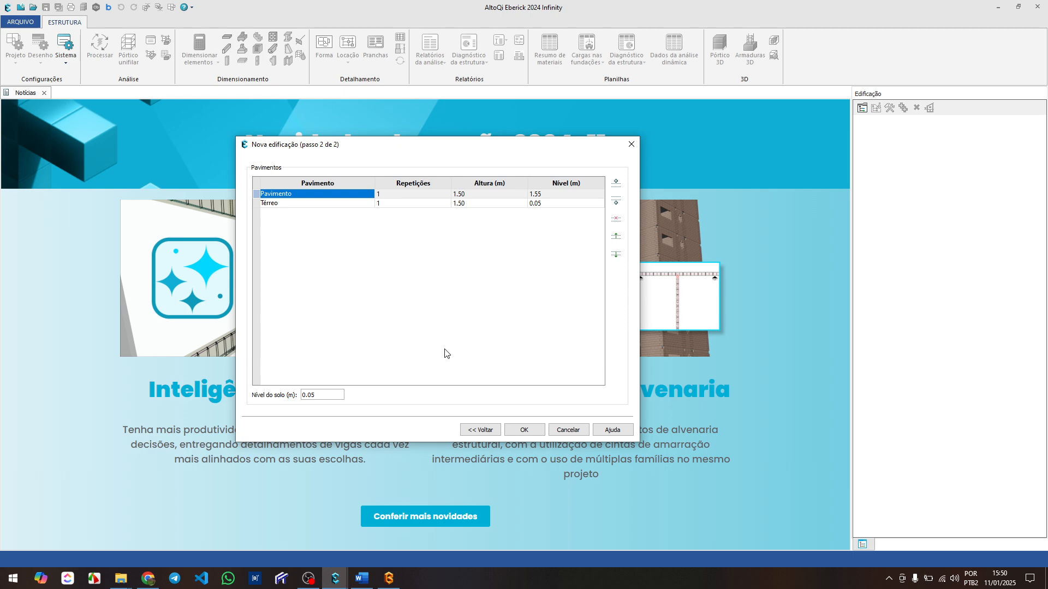
pyautogui.hotkey('alt', 'Tab')
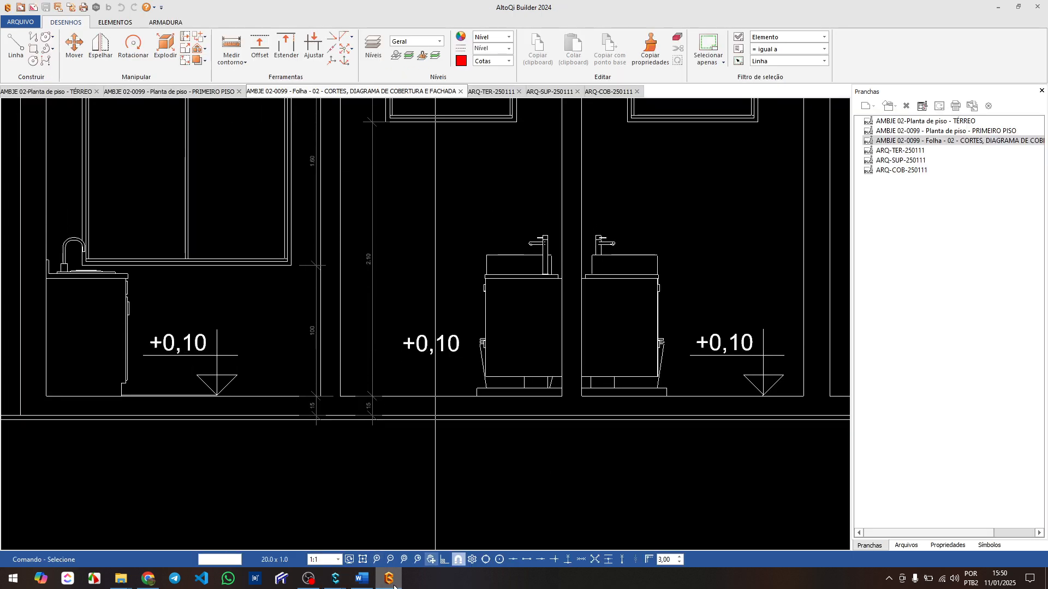
pyautogui.hotkey('alt', 'Tab')
pyautogui.click(321, 194)
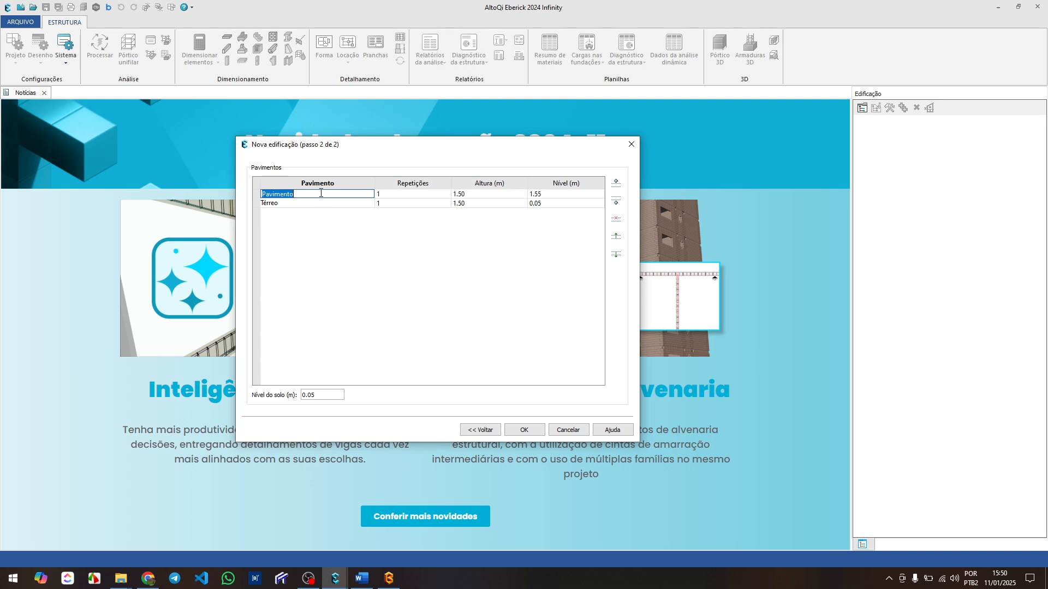
pyautogui.write('Piso')
pyautogui.click(321, 235)
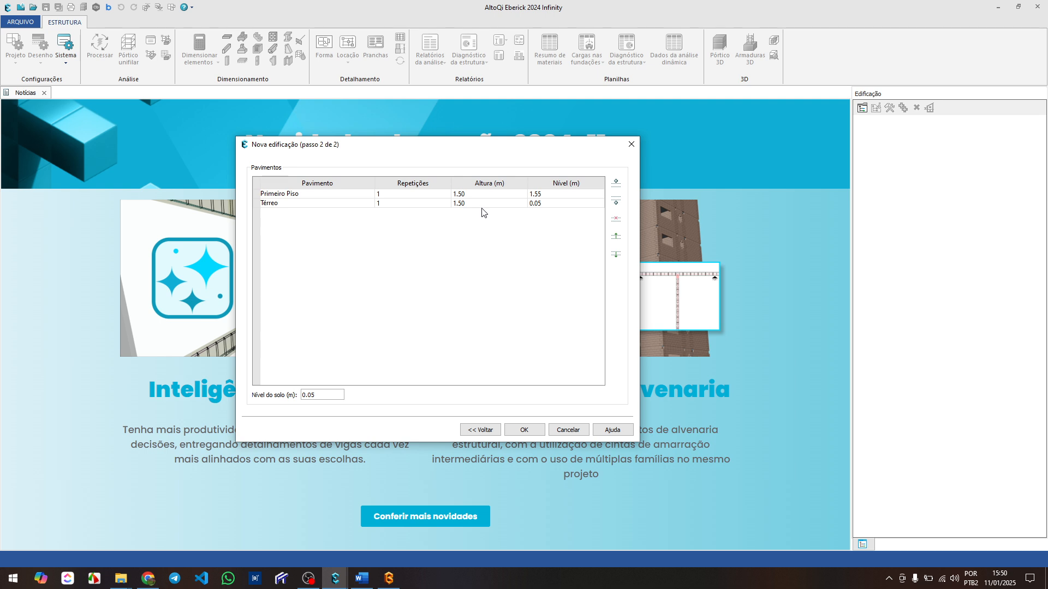
# - Set the Primeiro Piso floor's height to 3.00 m in the floors table
pyautogui.doubleClick(481, 194)
pyautogui.press('Tab')
pyautogui.doubleClick(470, 194)
pyautogui.press('Tab')
pyautogui.write('2')
pyautogui.press('Return')
pyautogui.doubleClick(476, 194)
pyautogui.press('Return')
pyautogui.click(551, 195)
pyautogui.click(550, 204)
# - Switch to AltoQi Builder and check the first floor's level marks and slab dimensions on the section sheet
pyautogui.click(389, 578)
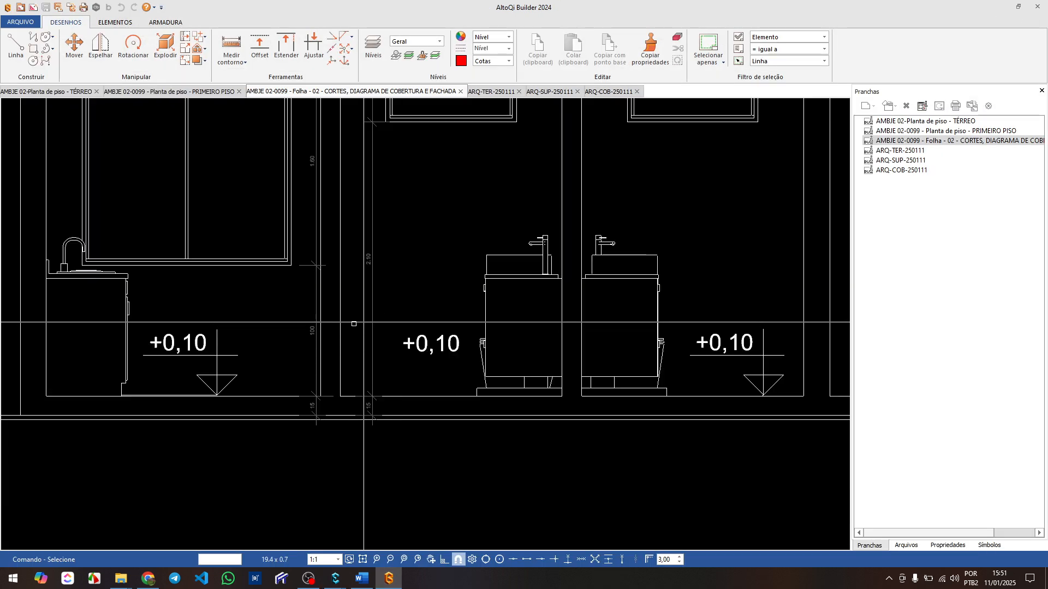
pyautogui.scroll(-3, 355, 323)
pyautogui.moveTo(312, 344); pyautogui.dragTo(244, 346, button='middle')
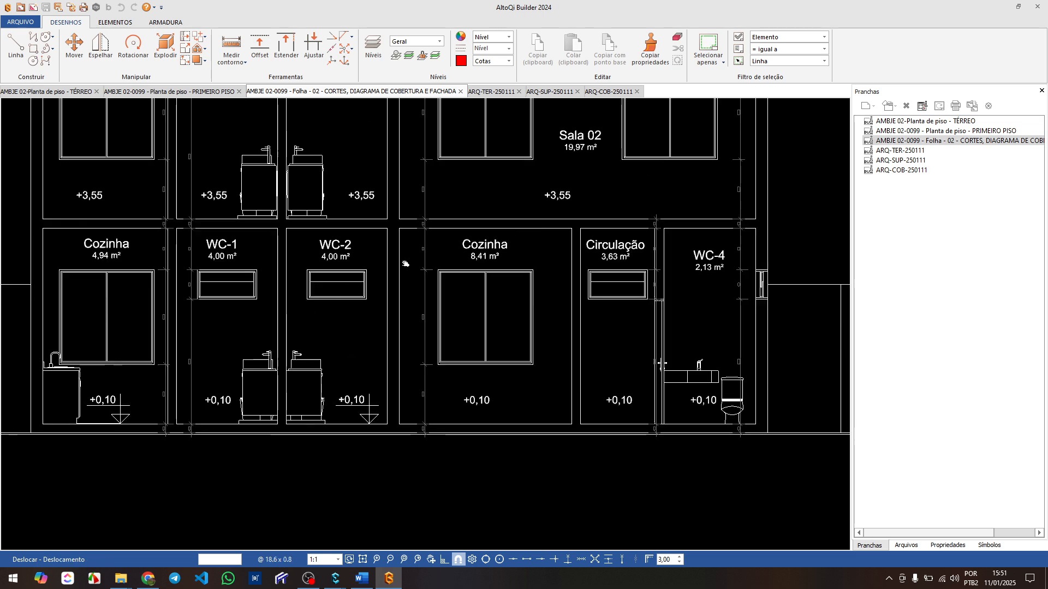
pyautogui.scroll(2, 374, 191)
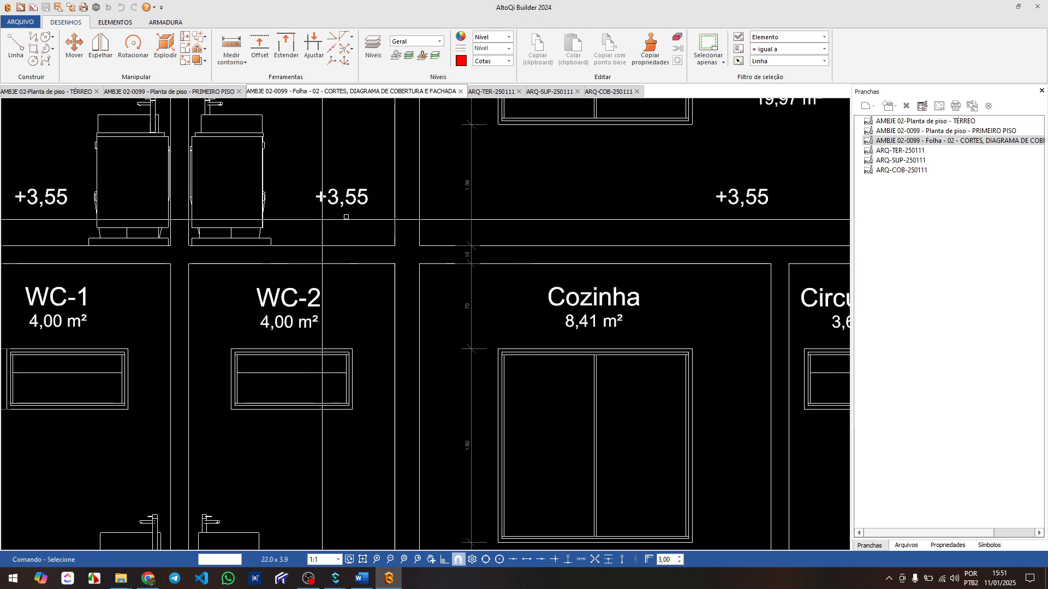
pyautogui.scroll(-2, 352, 193)
pyautogui.moveTo(362, 299); pyautogui.dragTo(415, 293, button='middle')
pyautogui.scroll(2, 395, 172)
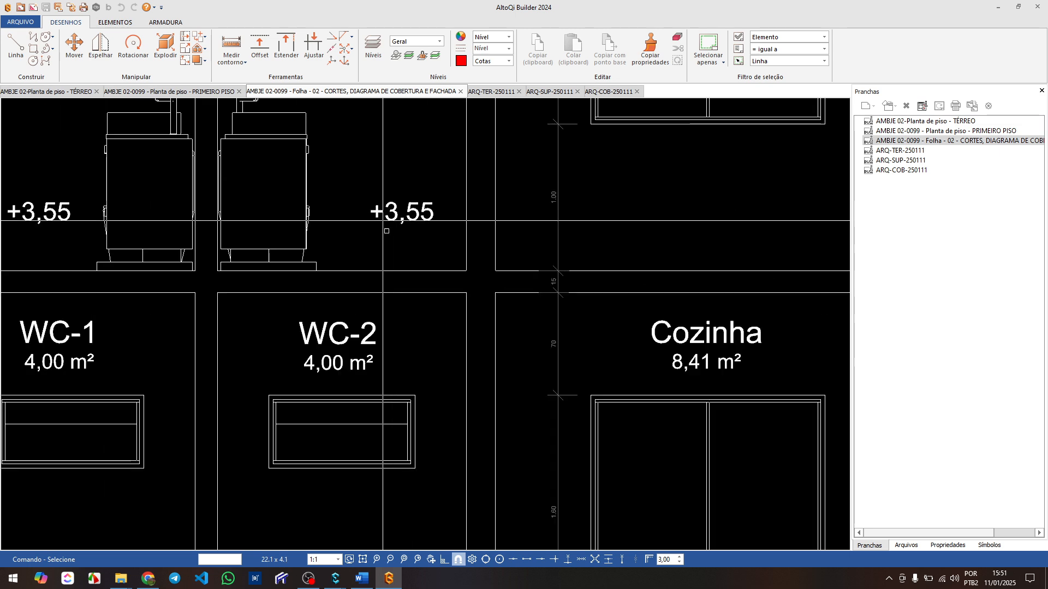
pyautogui.scroll(-2, 390, 245)
pyautogui.scroll(-2, 390, 246)
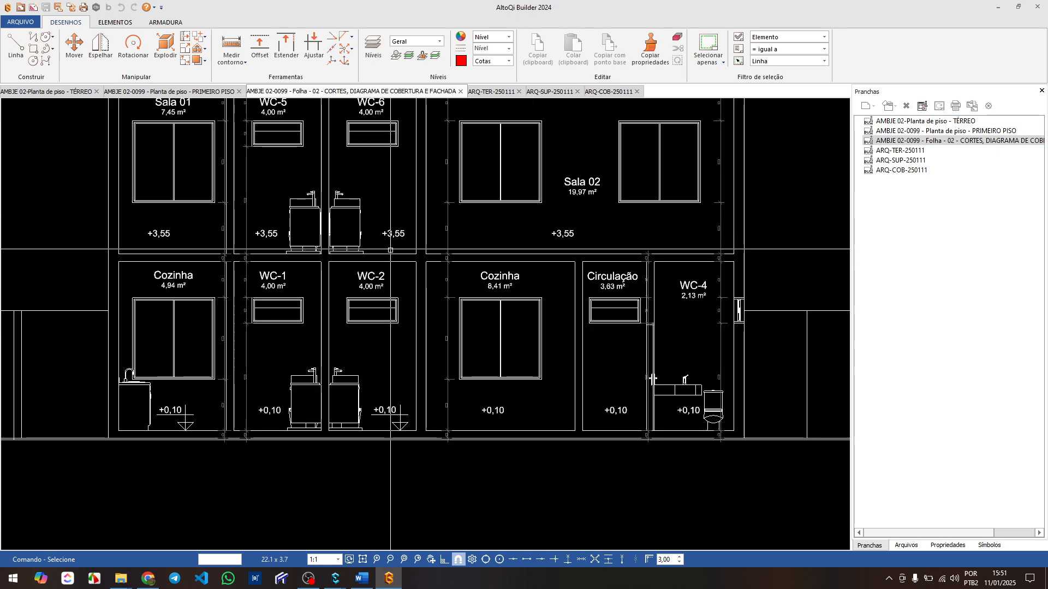
# - Return to the new building wizard in Eberick and set the Primeiro Piso floor's level to 3.50 m
pyautogui.moveTo(348, 581)
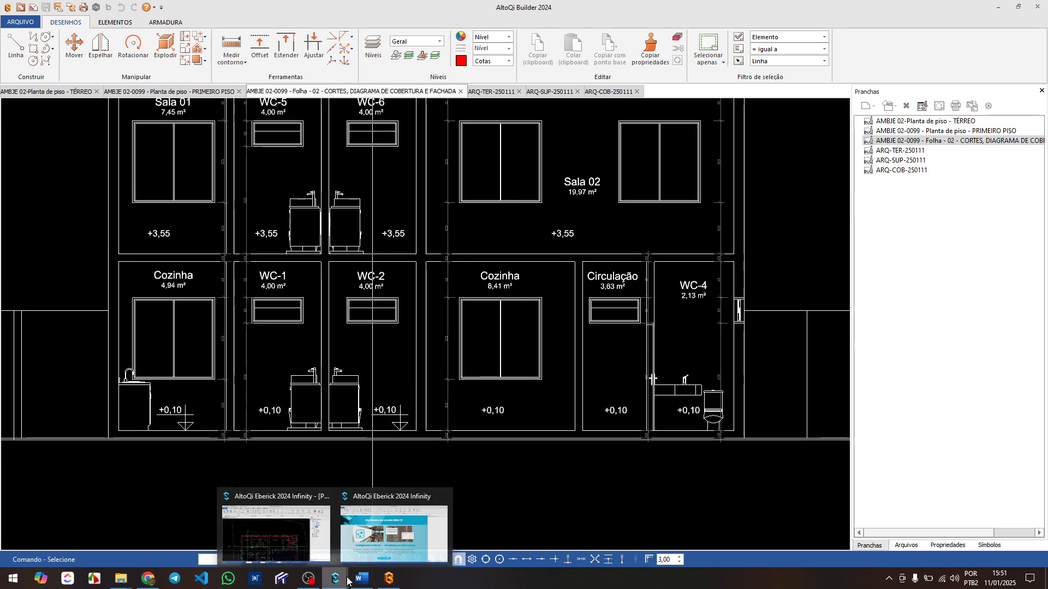
pyautogui.click(398, 524)
pyautogui.click(541, 193)
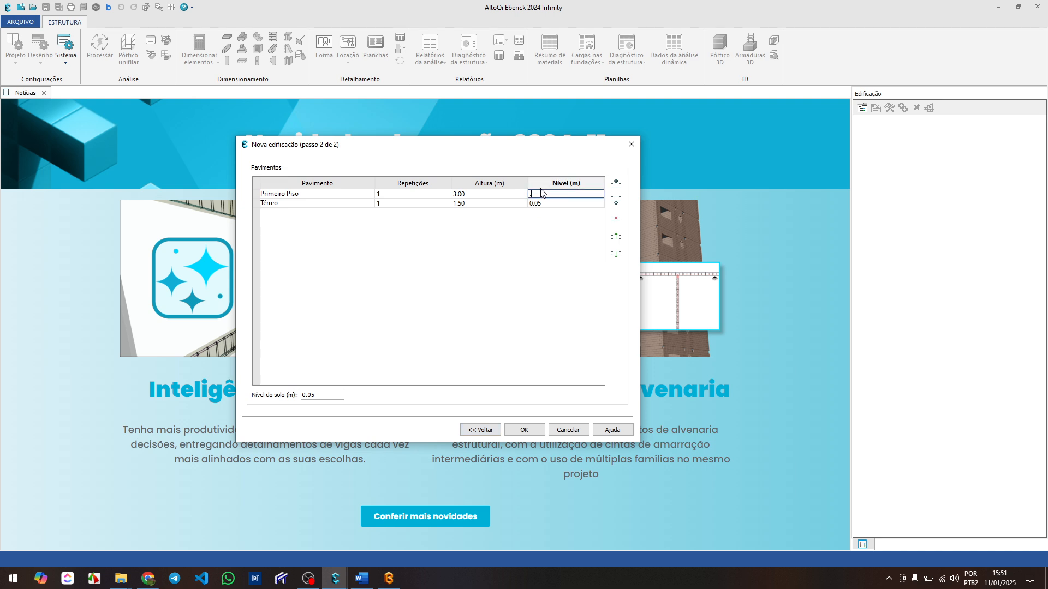
pyautogui.press('Return')
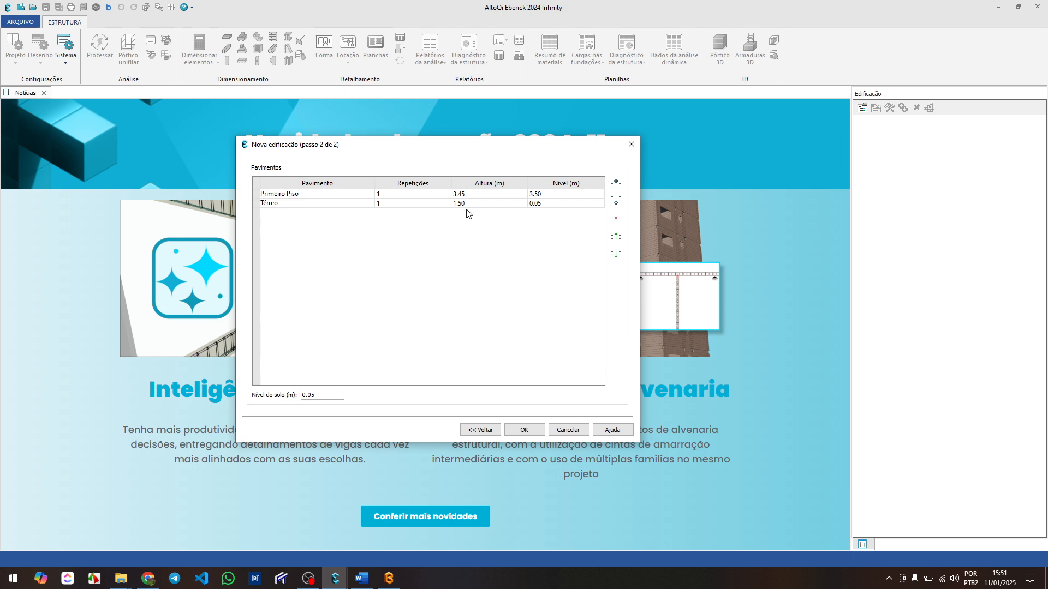
# - Switch to AltoQi Builder and examine the vertical dimensions between the ground and first floors on the section sheet
pyautogui.click(393, 580)
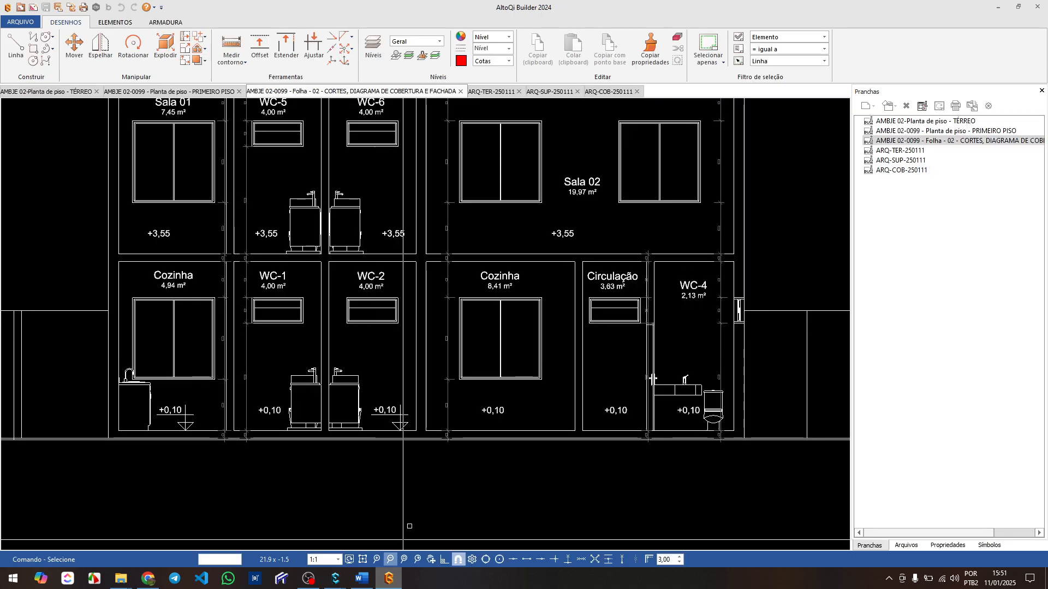
pyautogui.scroll(3, 437, 324)
pyautogui.moveTo(364, 362); pyautogui.dragTo(418, 321, button='middle')
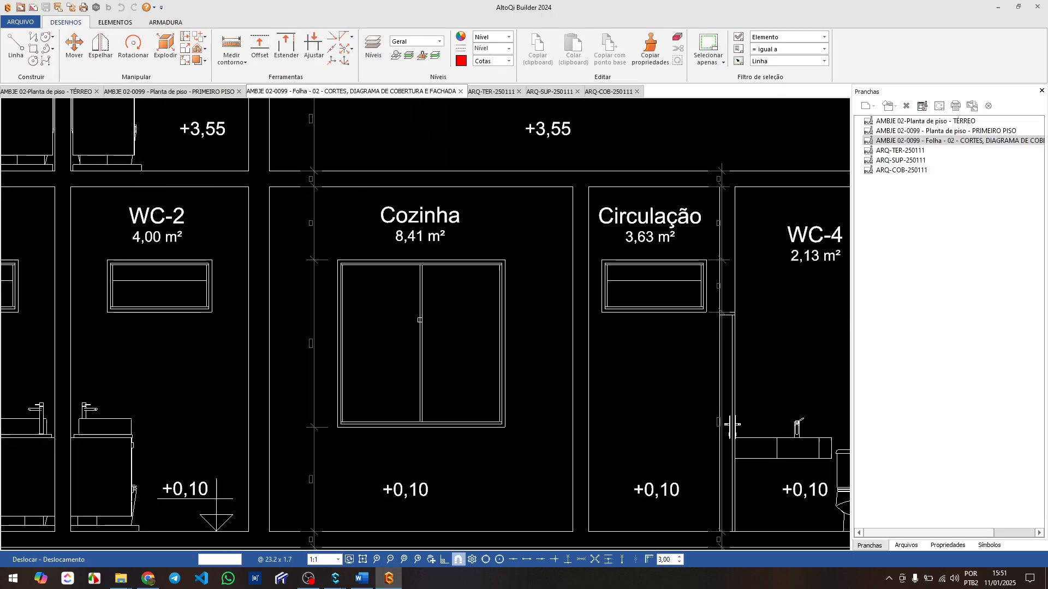
pyautogui.scroll(-2, 419, 319)
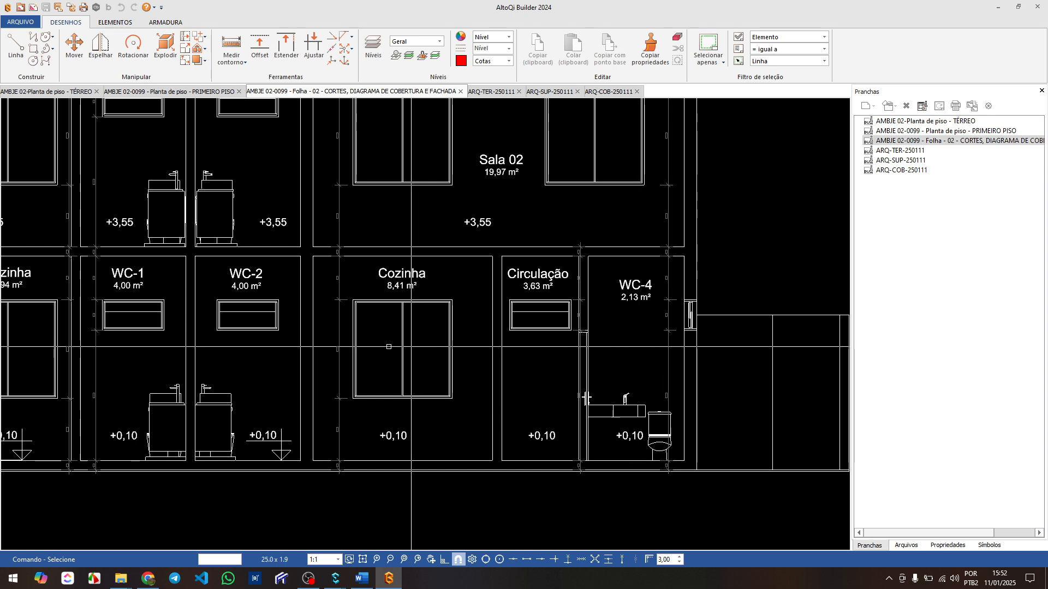
pyautogui.scroll(5, 98, 393)
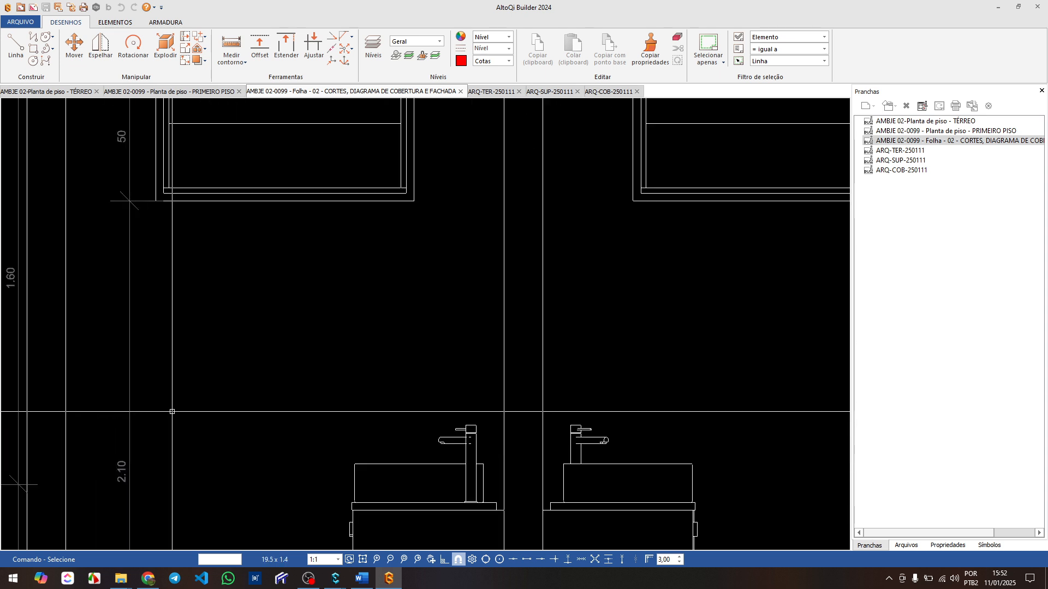
pyautogui.moveTo(132, 187)
pyautogui.mouseDown(button='middle')
pyautogui.moveTo(160, 196)
pyautogui.moveTo(202, 402)
pyautogui.mouseUp(button='middle')
pyautogui.moveTo(194, 231); pyautogui.dragTo(217, 341, button='middle')
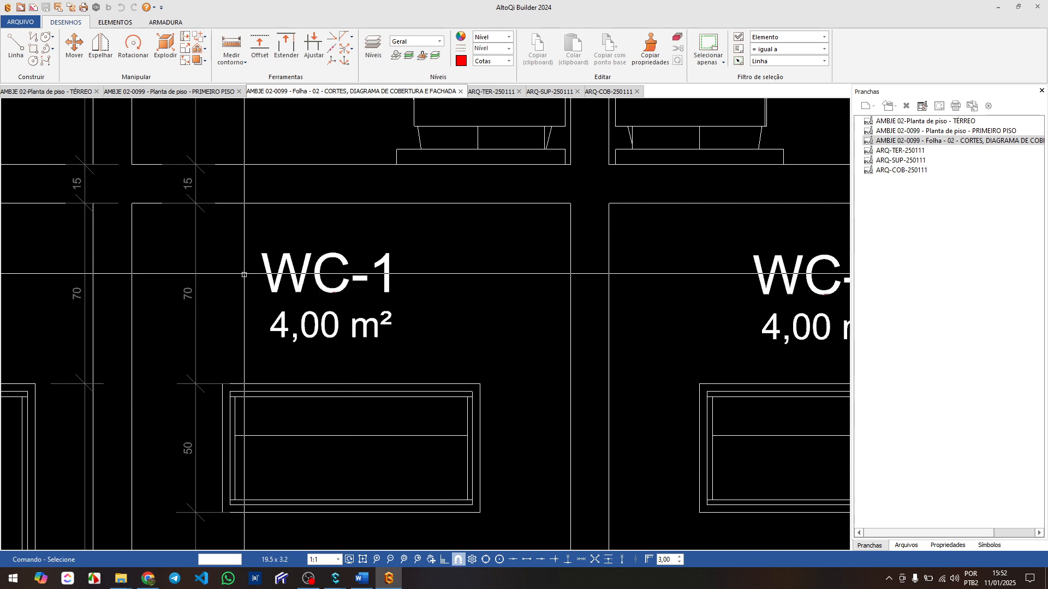
pyautogui.scroll(-3, 237, 268)
pyautogui.scroll(-2, 385, 320)
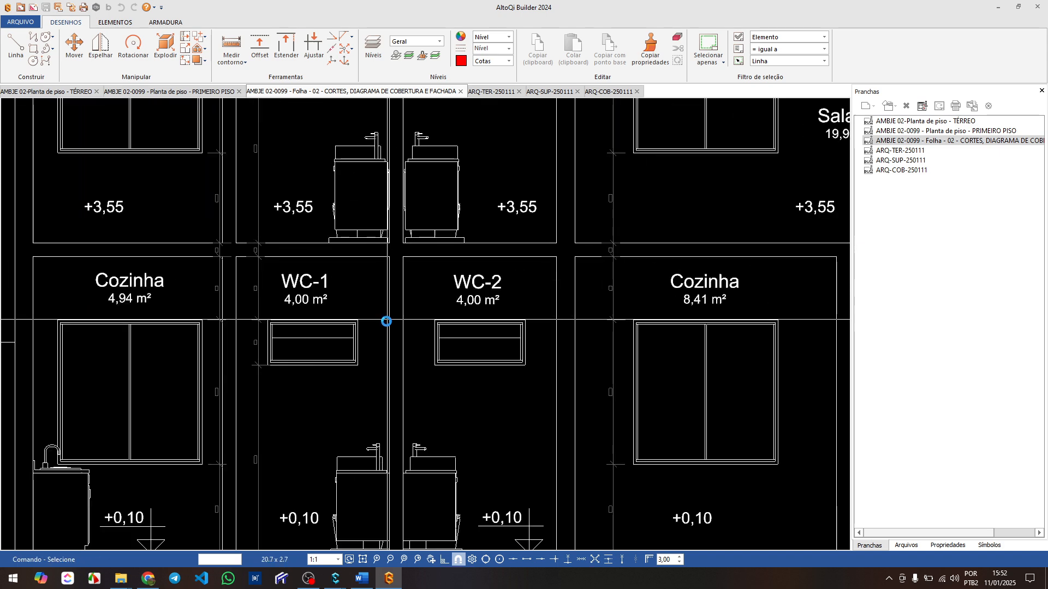
pyautogui.moveTo(382, 392); pyautogui.dragTo(344, 401, button='middle')
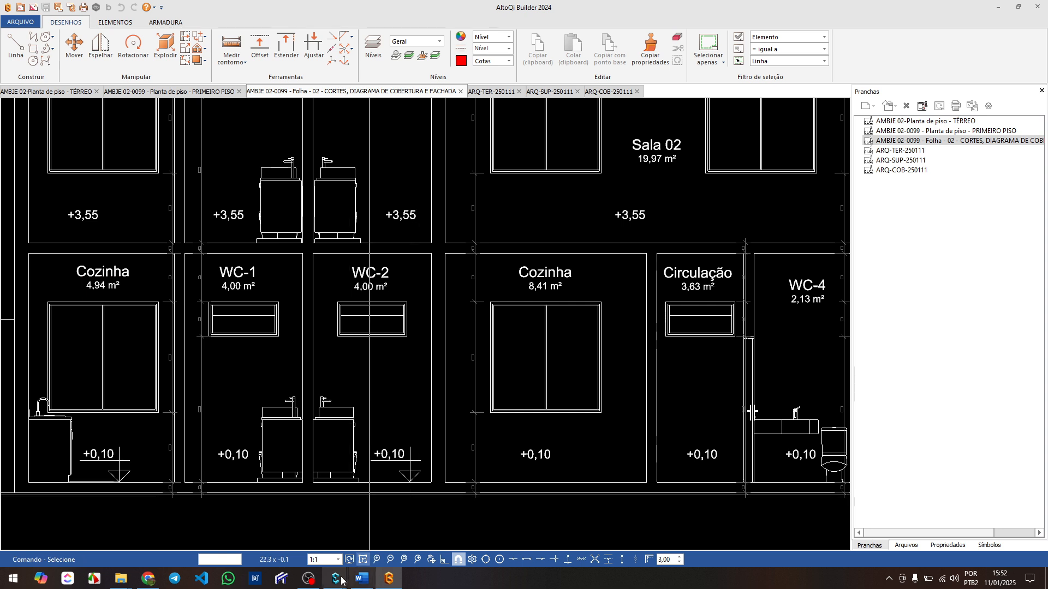
# - Return to the new building wizard in Eberick and select the Primeiro Piso floor in the floors table
pyautogui.moveTo(335, 579)
pyautogui.click(382, 545)
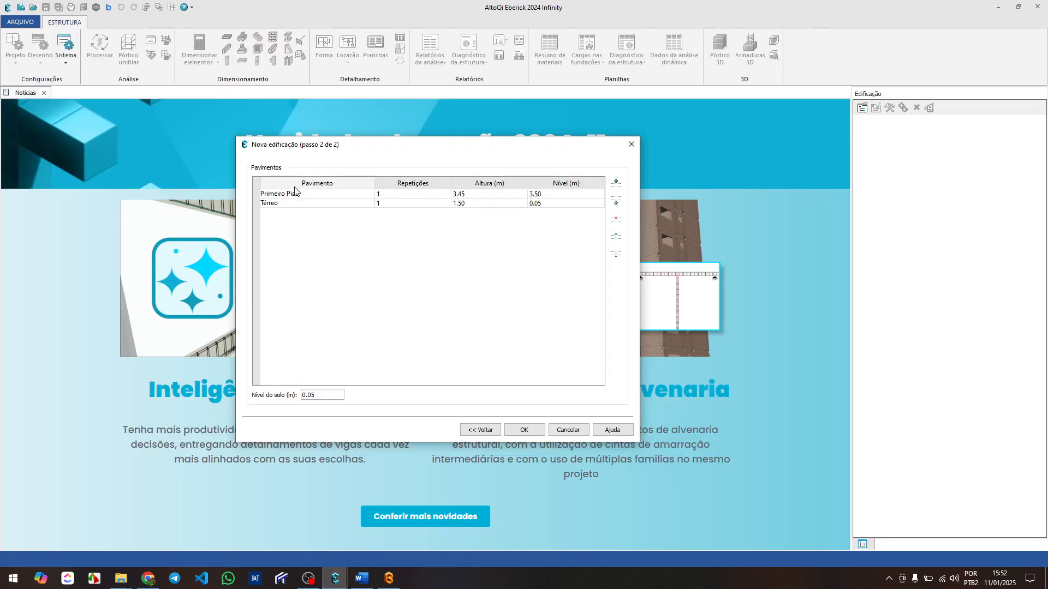
pyautogui.click(311, 193)
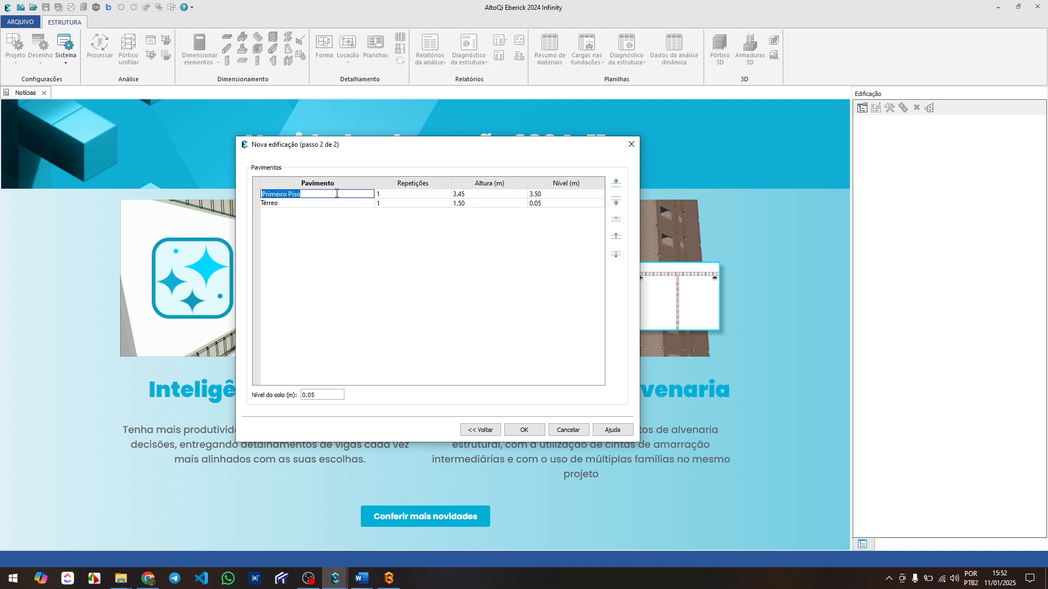
# - Try inserting a floor above Primeiro Piso and another below it, deleting each trial floor
pyautogui.click(617, 183)
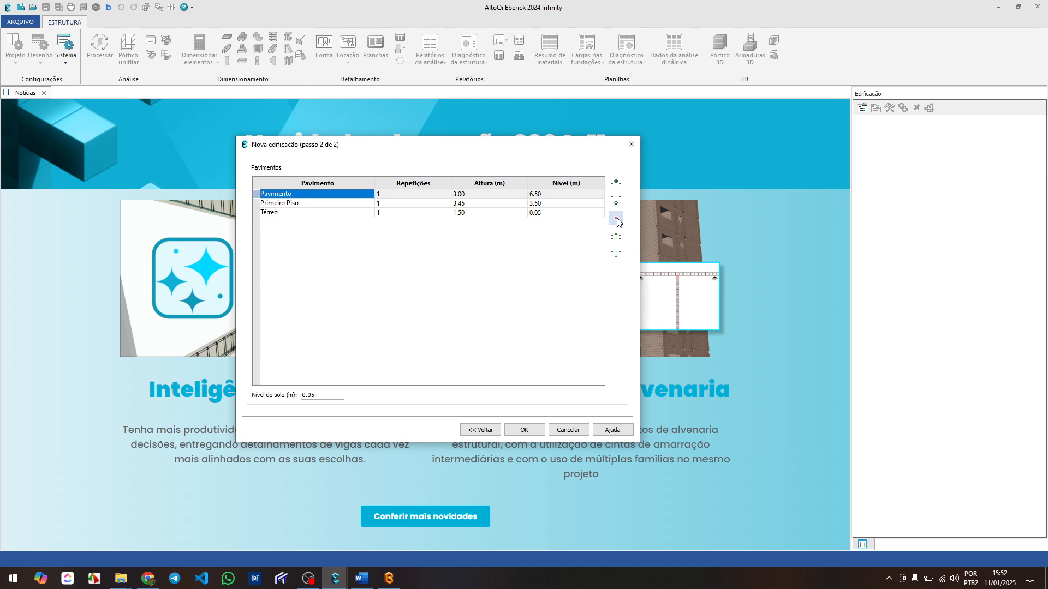
pyautogui.press('F2')
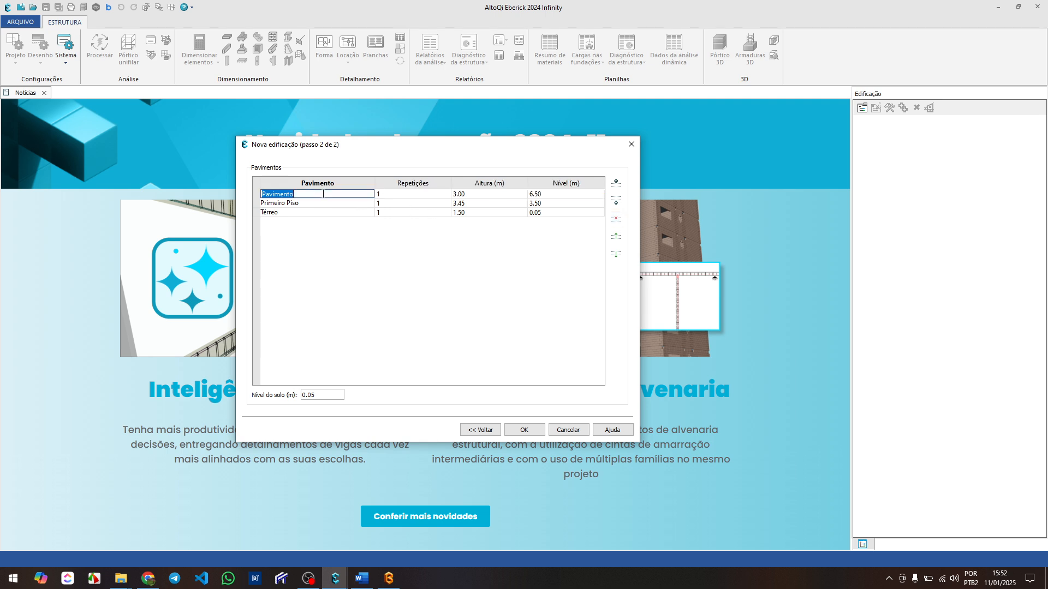
pyautogui.click(619, 221)
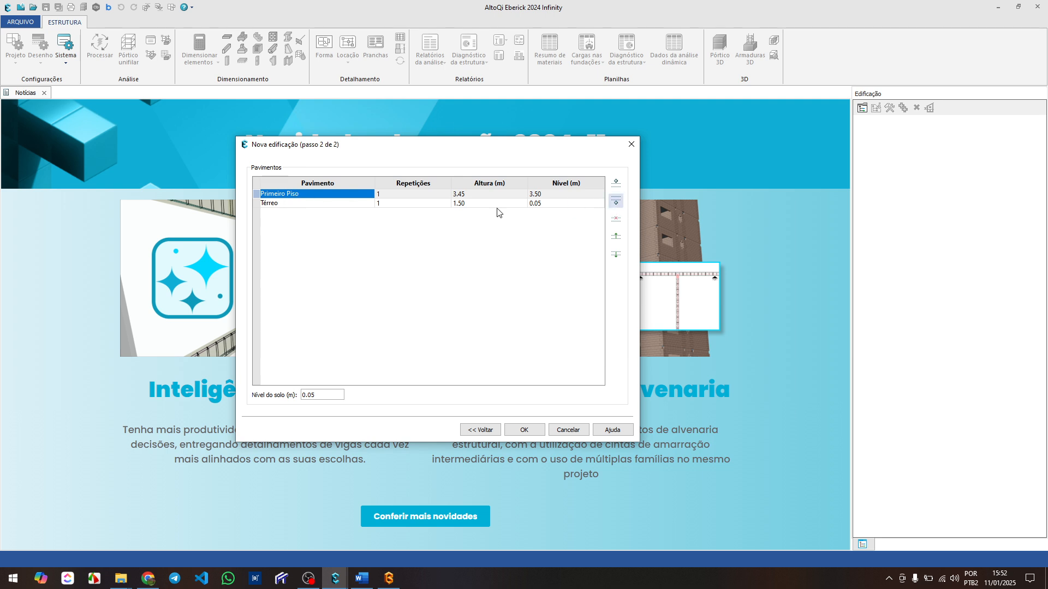
pyautogui.click(298, 193)
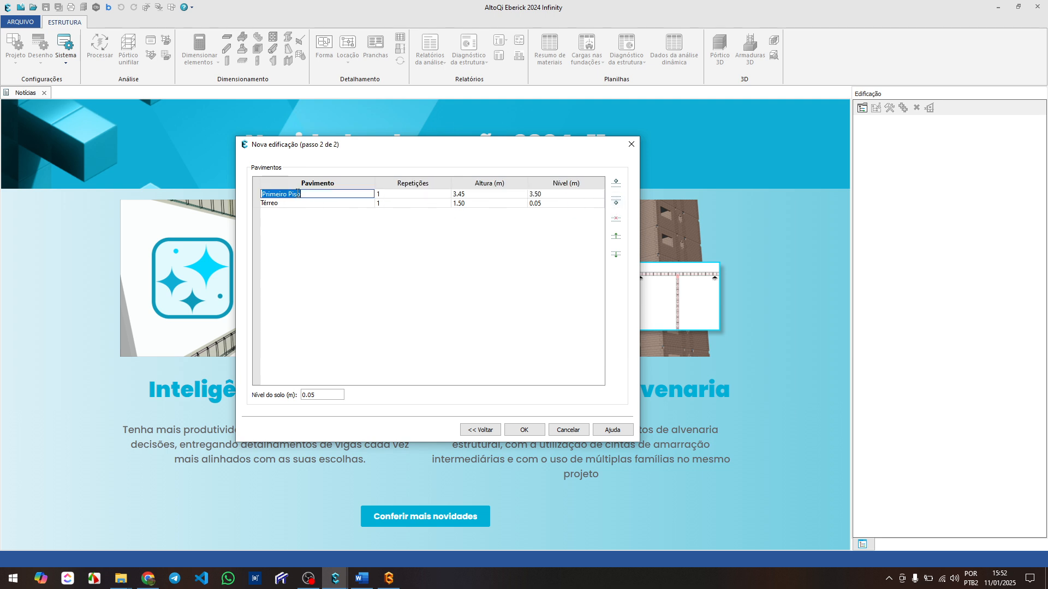
pyautogui.click(617, 203)
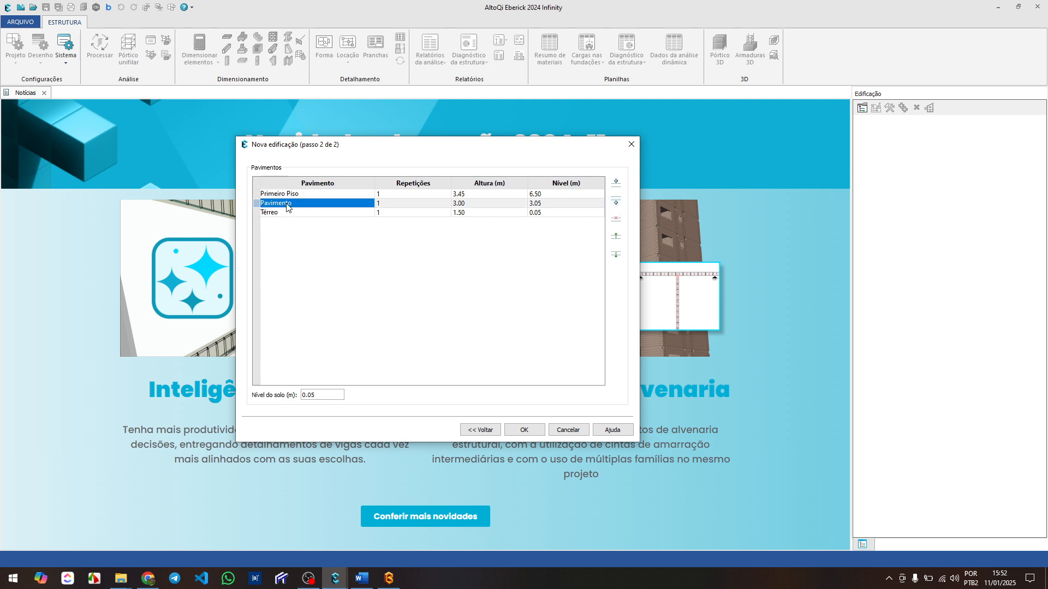
pyautogui.click(616, 218)
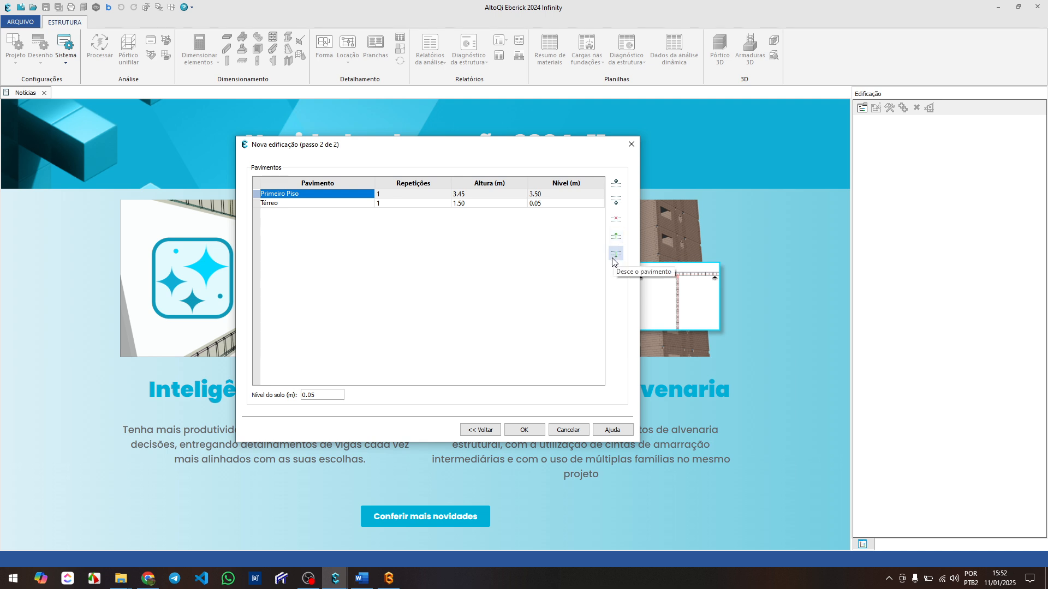
# - Try moving the Térreo floor above Primeiro Piso and move it back down
pyautogui.click(277, 204)
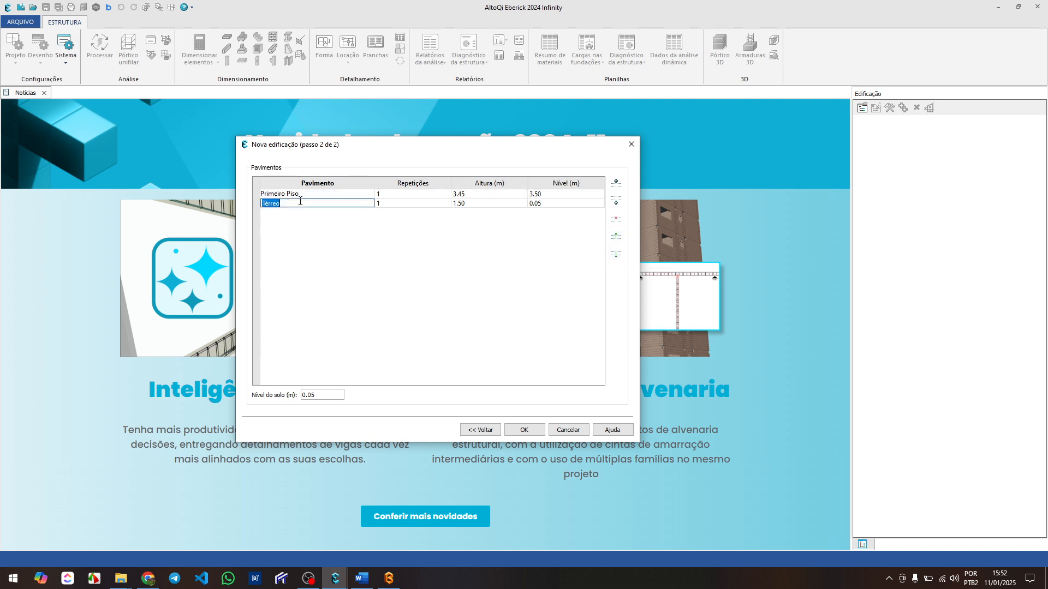
pyautogui.click(616, 236)
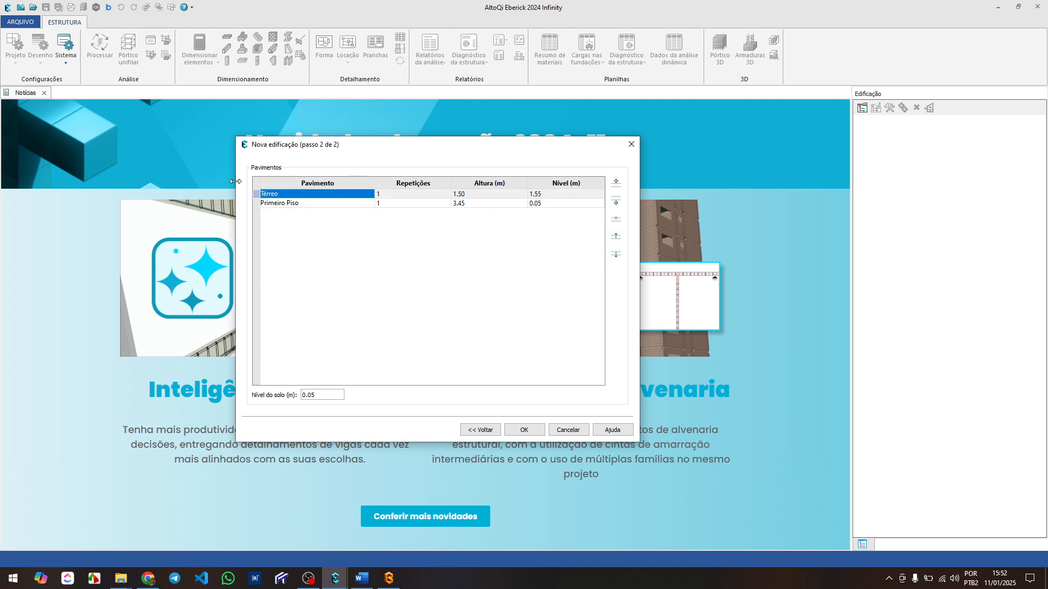
pyautogui.click(616, 255)
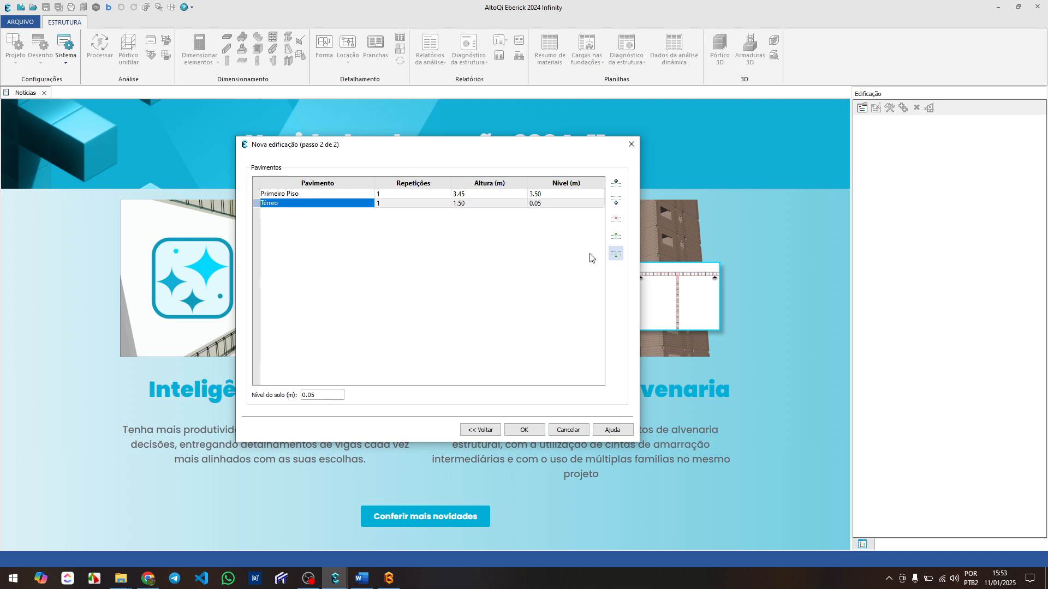
# - Insert a floor above Primeiro Piso named Cobertura and open its level for editing
pyautogui.click(297, 194)
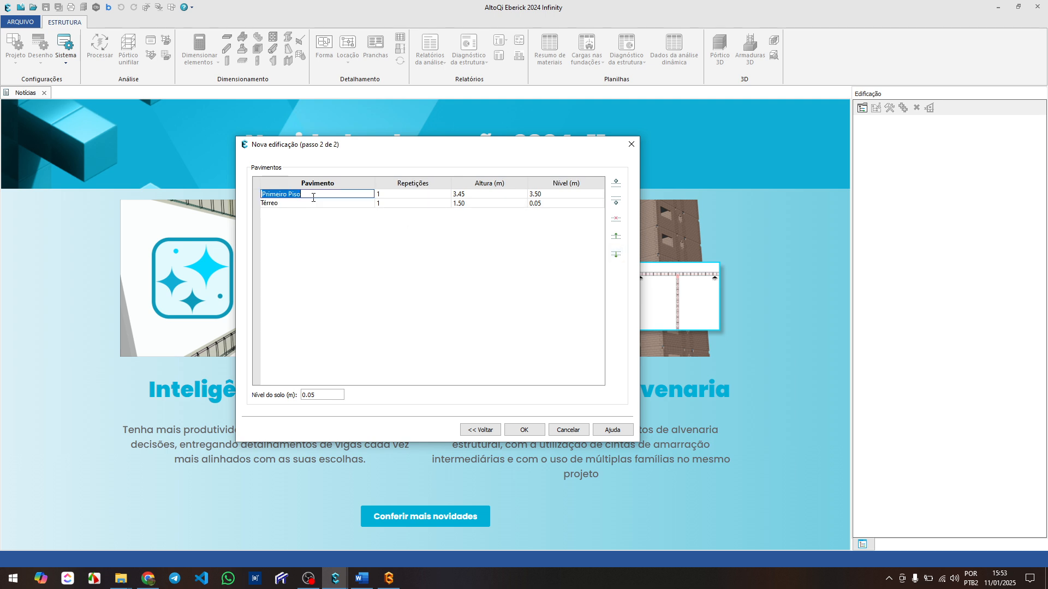
pyautogui.click(620, 188)
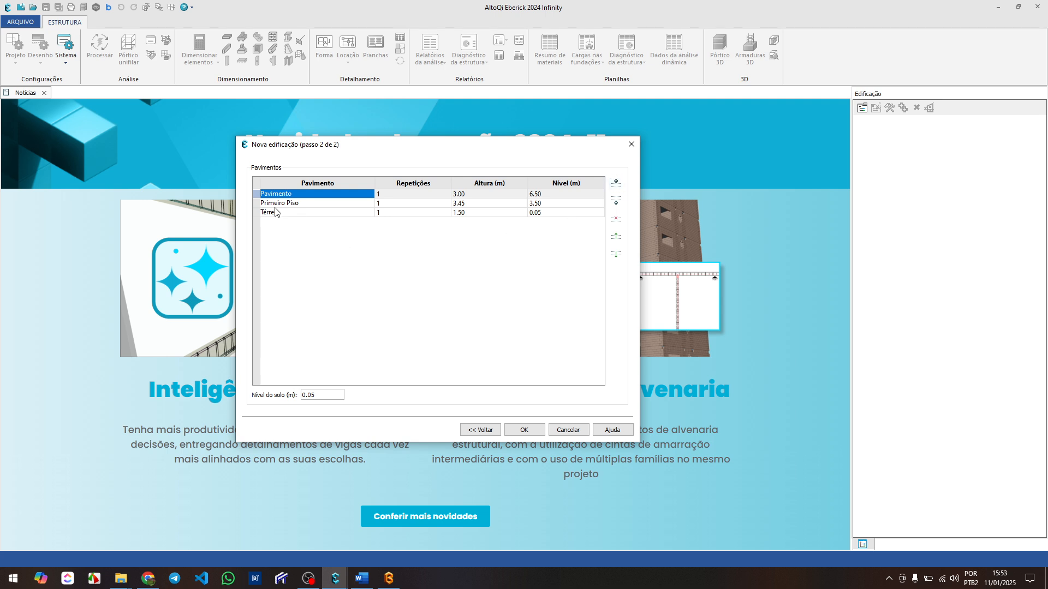
pyautogui.click(300, 195)
pyautogui.click(301, 195)
pyautogui.write('Cobertura')
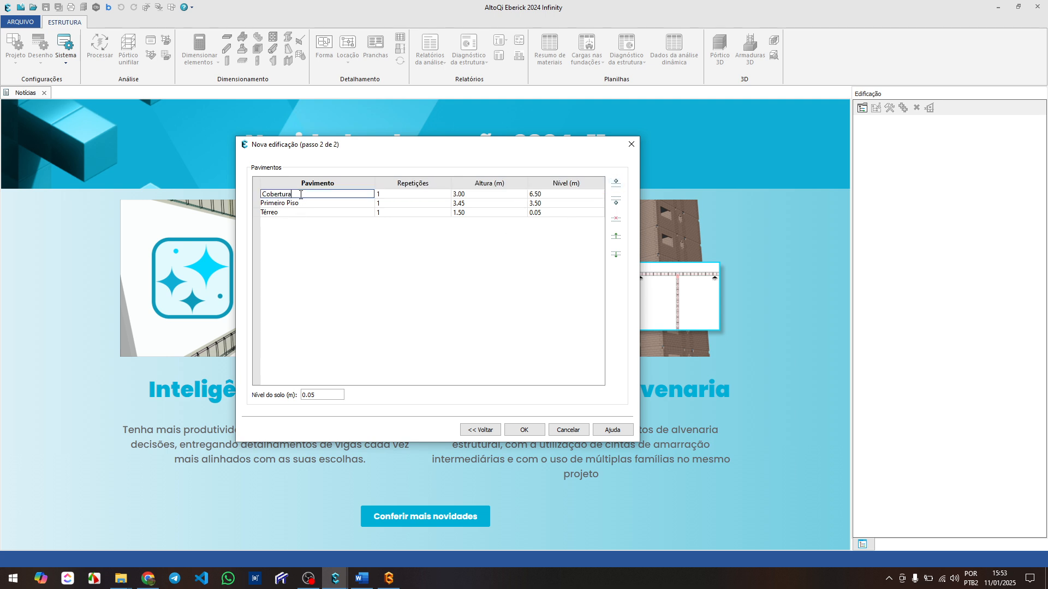
pyautogui.click(310, 258)
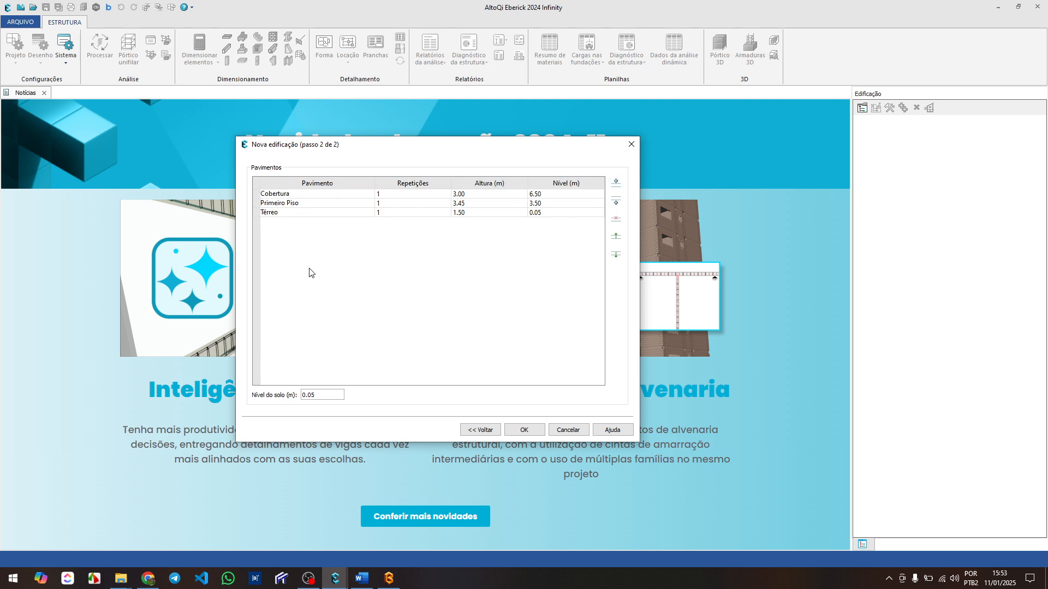
pyautogui.doubleClick(474, 195)
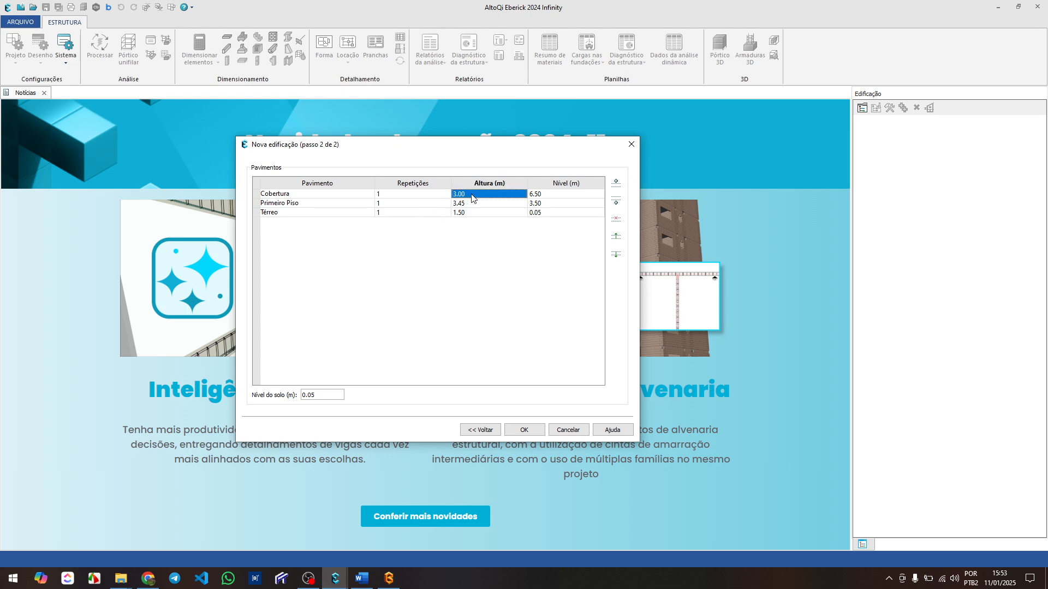
pyautogui.doubleClick(553, 197)
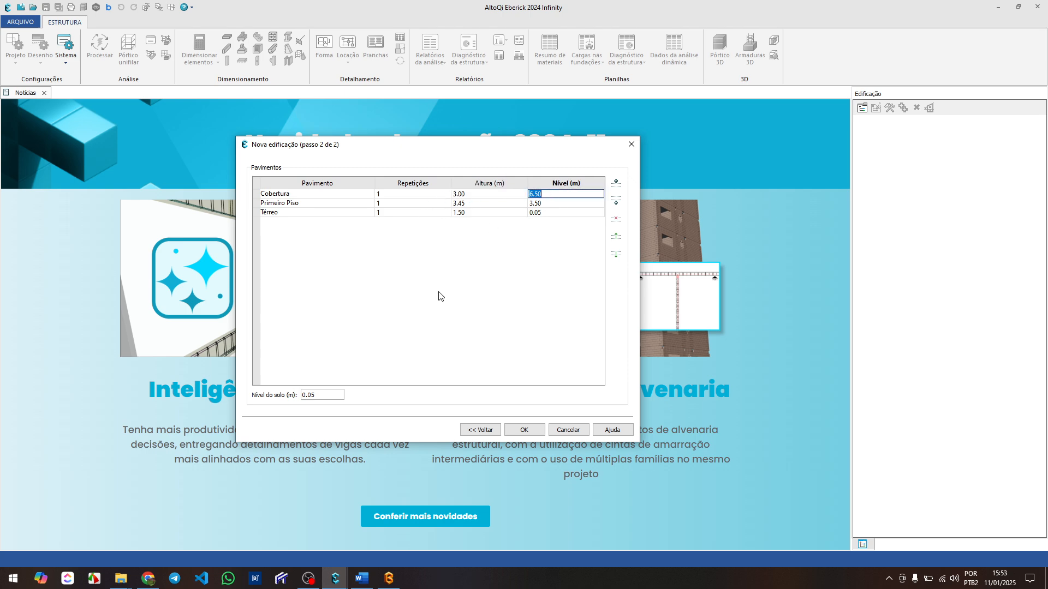
# - Switch to AltoQi Builder and examine the vertical dimensions between the first floor slab and the roof slab on the section sheet
pyautogui.click(389, 579)
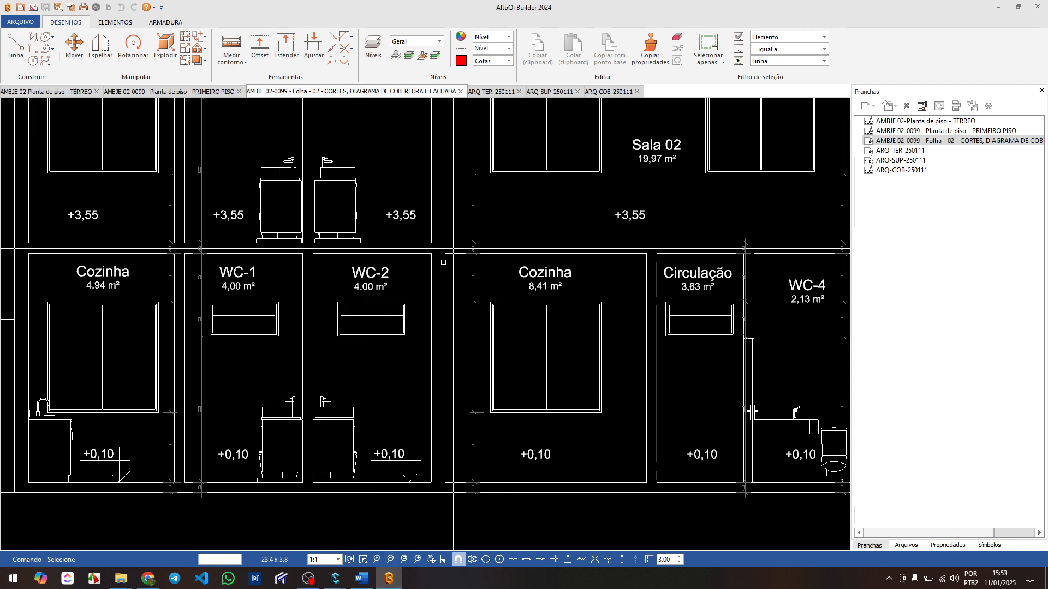
pyautogui.scroll(-2, 447, 258)
pyautogui.moveTo(479, 248); pyautogui.dragTo(341, 361, button='middle')
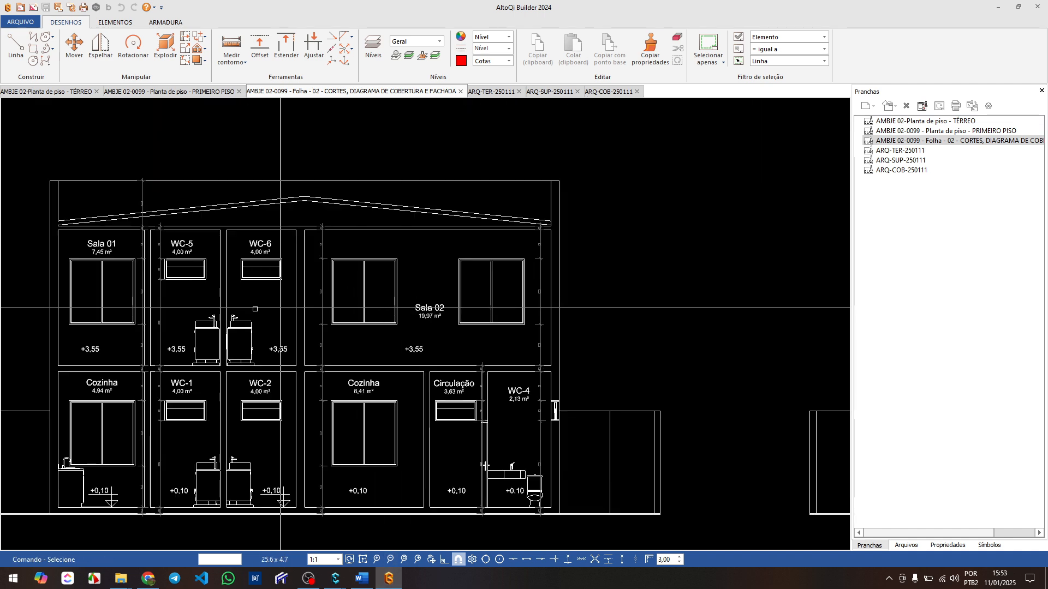
pyautogui.scroll(4, 212, 412)
pyautogui.scroll(1, 204, 417)
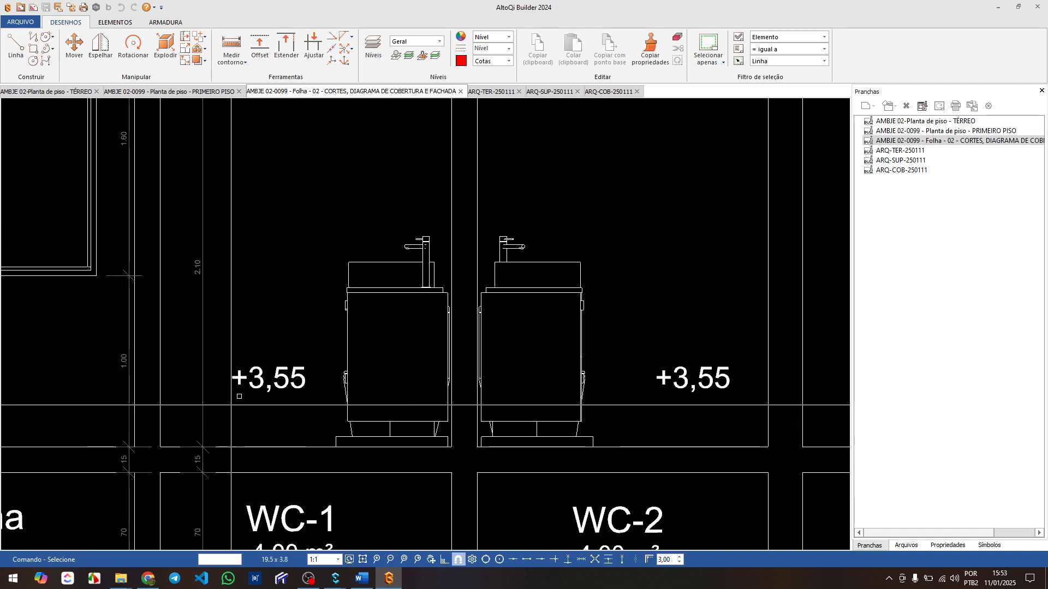
pyautogui.moveTo(285, 344)
pyautogui.mouseDown(button='middle')
pyautogui.moveTo(319, 404)
pyautogui.moveTo(319, 364)
pyautogui.mouseUp(button='middle')
pyautogui.scroll(-3, 318, 363)
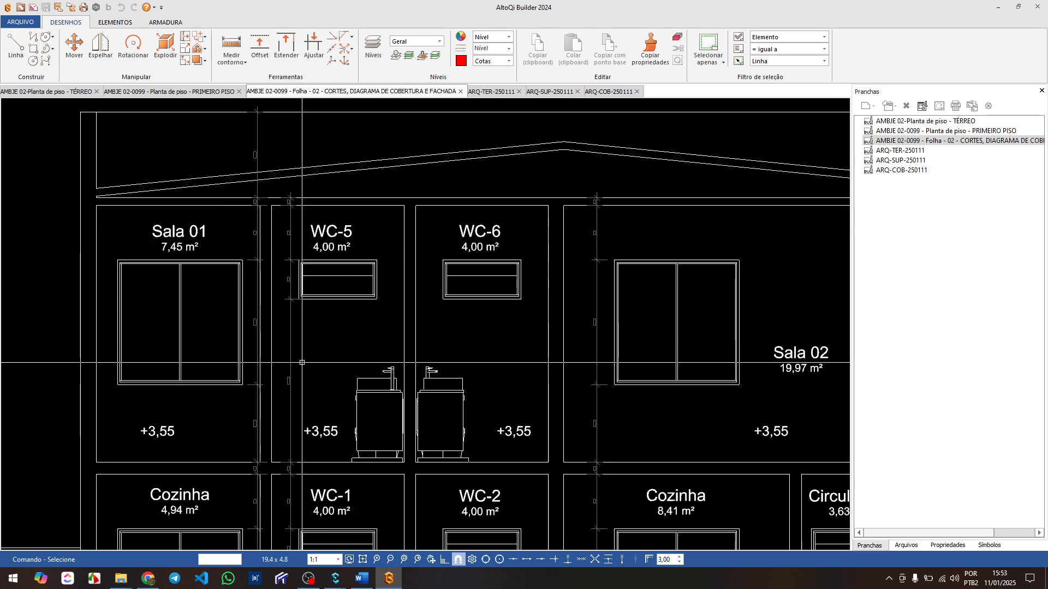
pyautogui.scroll(2, 315, 370)
pyautogui.moveTo(299, 507); pyautogui.dragTo(323, 432, button='middle')
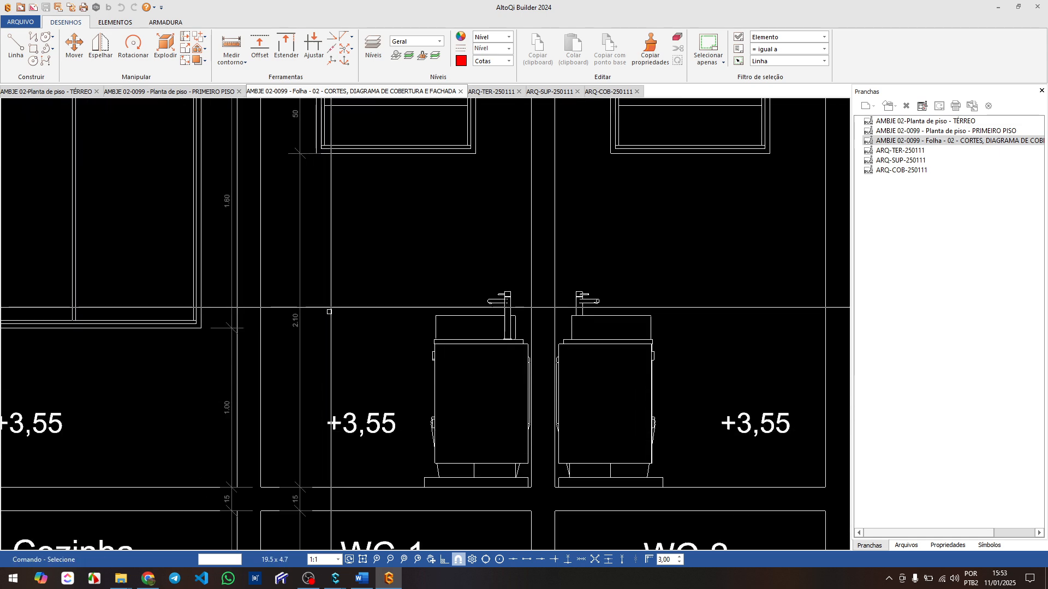
pyautogui.moveTo(318, 318); pyautogui.dragTo(290, 508, button='middle')
pyautogui.scroll(1, 290, 344)
pyautogui.moveTo(284, 254)
pyautogui.mouseDown(button='middle')
pyautogui.moveTo(258, 461)
pyautogui.moveTo(284, 294)
pyautogui.moveTo(275, 200)
pyautogui.moveTo(274, 276)
pyautogui.moveTo(280, 271)
pyautogui.mouseUp(button='middle')
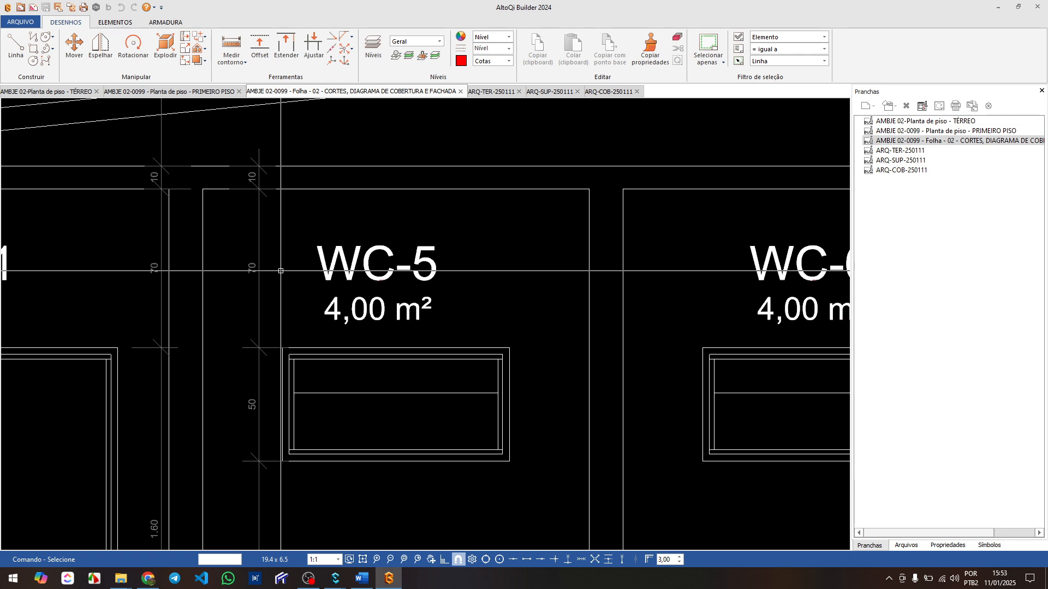
pyautogui.scroll(-2, 255, 191)
pyautogui.moveTo(251, 216); pyautogui.dragTo(194, 211, button='middle')
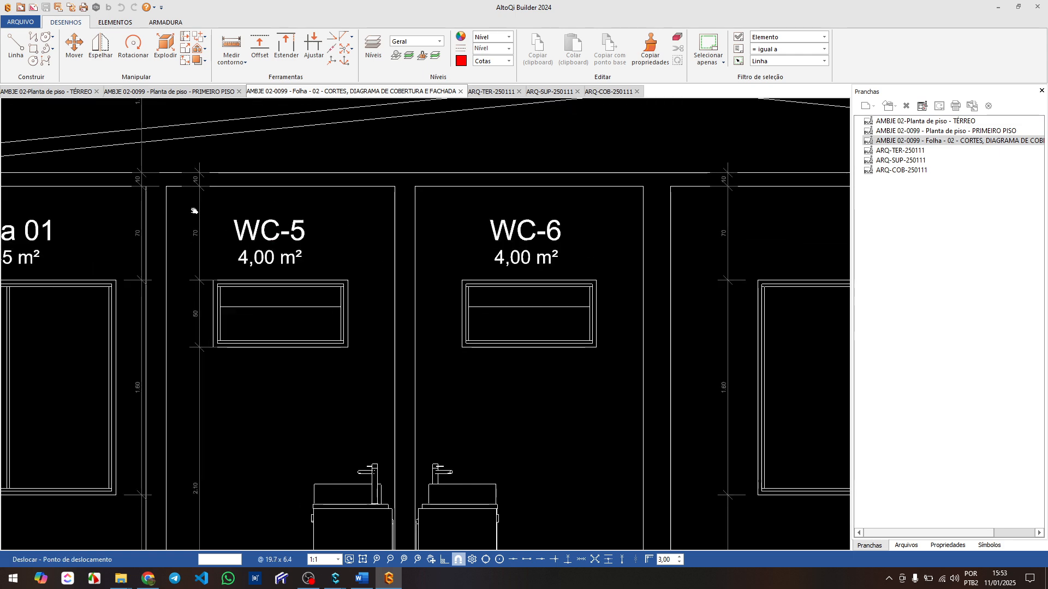
pyautogui.moveTo(472, 453); pyautogui.dragTo(403, 422, button='middle')
# - Return to the new building wizard in Eberick and set the Cobertura floor's height to 3.40 m
pyautogui.moveTo(347, 576)
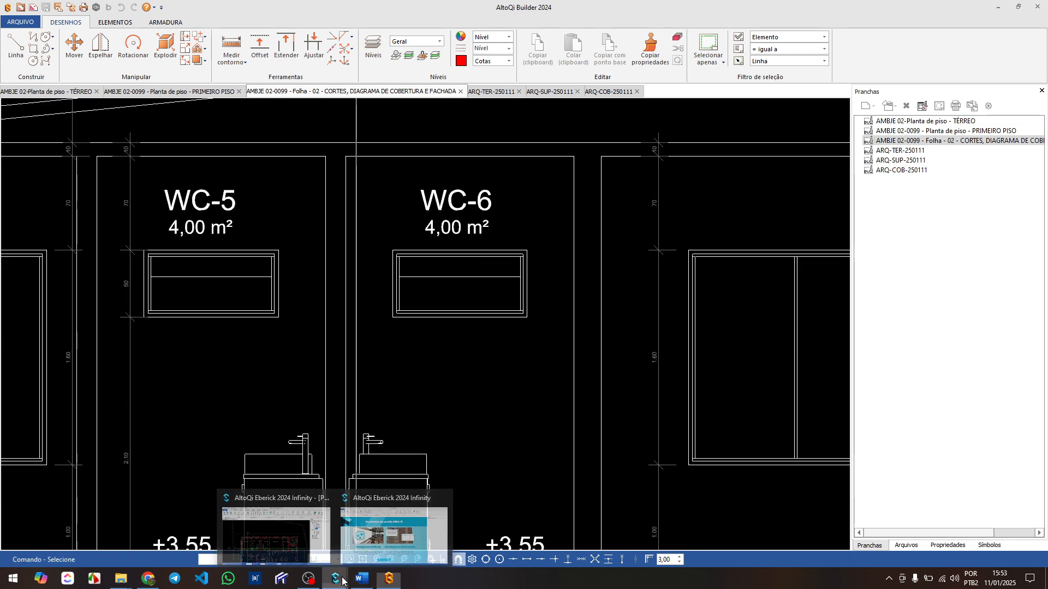
pyautogui.click(375, 532)
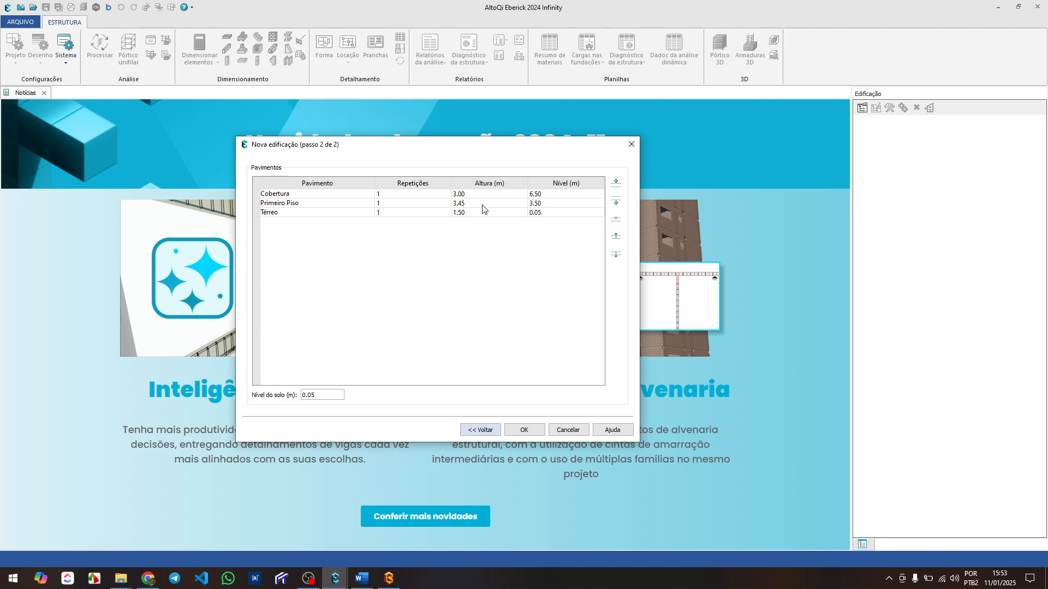
pyautogui.click(472, 194)
pyautogui.write('3.')
pyautogui.press('Return')
# - Enter 10 repetitions for the Primeiro Piso floor and confirm the floors table to create the building
pyautogui.doubleClick(301, 203)
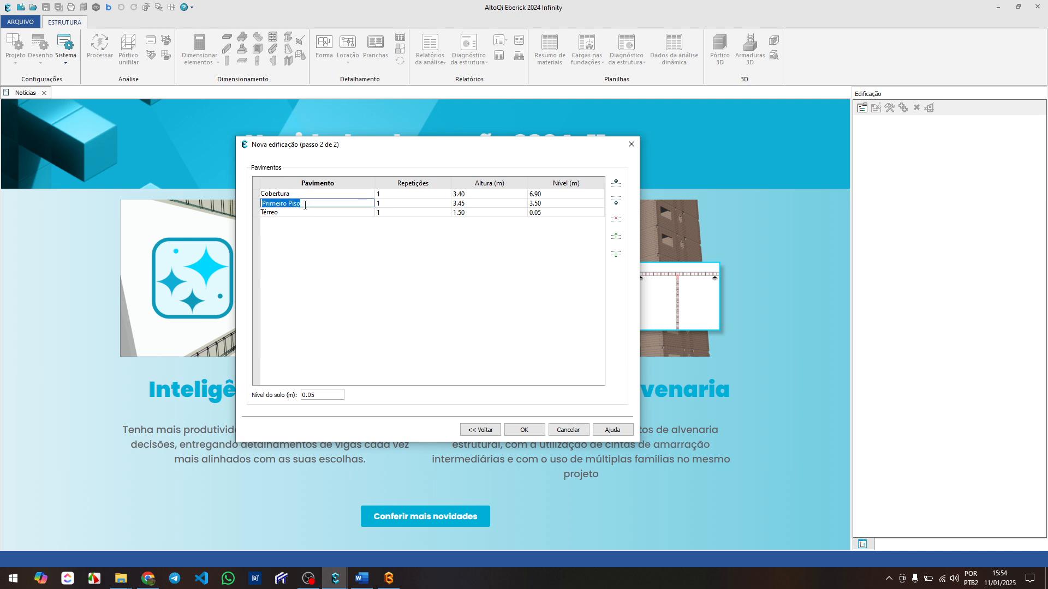
pyautogui.doubleClick(399, 202)
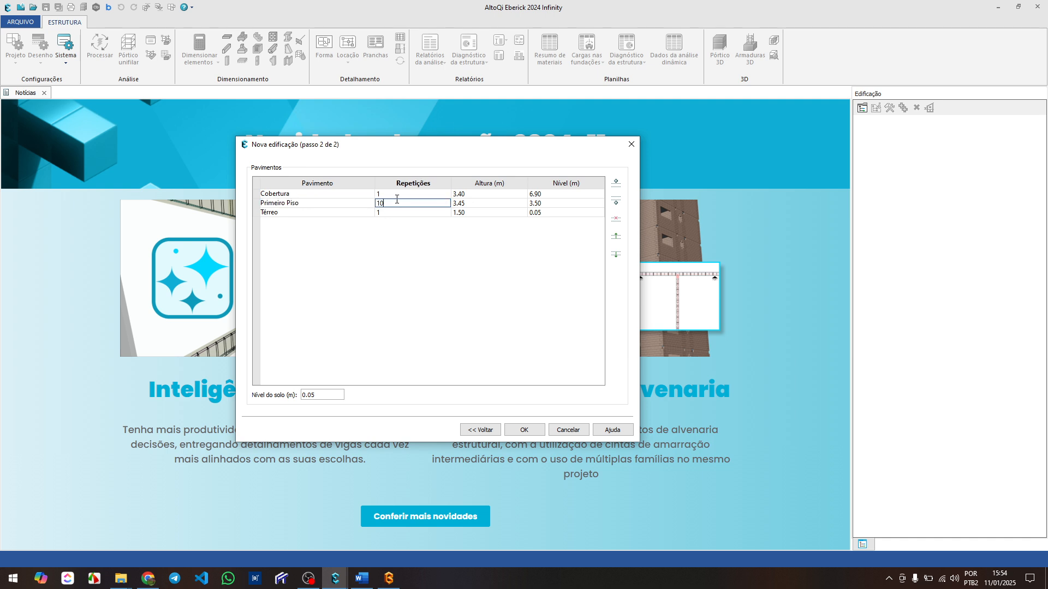
pyautogui.click(333, 246)
pyautogui.click(525, 430)
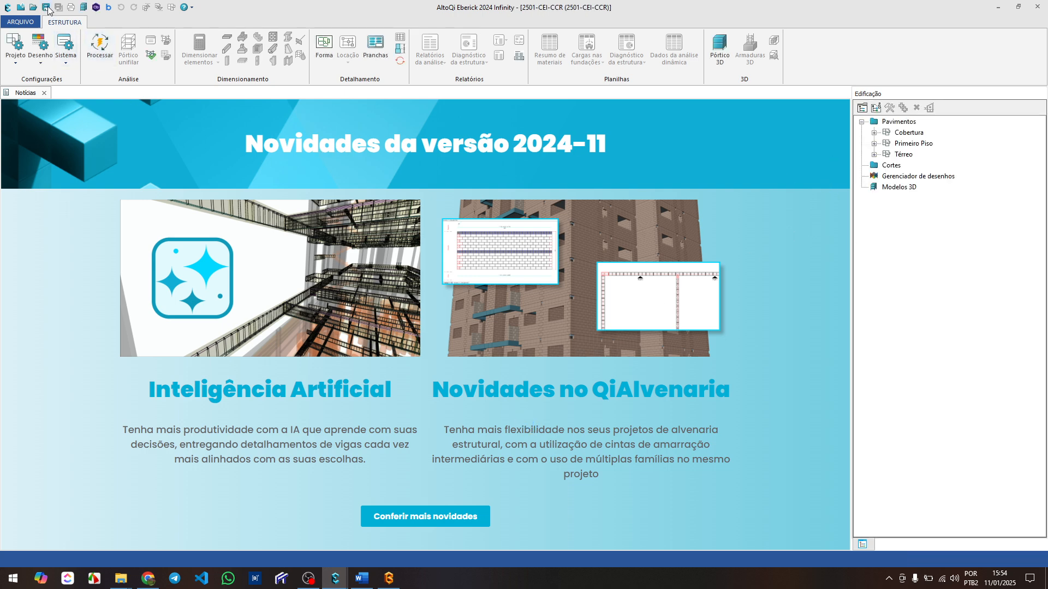
# - Save the new project and close the Notícias page
pyautogui.click(48, 10)
pyautogui.click(44, 93)
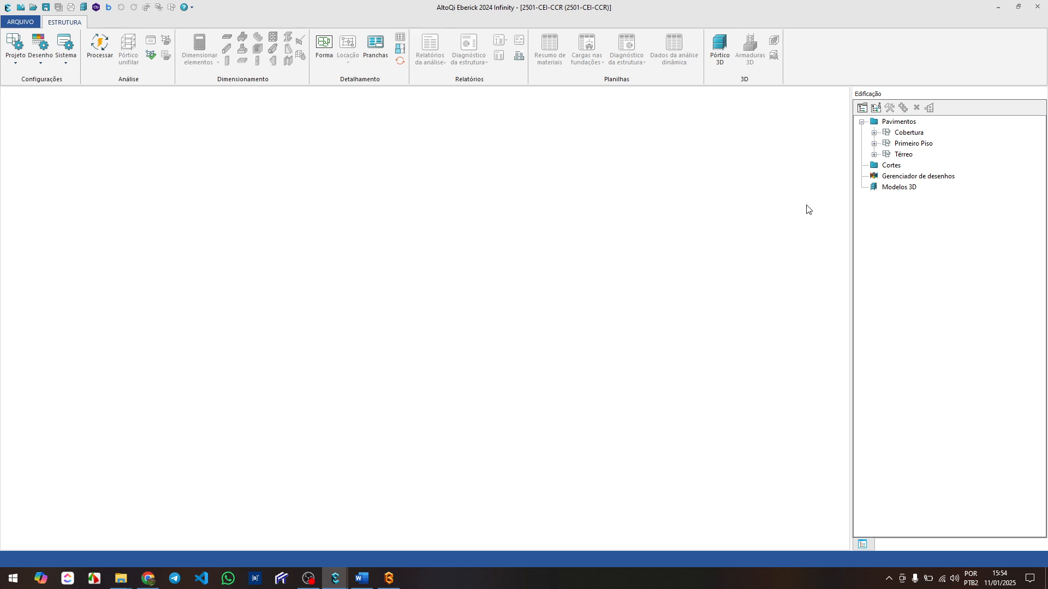
# - Expand the Térreo floor in the building tree and open its Desenho drawing
pyautogui.click(874, 155)
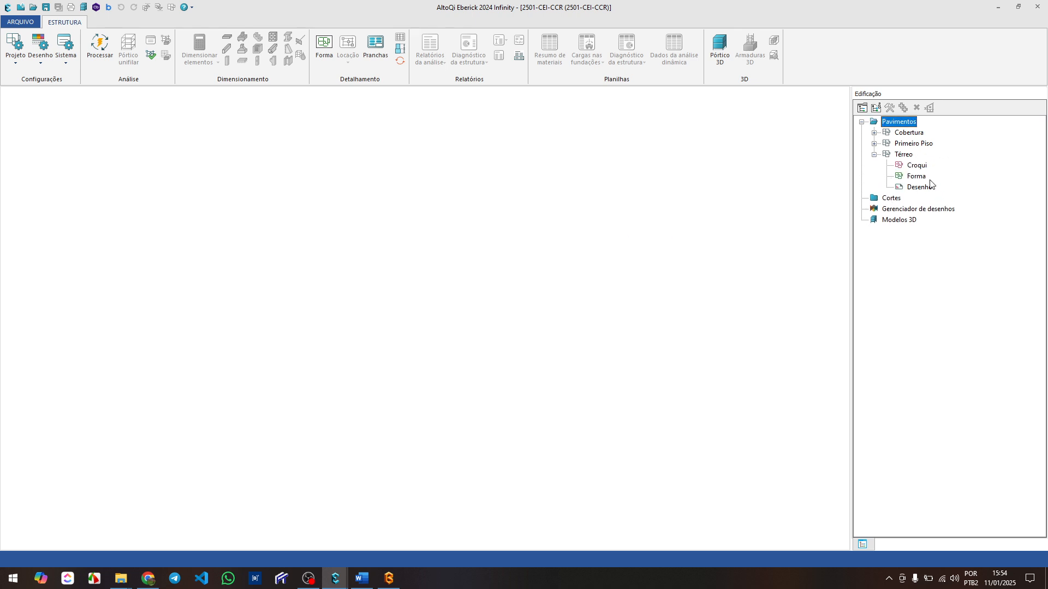
pyautogui.click(874, 154)
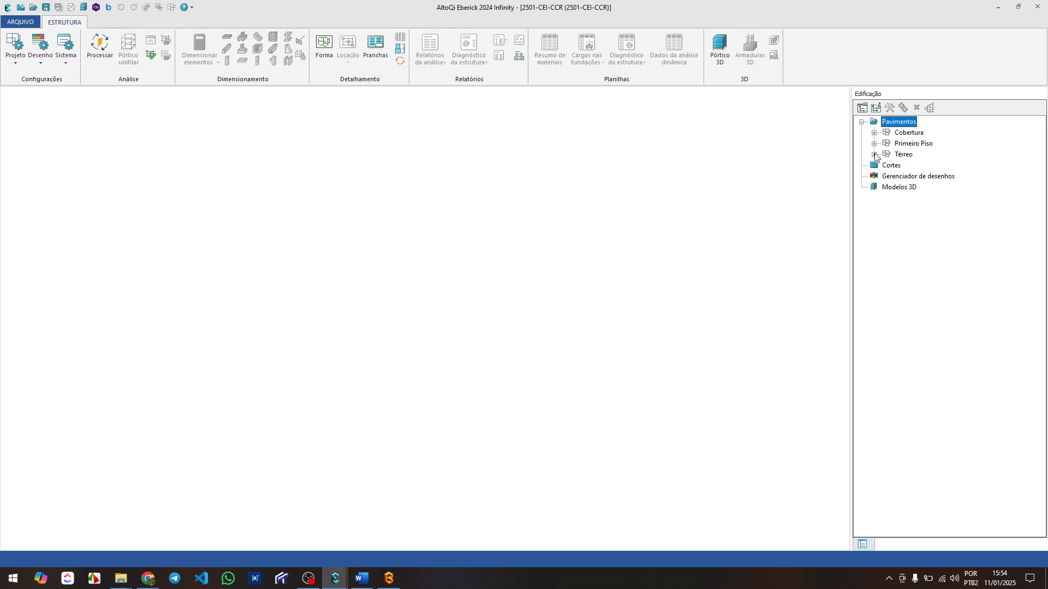
pyautogui.click(874, 155)
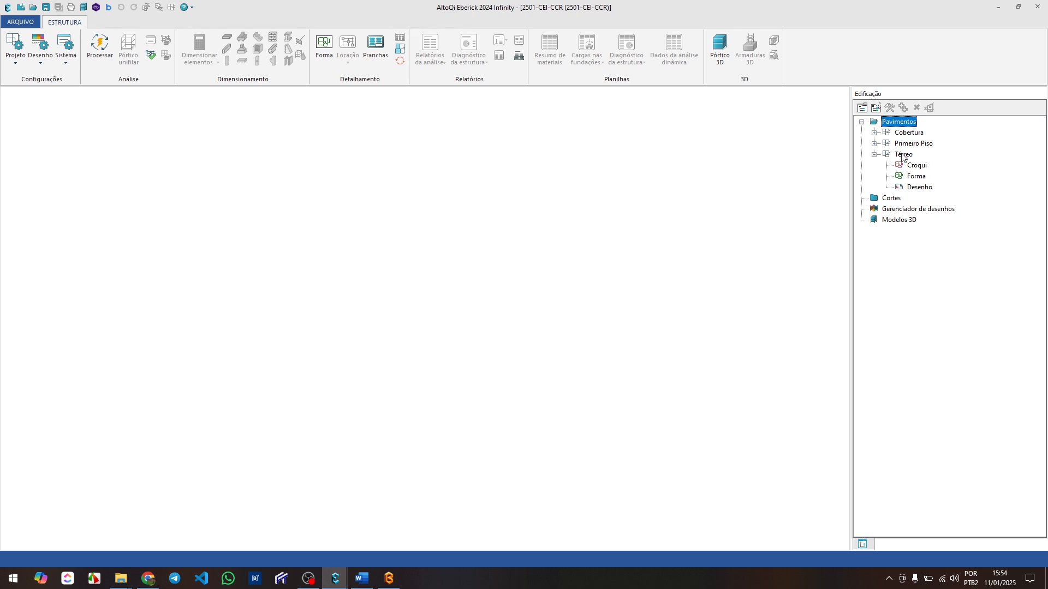
pyautogui.doubleClick(919, 188)
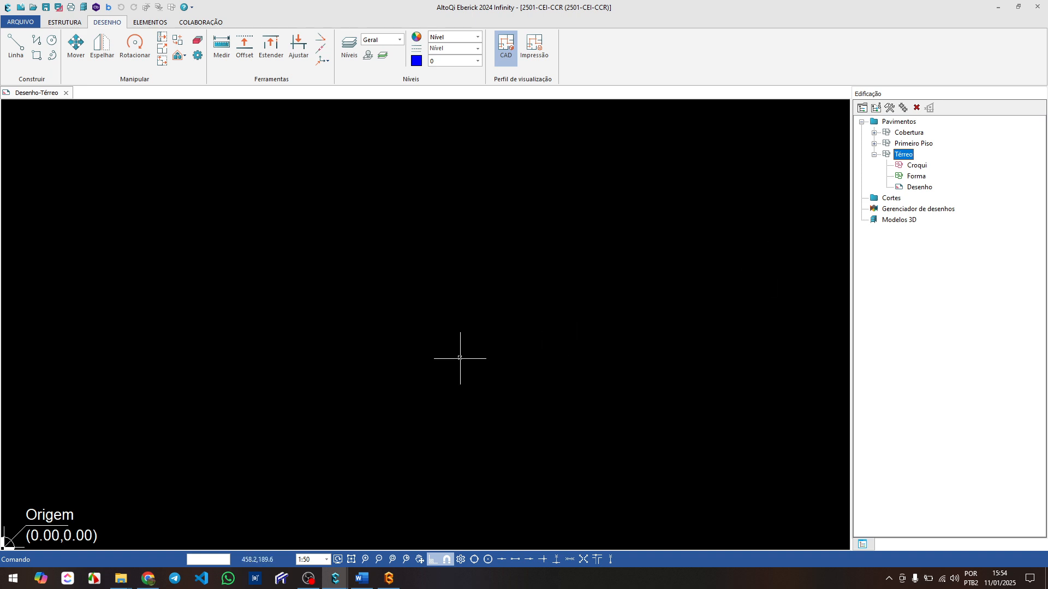
pyautogui.scroll(-3, 456, 359)
pyautogui.moveTo(323, 377); pyautogui.dragTo(204, 381, button='middle')
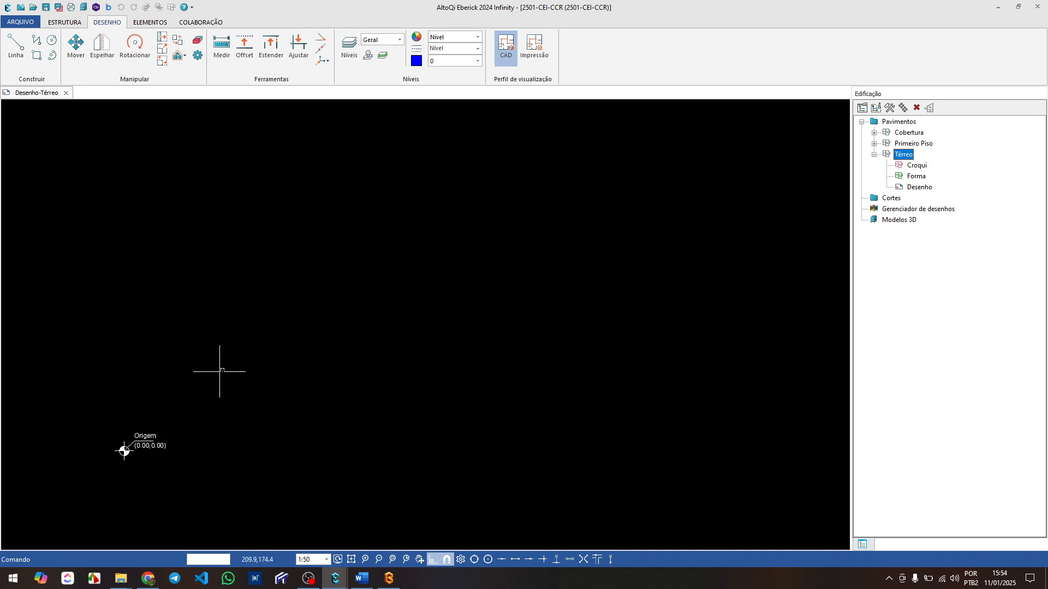
# - Choose the DWG file ARQ-TER-250111 from the EST project's DWGA folder for import into the Térreo drawing
pyautogui.moveTo(247, 339); pyautogui.dragTo(242, 360, button='middle')
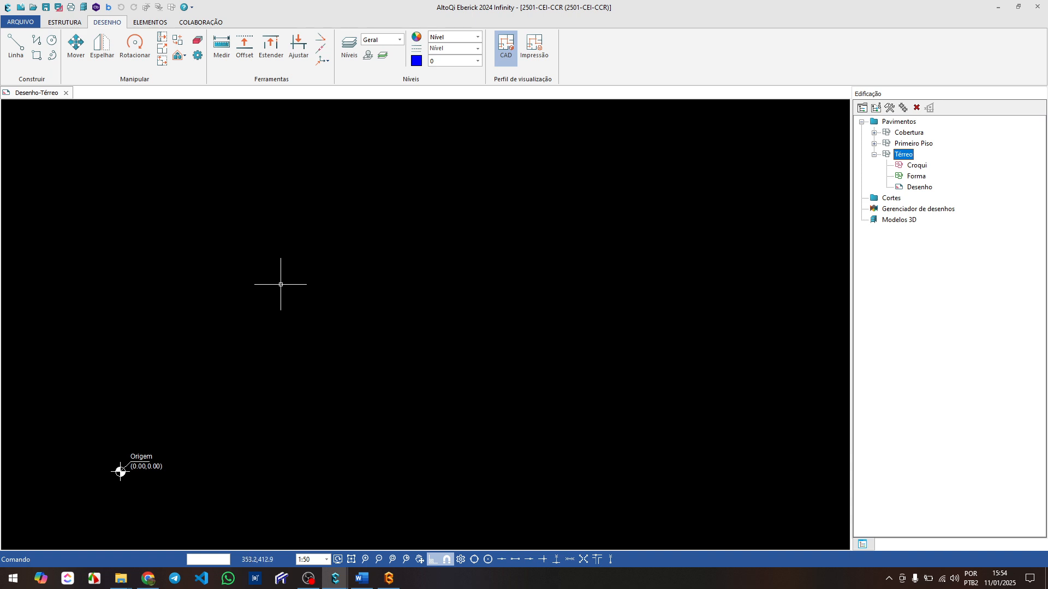
pyautogui.click(24, 25)
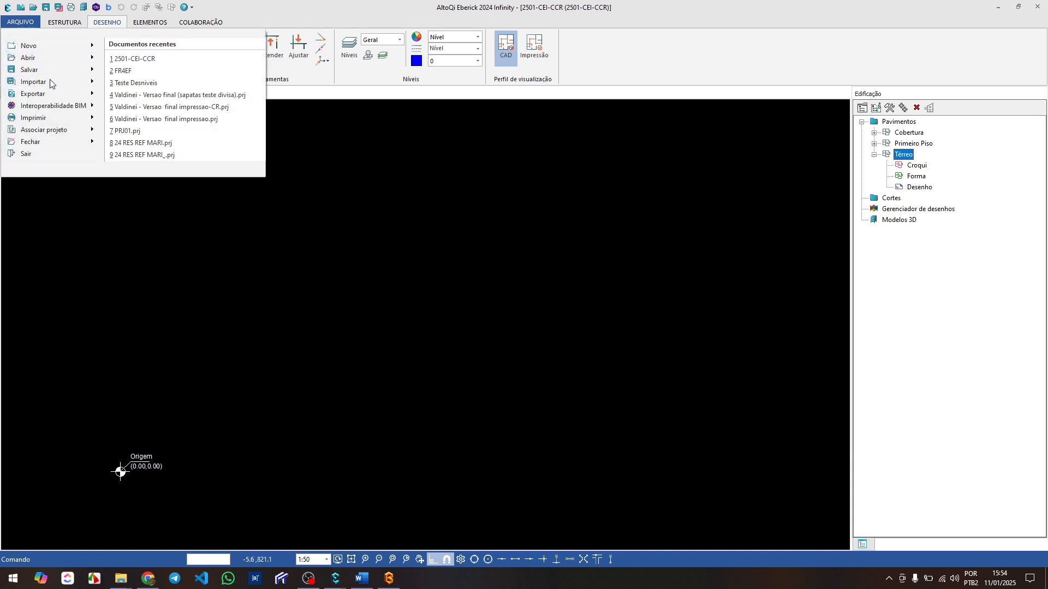
pyautogui.moveTo(50, 83)
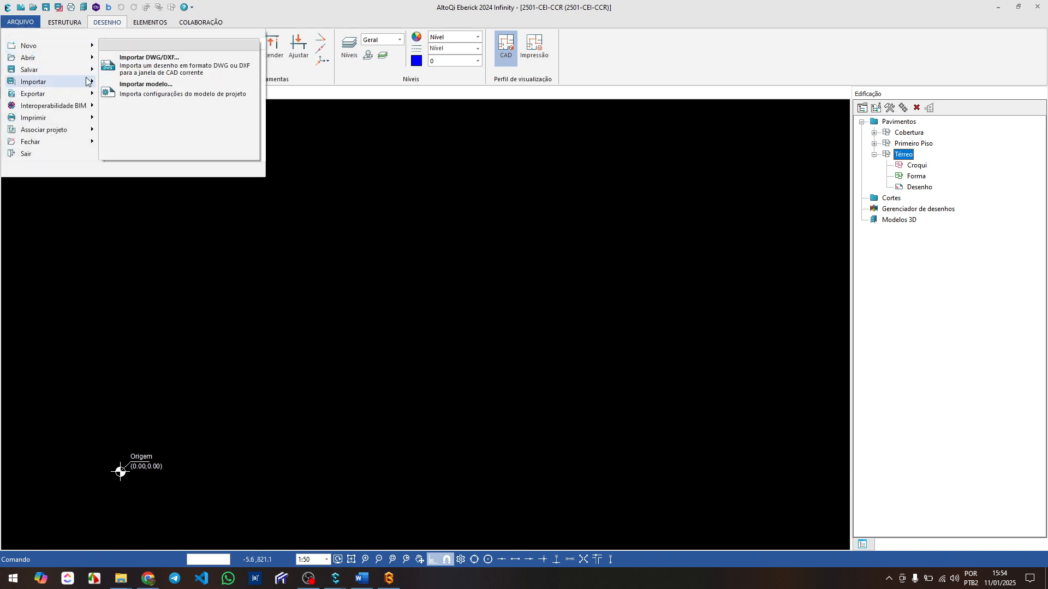
pyautogui.click(165, 66)
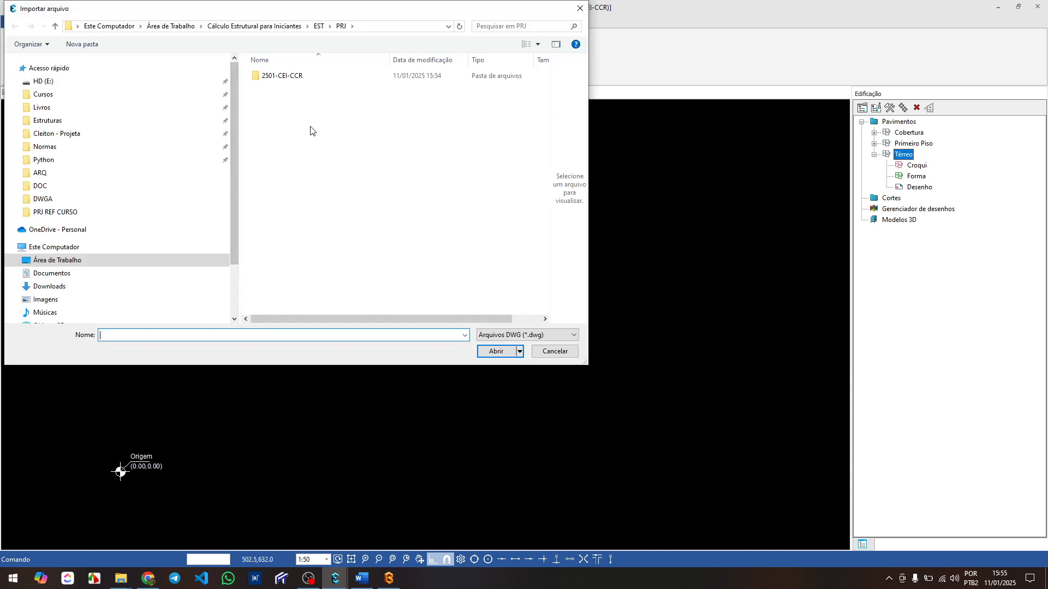
pyautogui.click(281, 81)
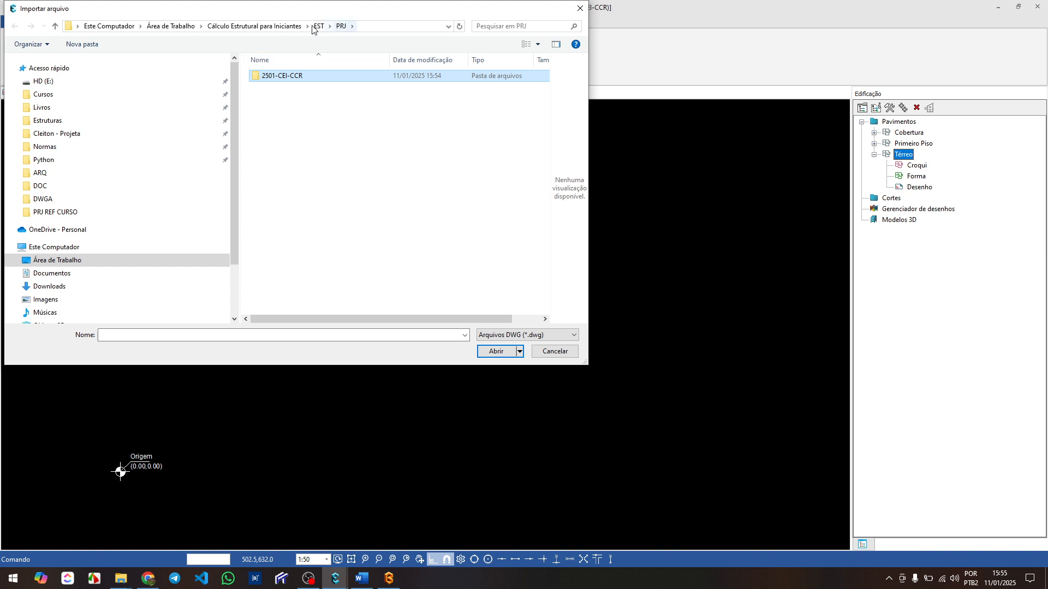
pyautogui.click(281, 26)
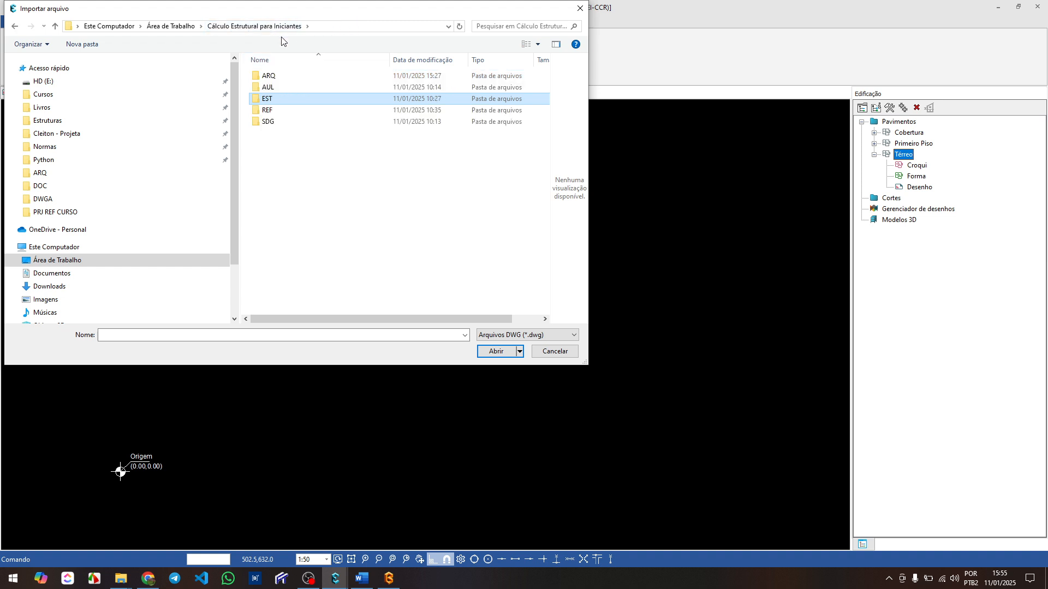
pyautogui.doubleClick(278, 99)
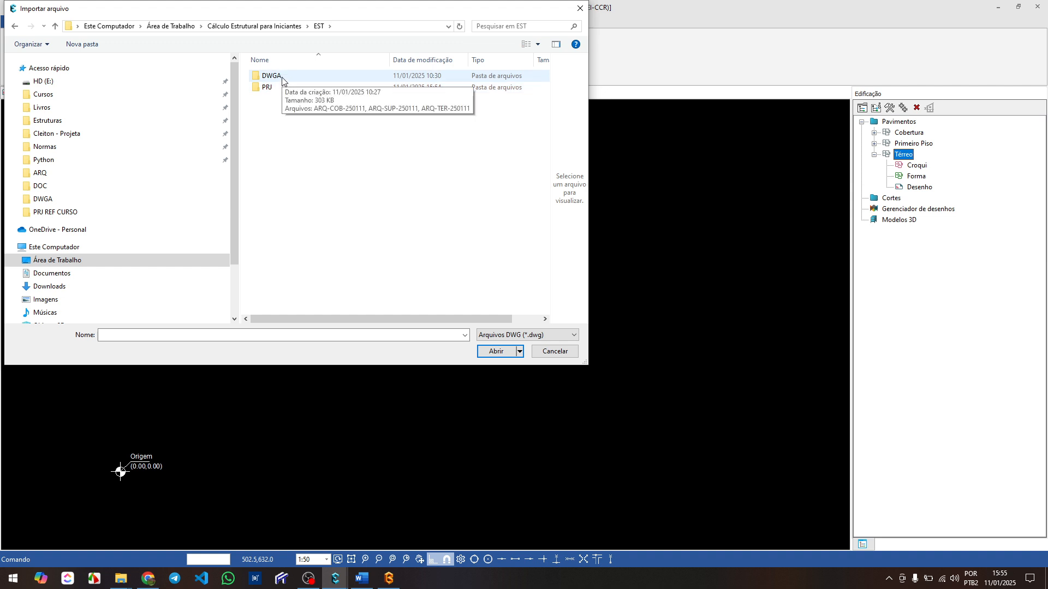
pyautogui.doubleClick(273, 76)
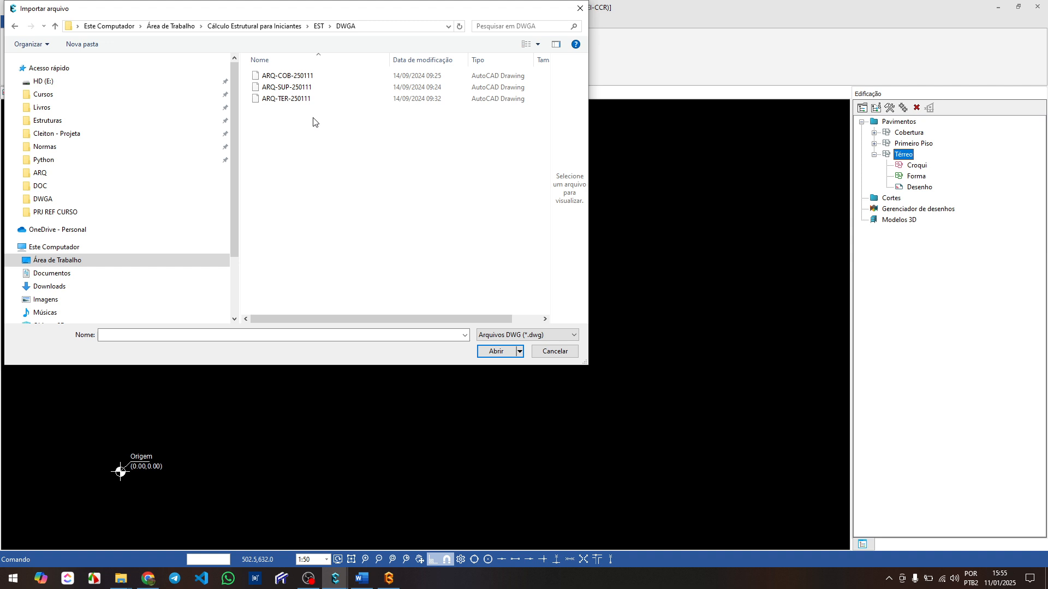
pyautogui.click(280, 99)
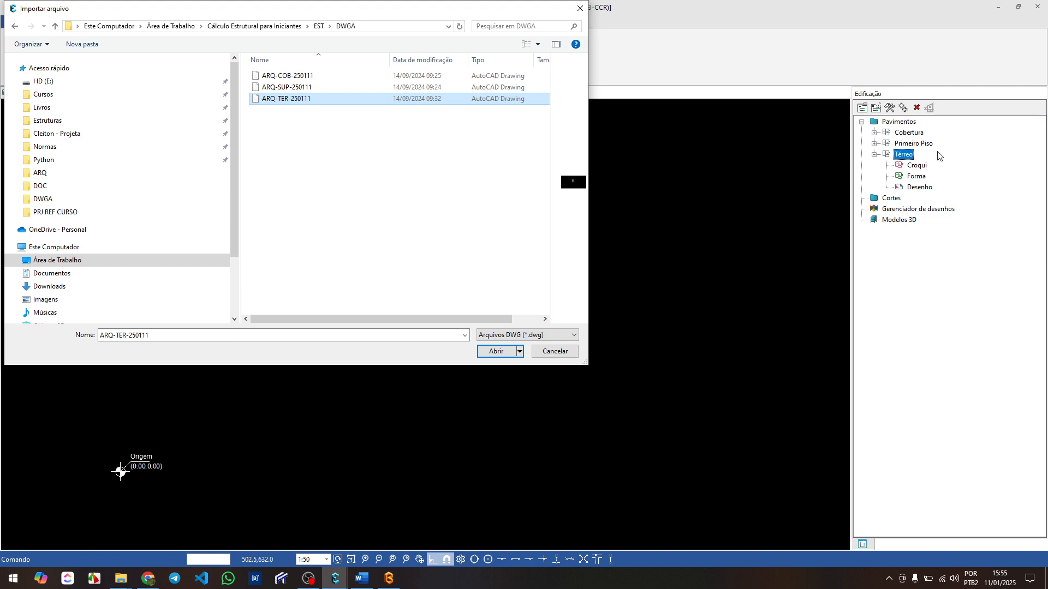
pyautogui.click(503, 351)
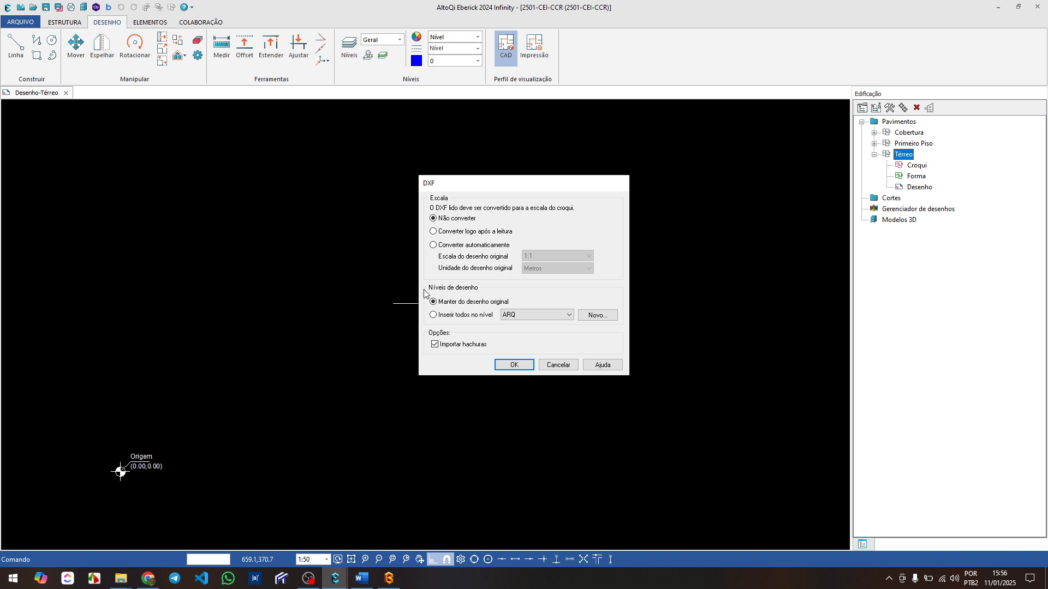
# - Import the Térreo plan without scale conversion, inserting all elements on the ARQ level with hatches included
pyautogui.moveTo(440, 186); pyautogui.dragTo(281, 147)
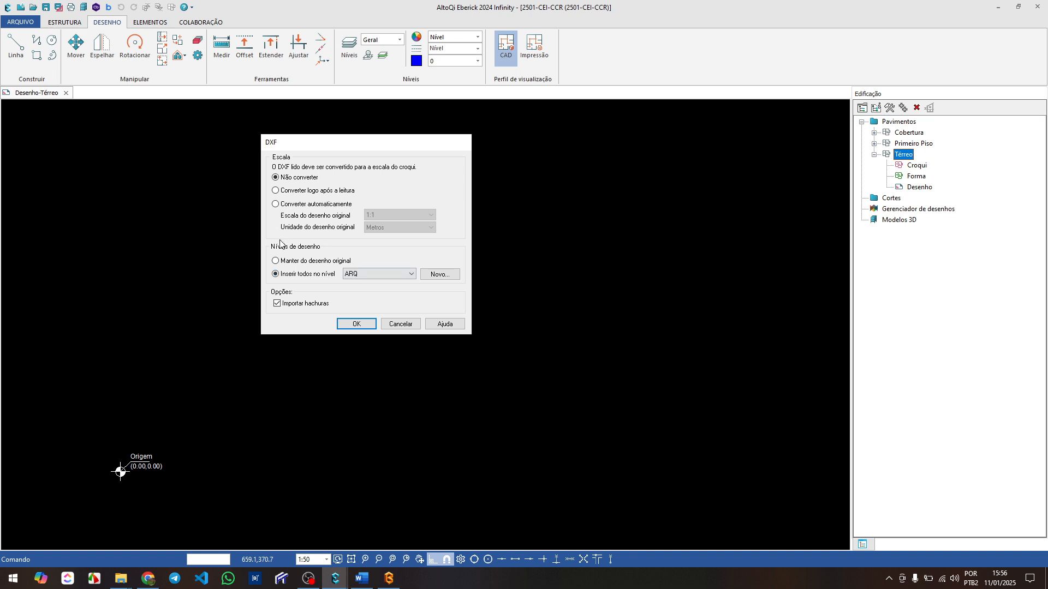
pyautogui.click(378, 274)
pyautogui.click(378, 275)
pyautogui.click(357, 323)
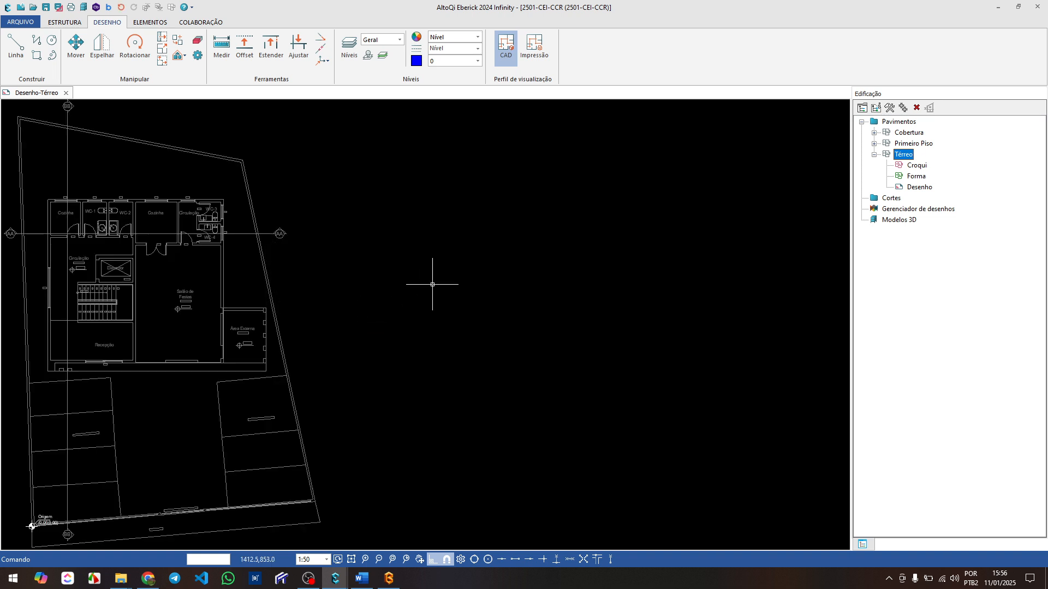
# - Examine the imported Térreo plan as a whole and check its lot corner against the drawing origin
pyautogui.scroll(-3, 432, 284)
pyautogui.moveTo(368, 299); pyautogui.dragTo(425, 311, button='middle')
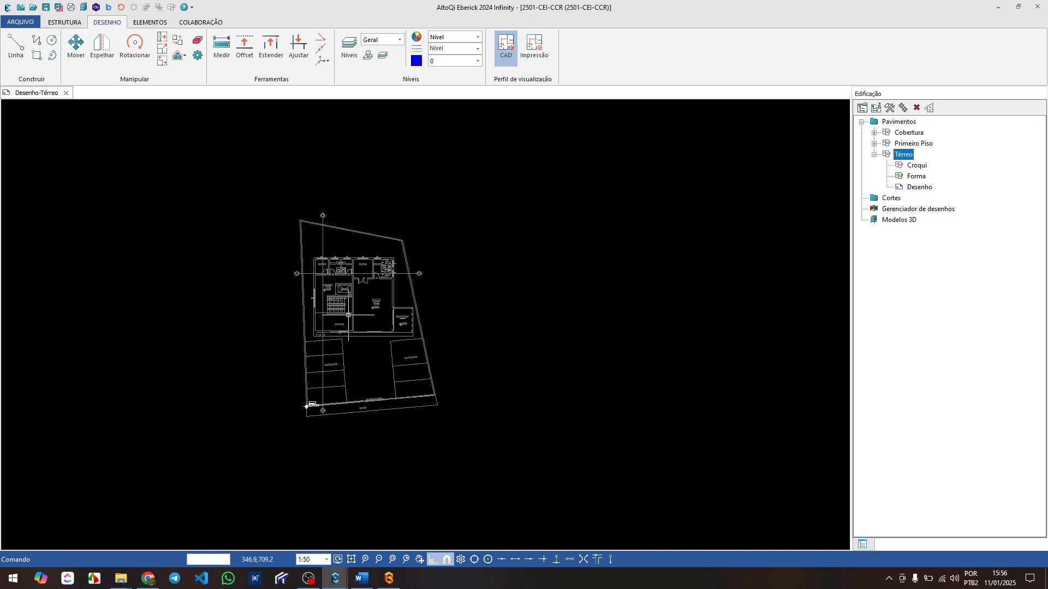
pyautogui.scroll(3, 348, 315)
pyautogui.scroll(-2, 339, 307)
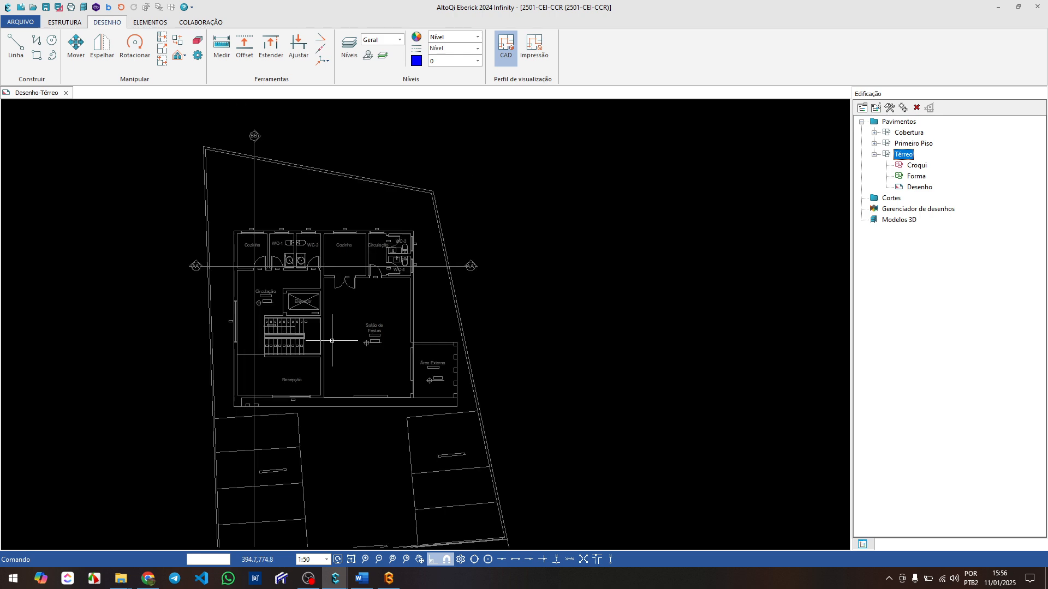
pyautogui.moveTo(345, 353); pyautogui.dragTo(342, 302, button='middle')
pyautogui.scroll(-2, 339, 302)
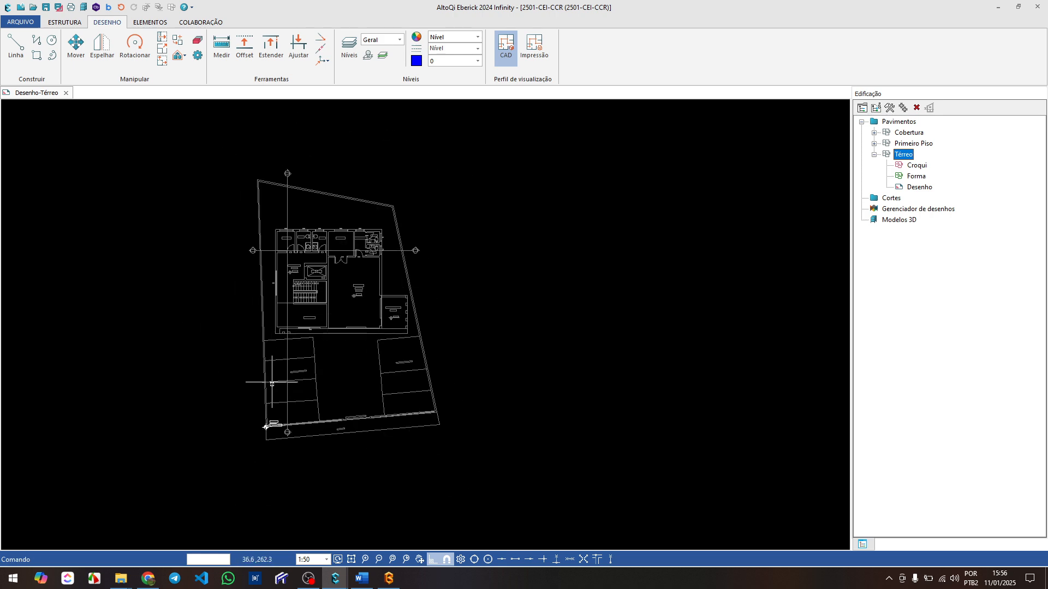
pyautogui.scroll(10, 256, 410)
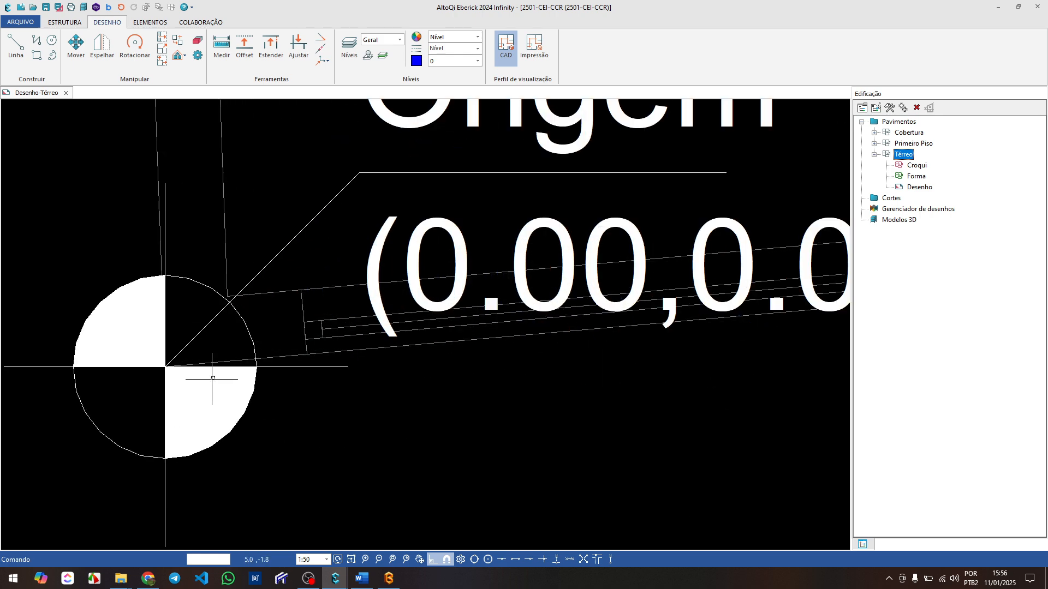
pyautogui.scroll(-5, 185, 349)
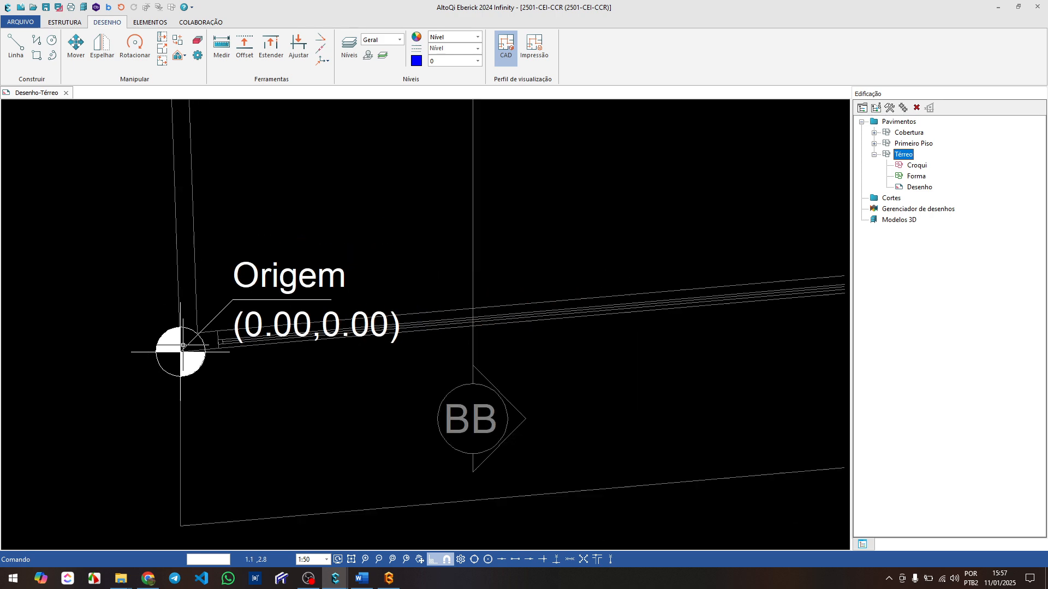
pyautogui.scroll(-8, 184, 345)
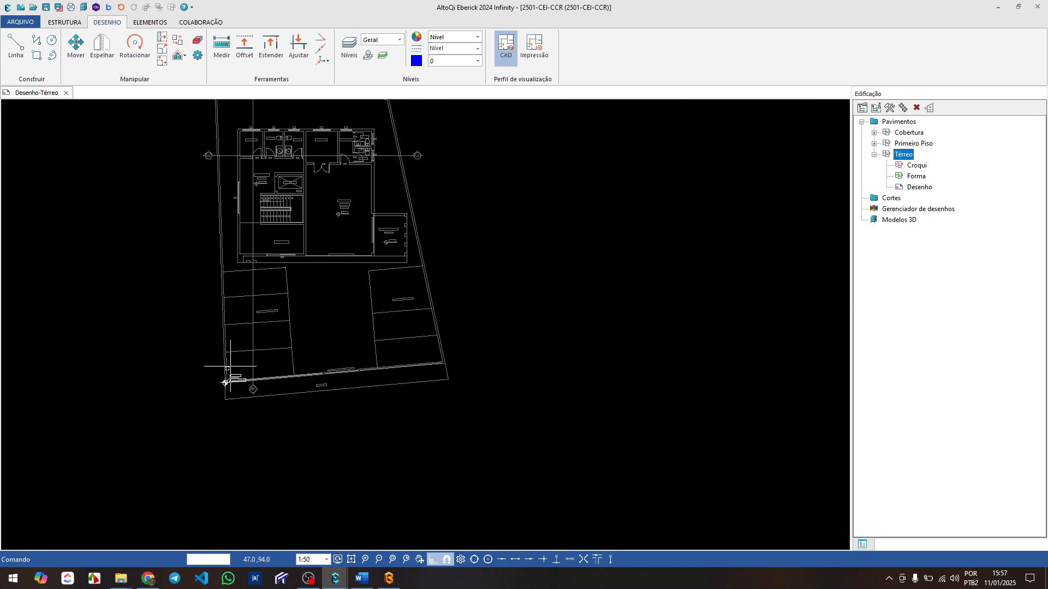
pyautogui.scroll(8, 229, 371)
pyautogui.scroll(2, 229, 371)
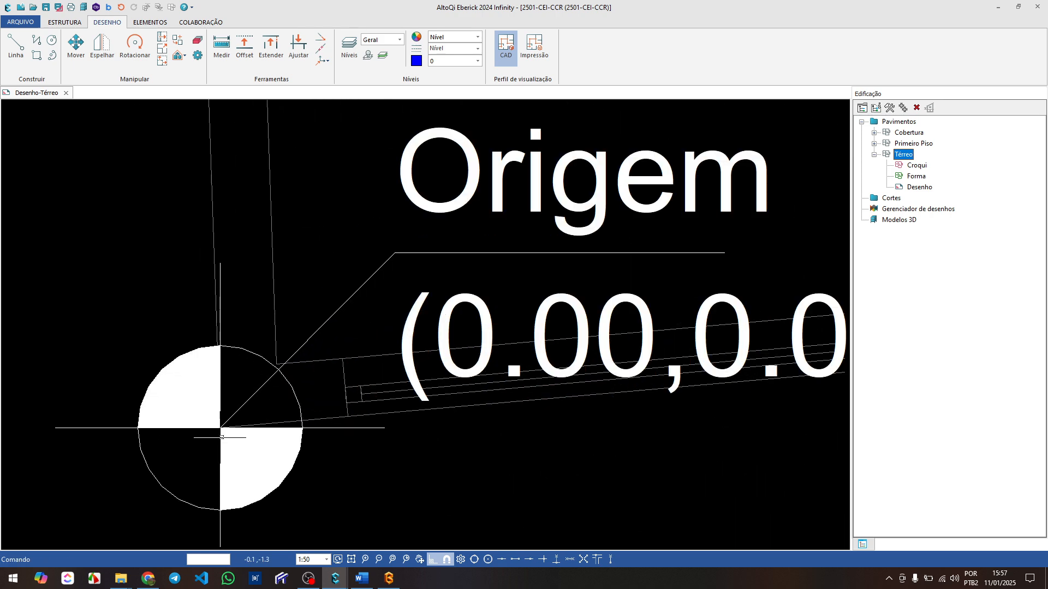
pyautogui.scroll(-3, 228, 413)
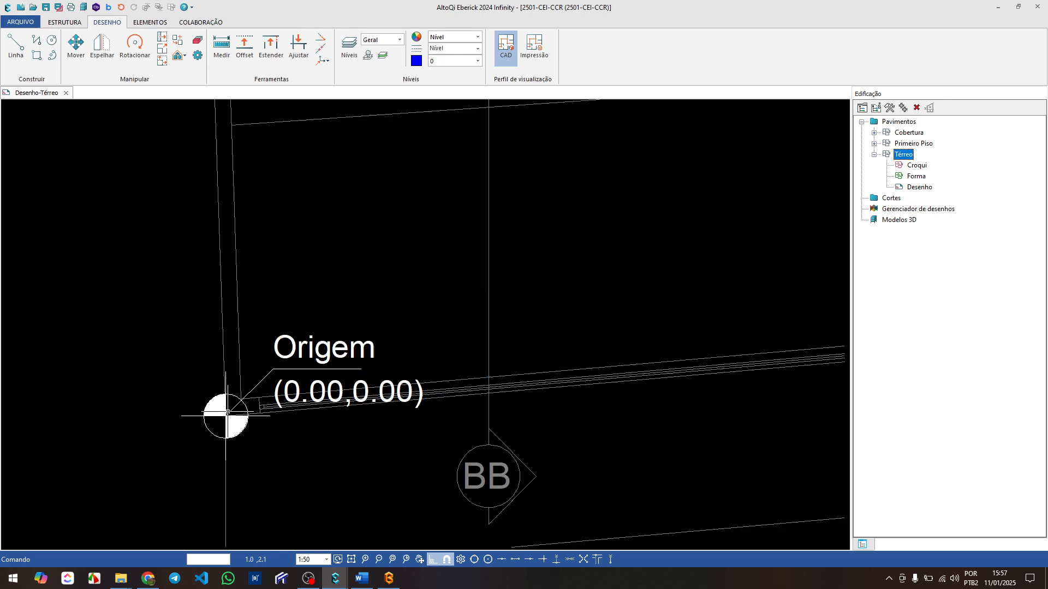
pyautogui.scroll(-8, 227, 413)
# - Inspect the front of the lot, including the parking spaces, sliding gate and sidewalk beside the origin
pyautogui.moveTo(299, 348); pyautogui.dragTo(256, 364, button='middle')
pyautogui.moveTo(312, 385); pyautogui.dragTo(314, 390, button='middle')
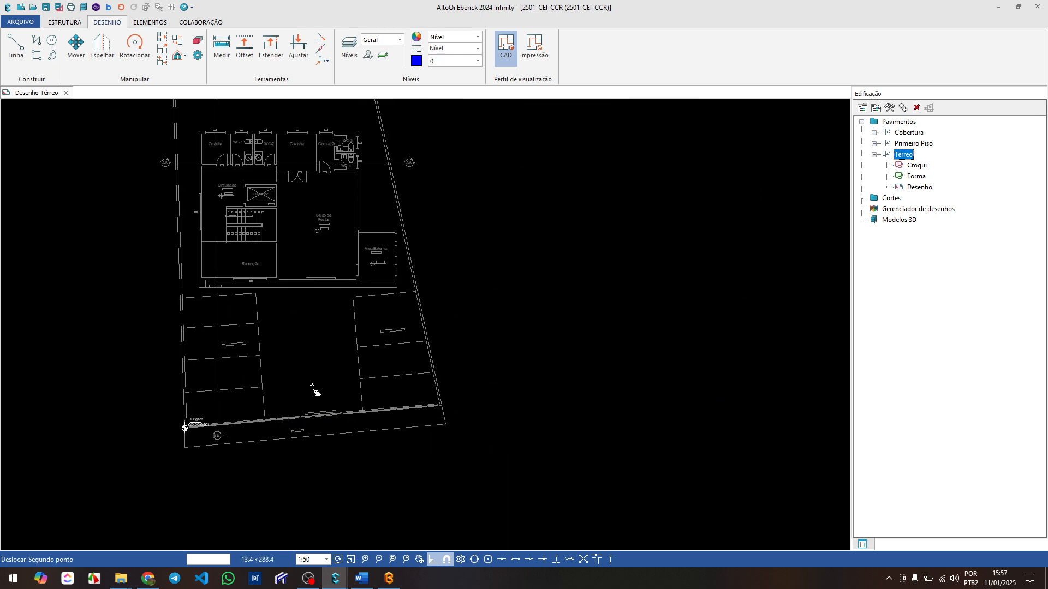
pyautogui.scroll(-2, 308, 388)
pyautogui.scroll(4, 261, 446)
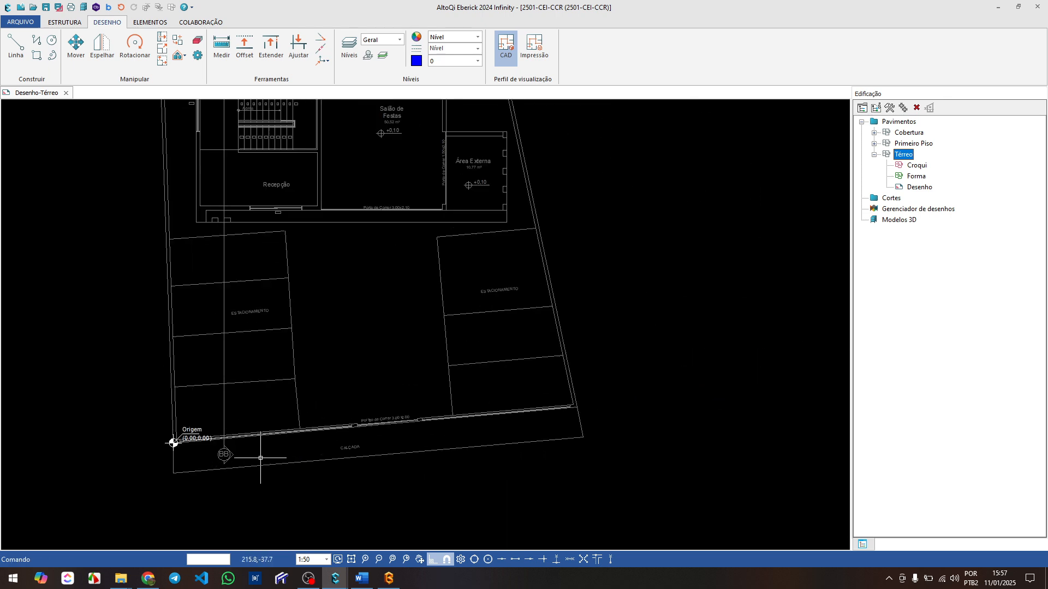
pyautogui.moveTo(273, 402); pyautogui.dragTo(309, 406, button='middle')
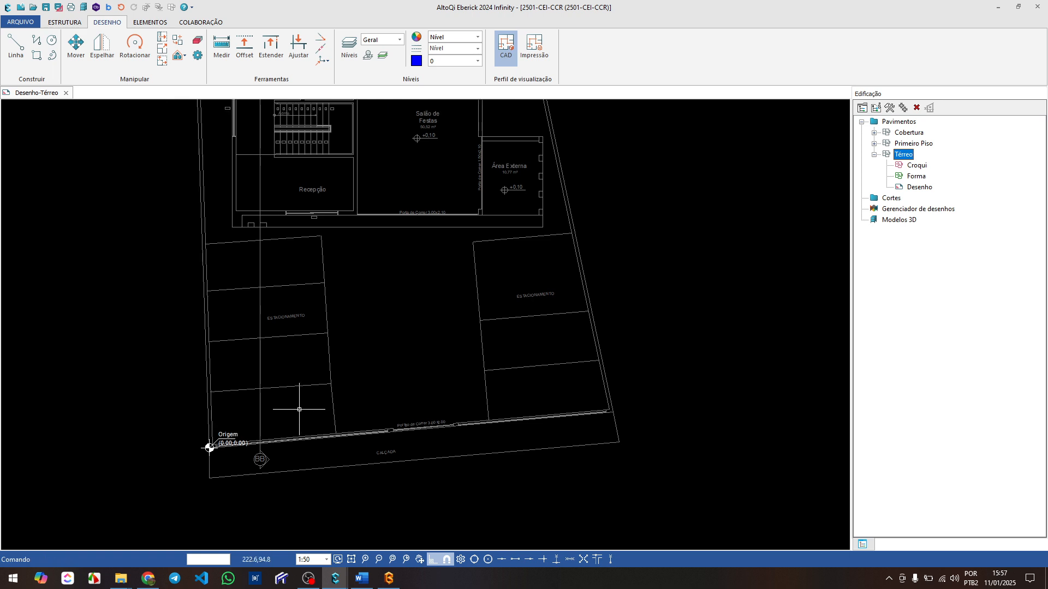
pyautogui.scroll(4, 244, 461)
pyautogui.scroll(-2, 227, 448)
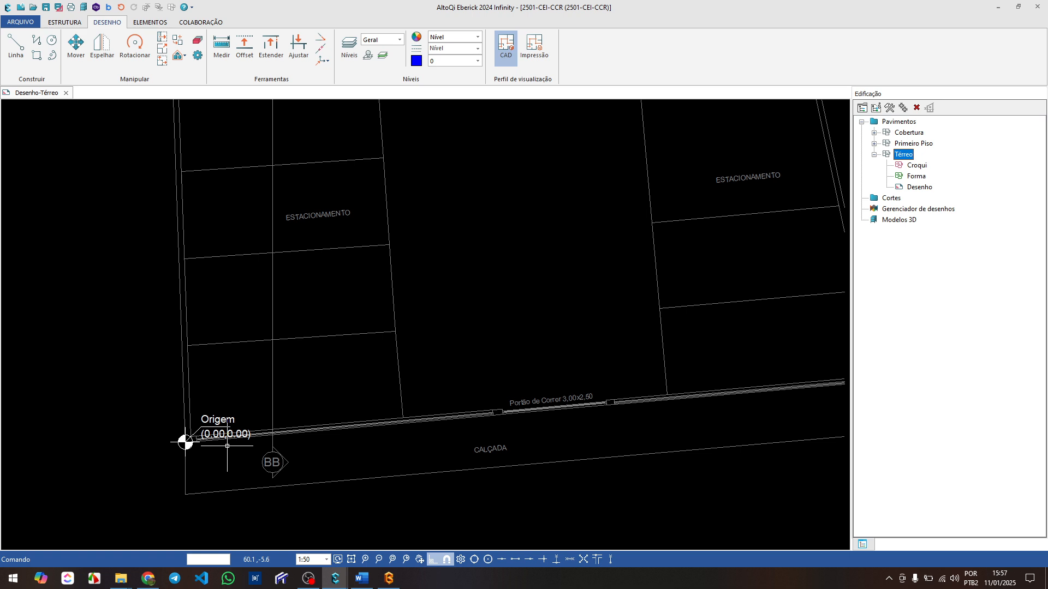
pyautogui.scroll(-7, 227, 446)
pyautogui.scroll(3, 221, 418)
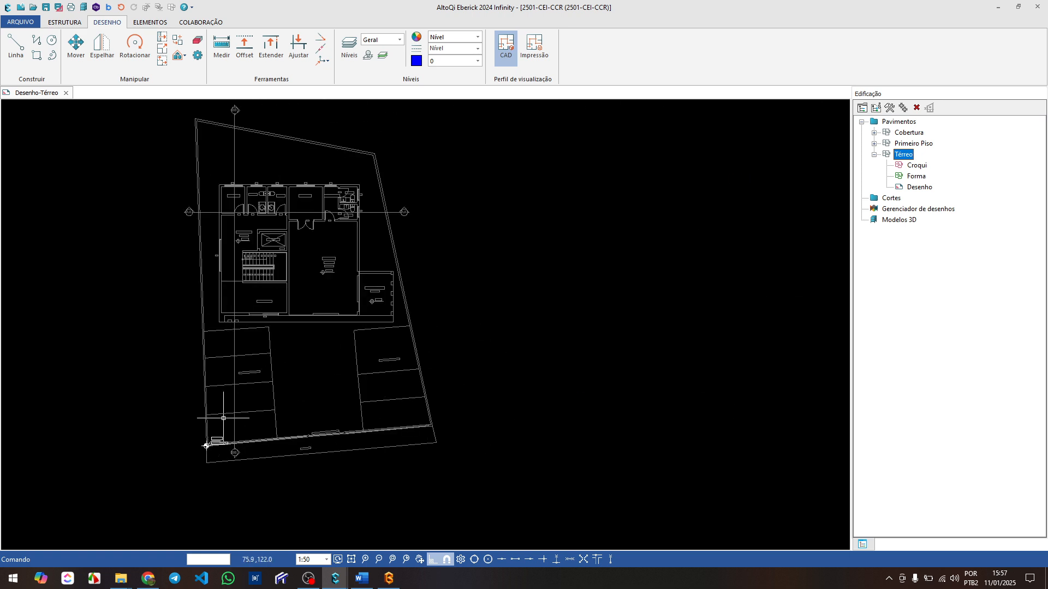
pyautogui.scroll(-1, 223, 418)
pyautogui.moveTo(244, 373)
pyautogui.mouseDown(button='middle')
pyautogui.moveTo(235, 383)
pyautogui.moveTo(209, 364)
pyautogui.mouseUp(button='middle')
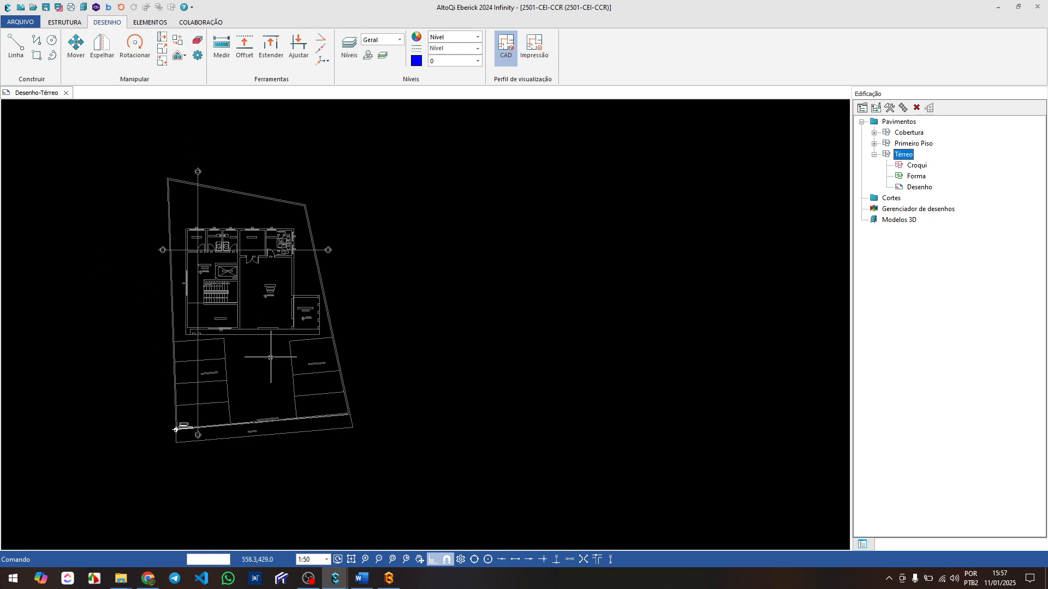
# - Review the ground-floor building layout, its rooms and its position within the lot relative to the origin
pyautogui.scroll(3, 209, 348)
pyautogui.scroll(-3, 416, 346)
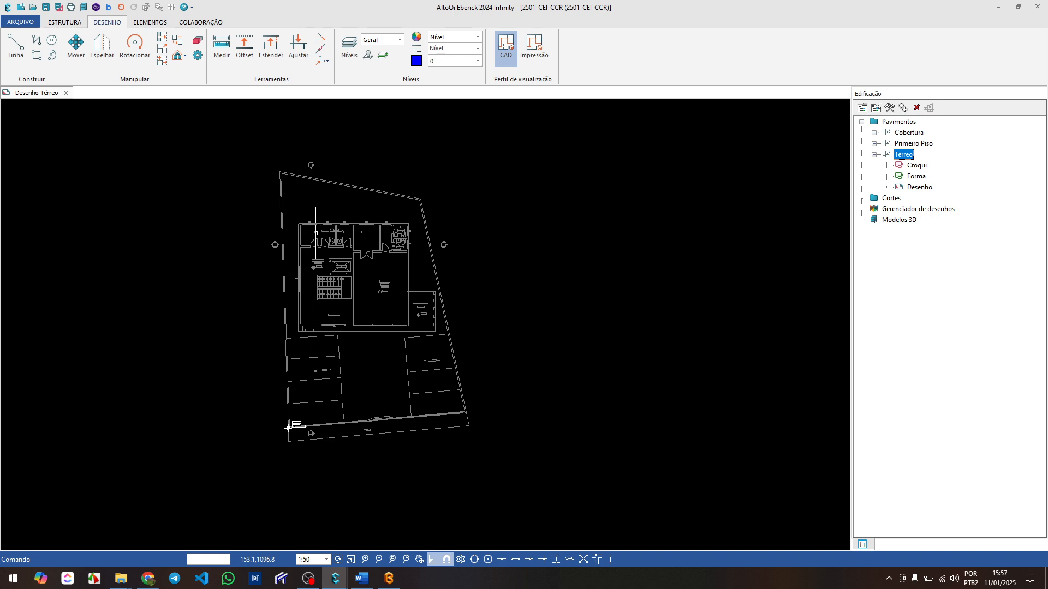
pyautogui.scroll(5, 316, 334)
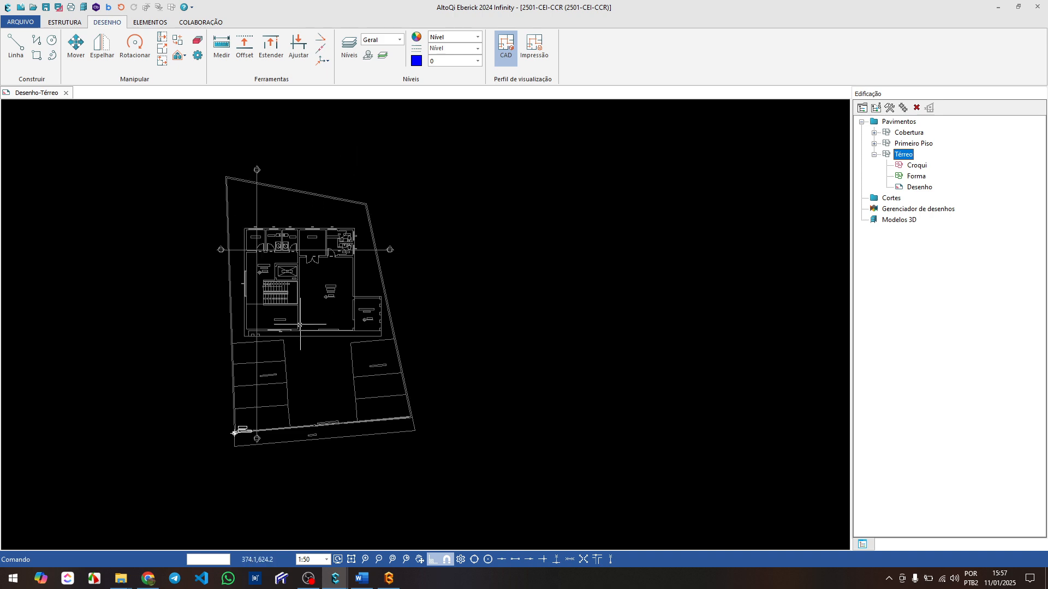
pyautogui.scroll(-1, 284, 348)
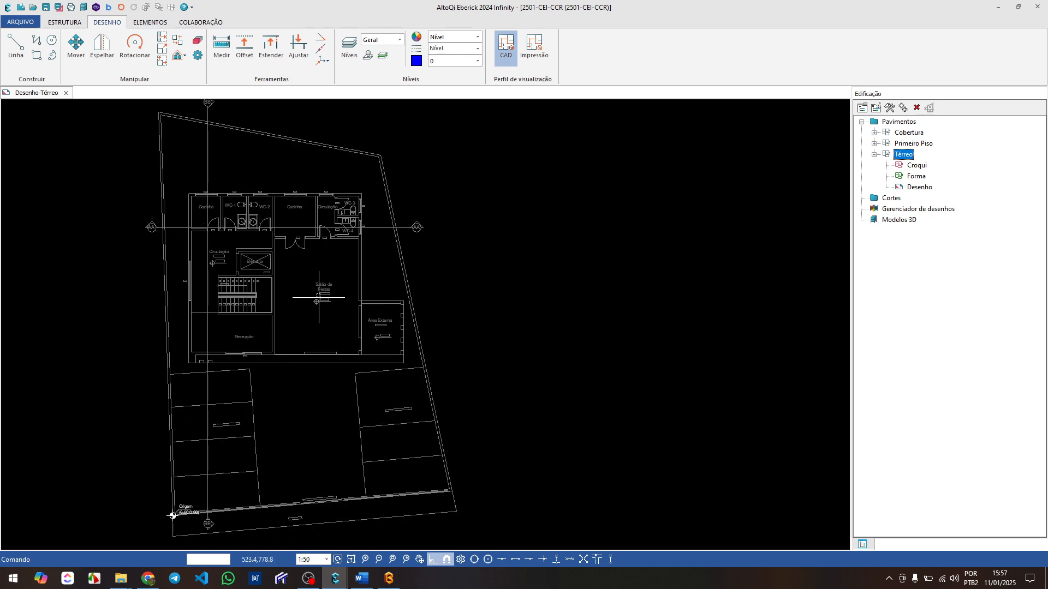
pyautogui.scroll(3, 327, 221)
pyautogui.scroll(-2, 329, 217)
pyautogui.scroll(-3, 329, 218)
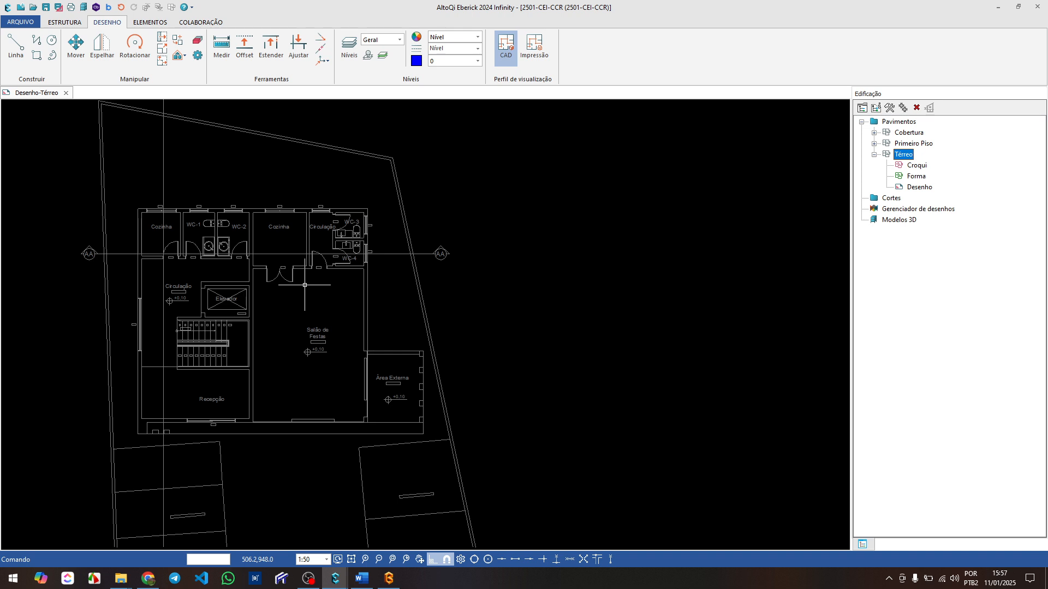
pyautogui.middleClick(290, 314)
pyautogui.scroll(-2, 341, 326)
pyautogui.moveTo(347, 325); pyautogui.dragTo(306, 326, button='middle')
pyautogui.scroll(3, 307, 325)
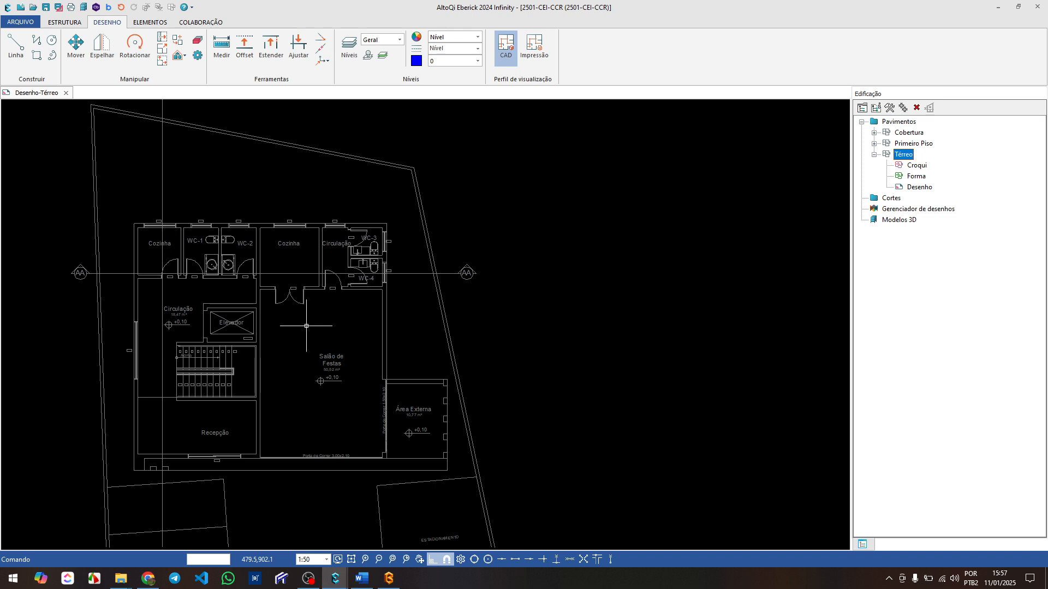
pyautogui.scroll(-3, 316, 325)
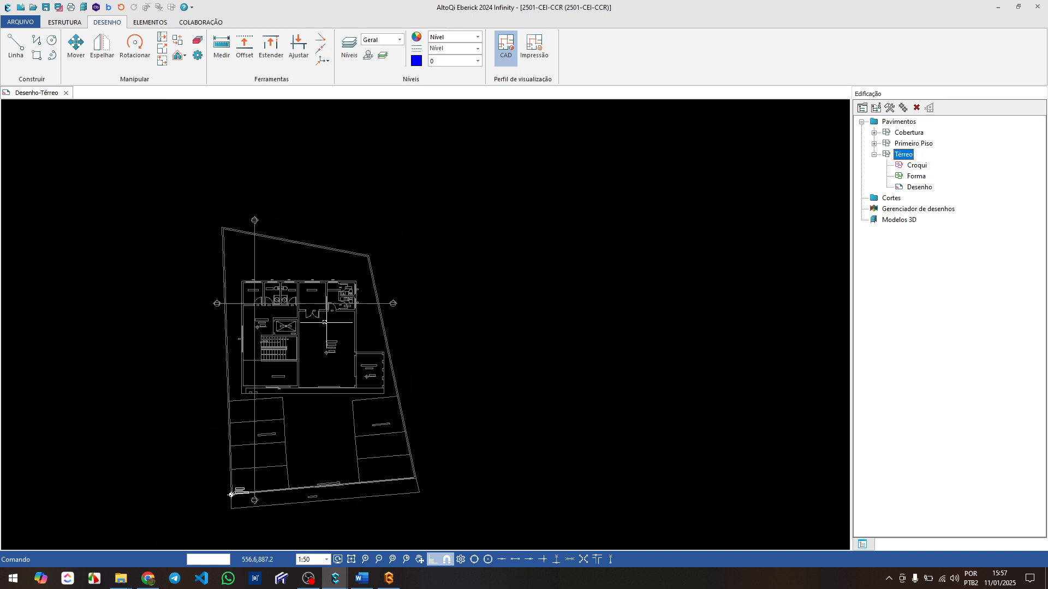
pyautogui.scroll(3, 300, 372)
pyautogui.middleClick(266, 511)
pyautogui.click(259, 438)
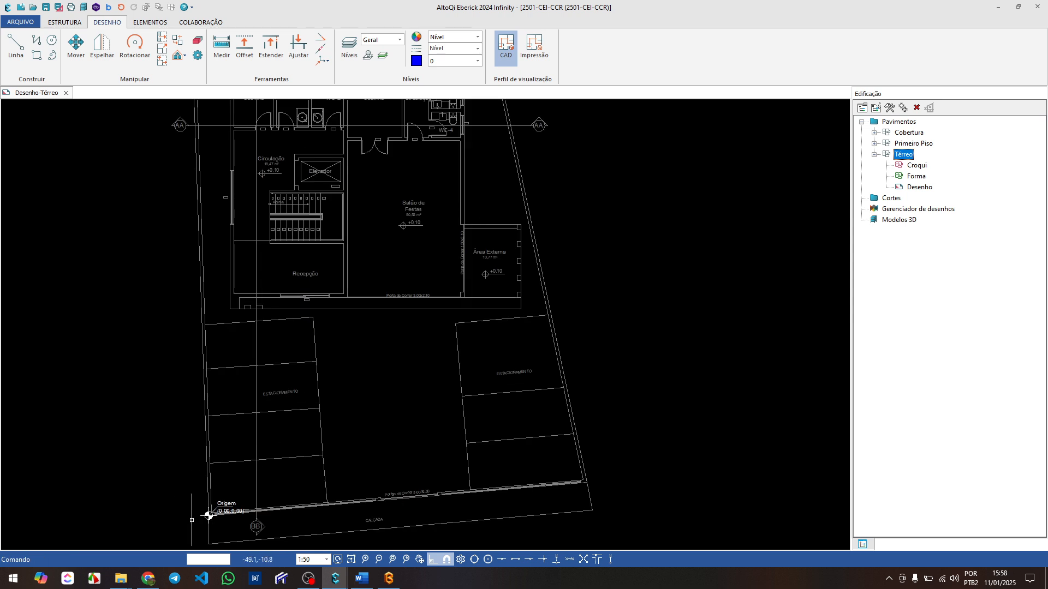
pyautogui.scroll(-2, 267, 306)
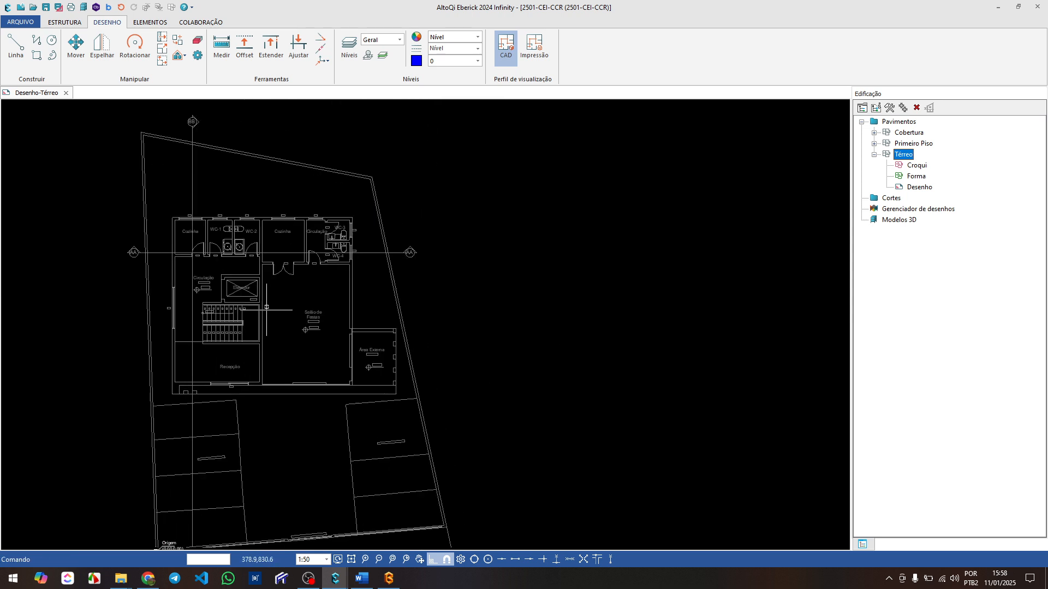
pyautogui.scroll(-3, 268, 306)
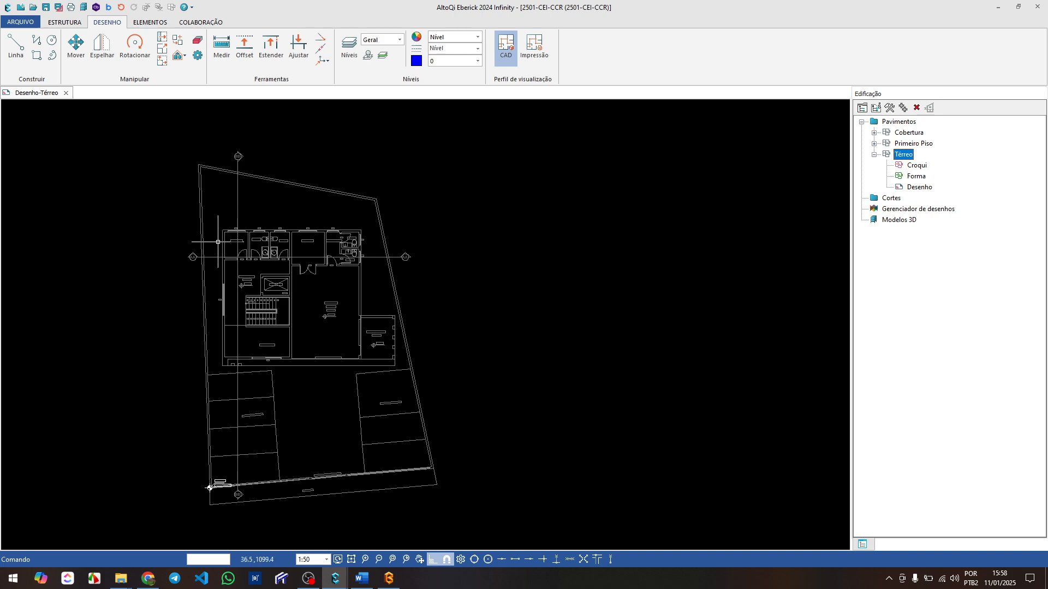
# - Examine the outer wall beside window J02 of the corner Cozinha in the imported Térreo plan
pyautogui.scroll(6, 221, 227)
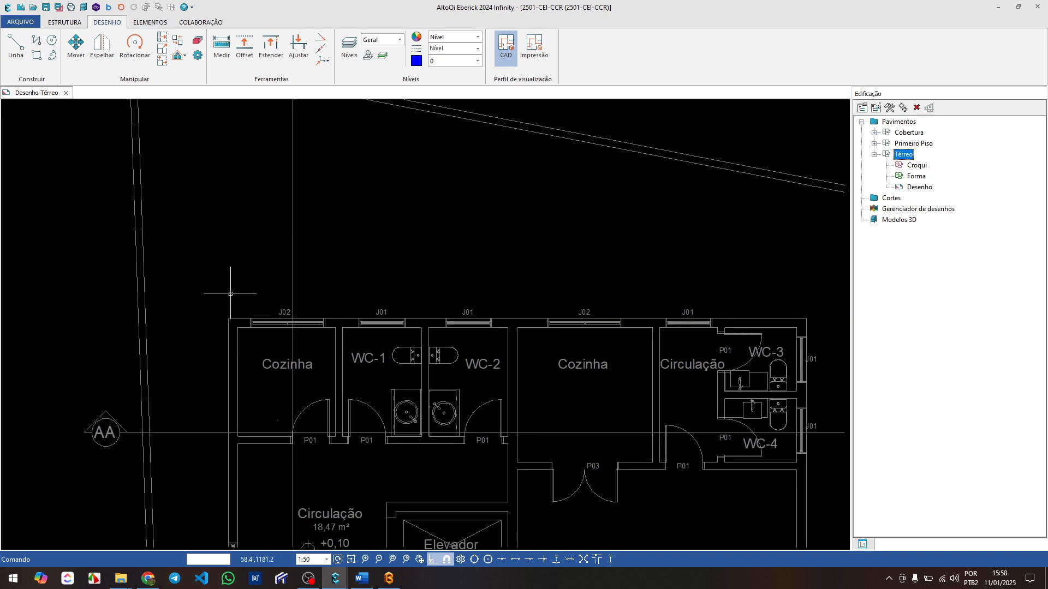
pyautogui.scroll(3, 231, 335)
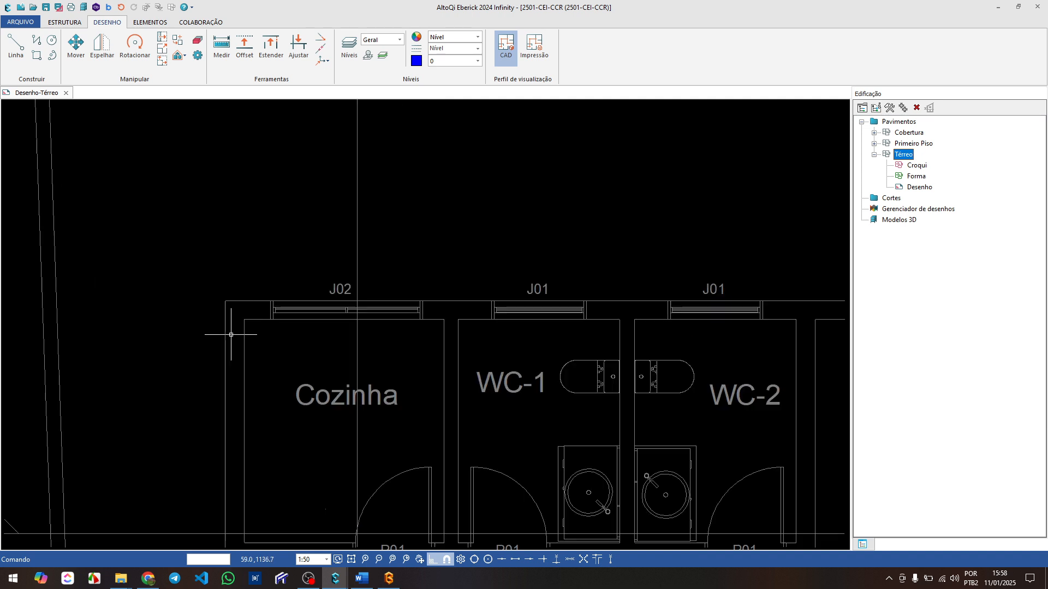
pyautogui.scroll(2, 231, 335)
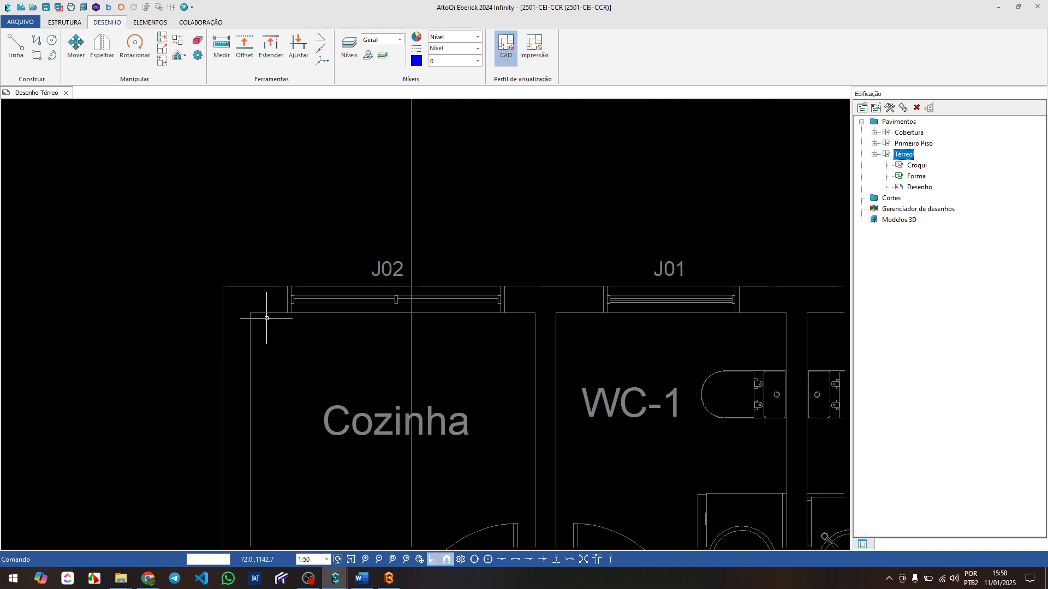
pyautogui.scroll(2, 266, 317)
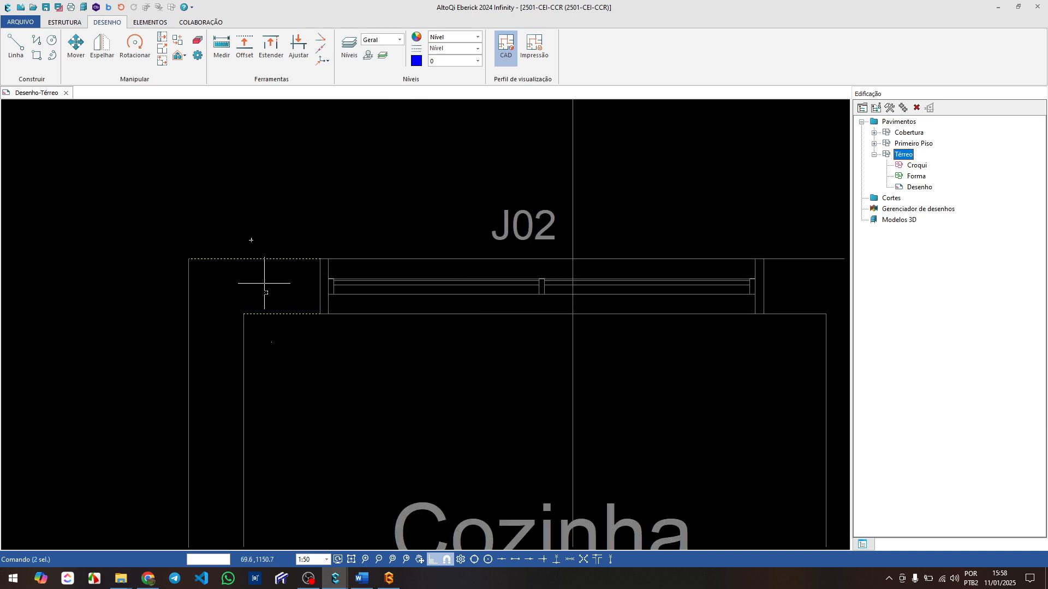
pyautogui.scroll(-2, 263, 315)
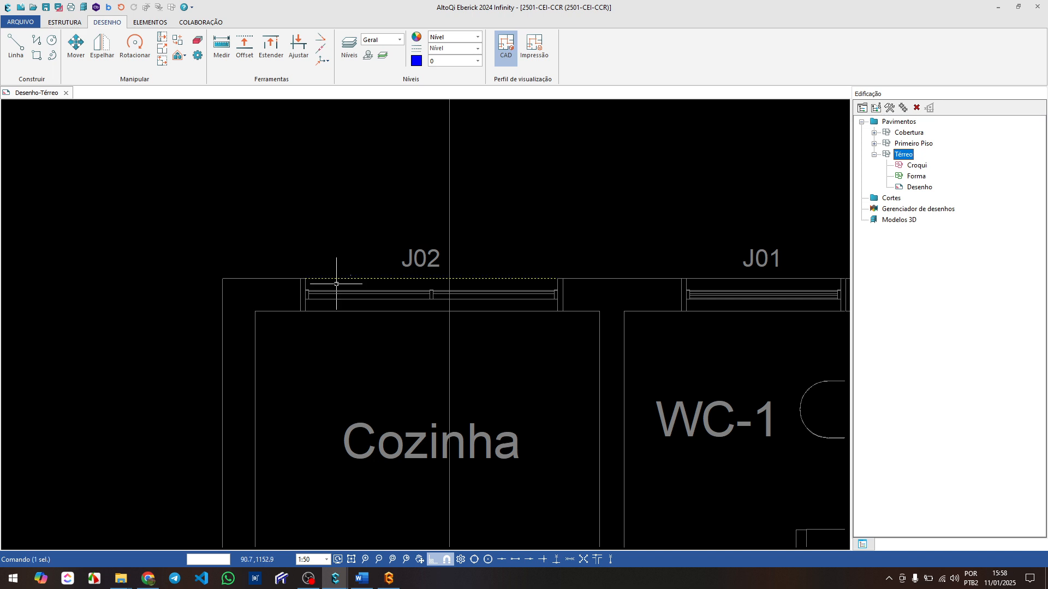
pyautogui.scroll(-2, 330, 278)
pyautogui.moveTo(344, 268); pyautogui.dragTo(281, 246, button='middle')
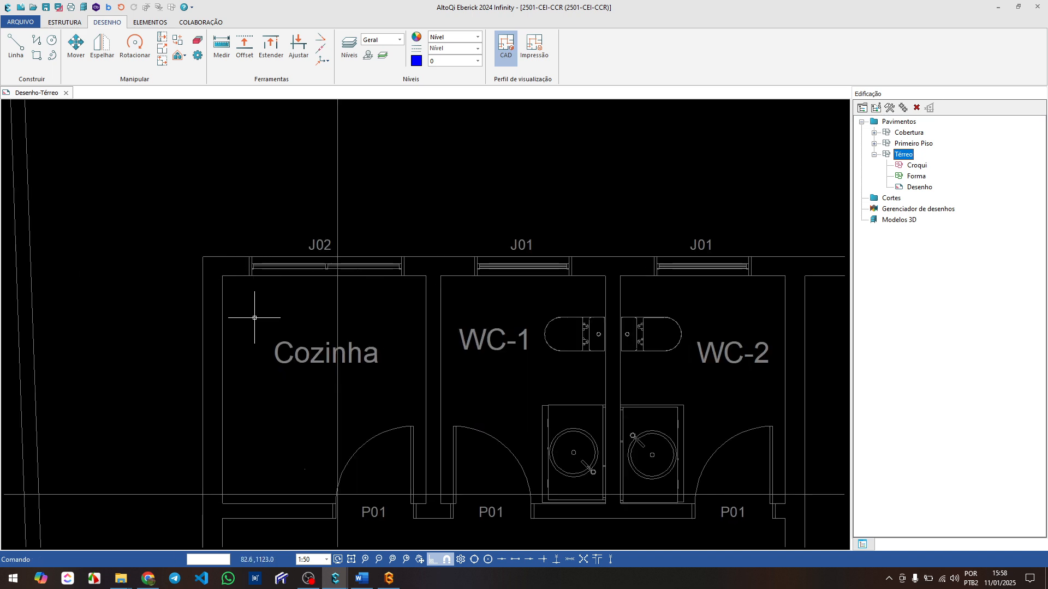
# - Switch to AltoQi Builder, check the outer wall thickness dimension at the corner Cozinha in the TÉRREO plan, and return to Eberick
pyautogui.click(388, 578)
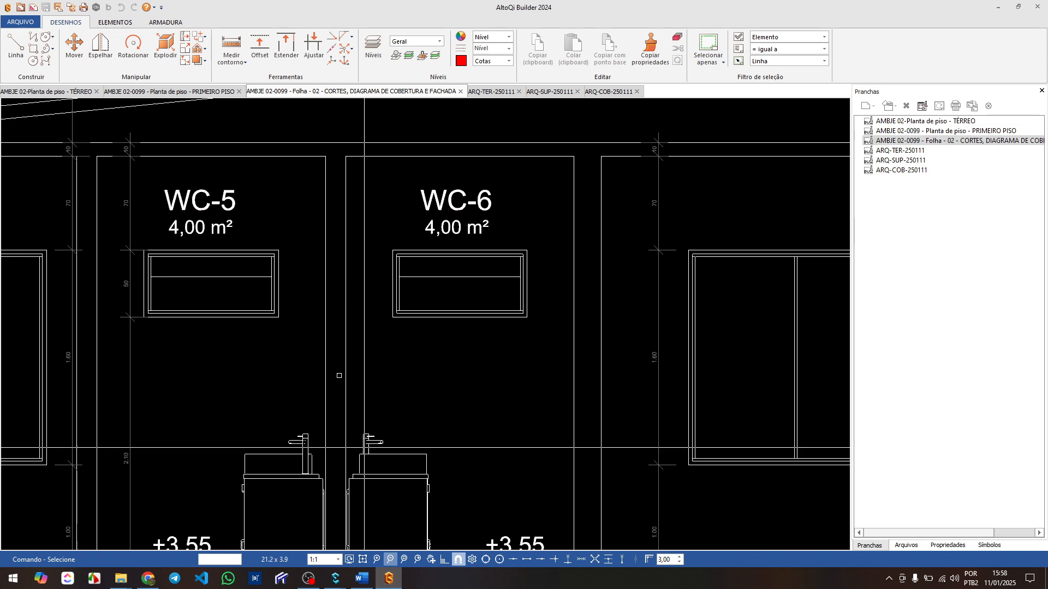
pyautogui.scroll(-3, 404, 251)
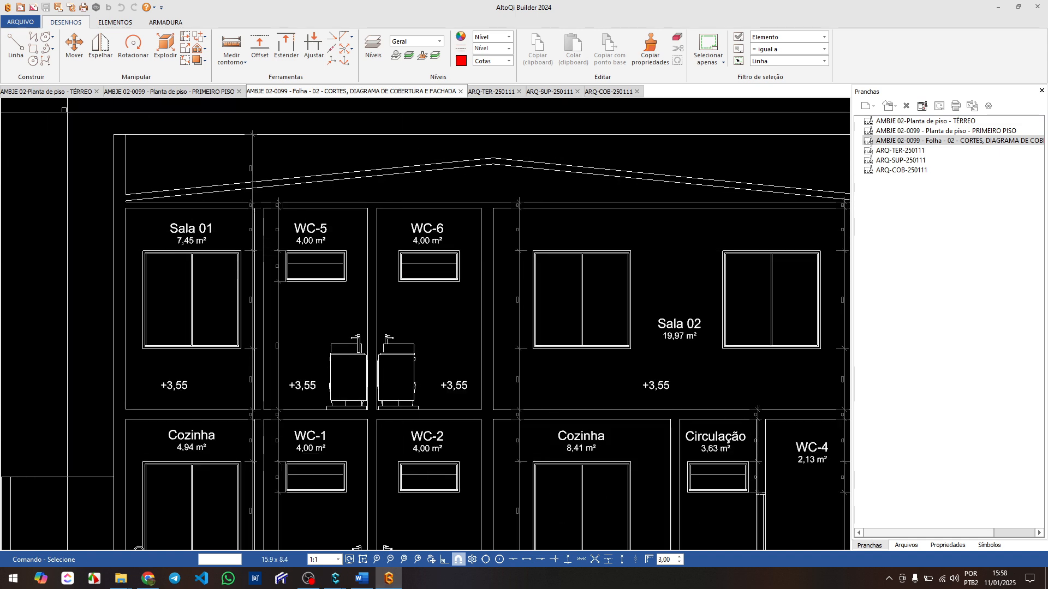
pyautogui.click(64, 91)
pyautogui.scroll(2, 120, 240)
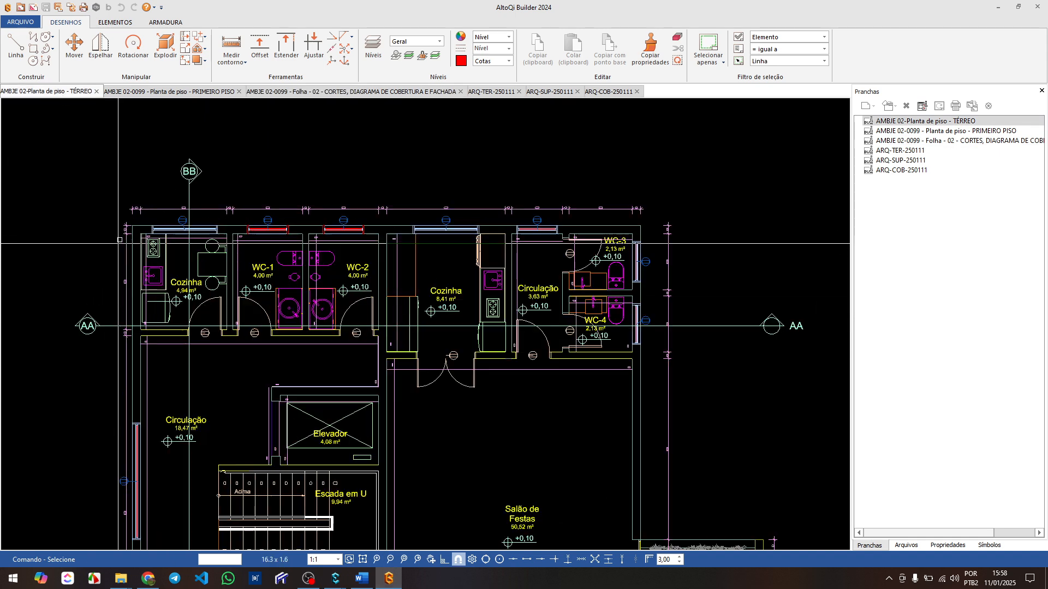
pyautogui.scroll(8, 120, 239)
pyautogui.moveTo(241, 258); pyautogui.dragTo(221, 290, button='middle')
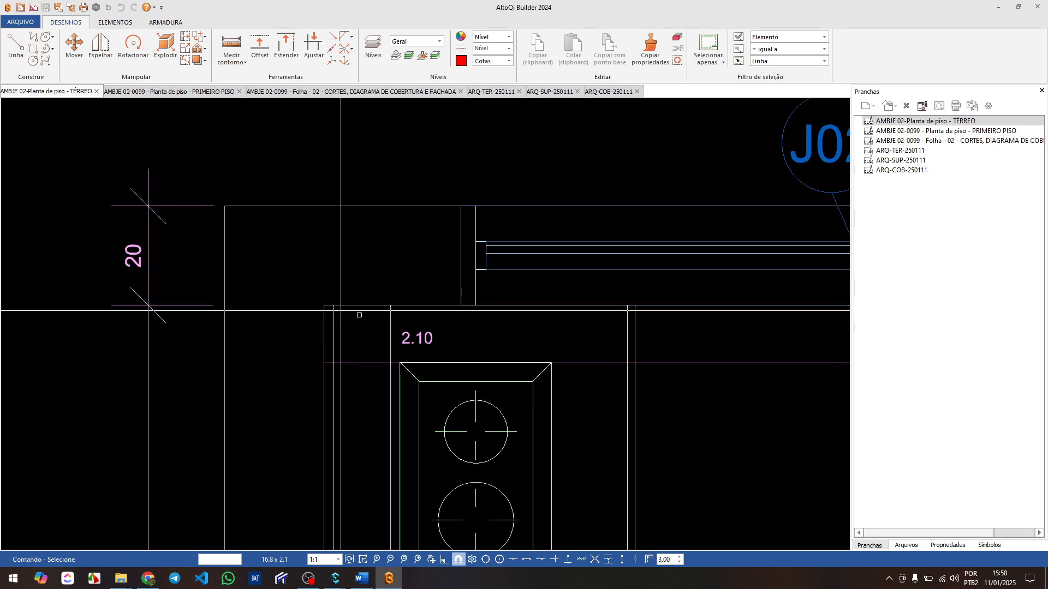
pyautogui.click(362, 305)
pyautogui.moveTo(346, 273); pyautogui.dragTo(325, 193)
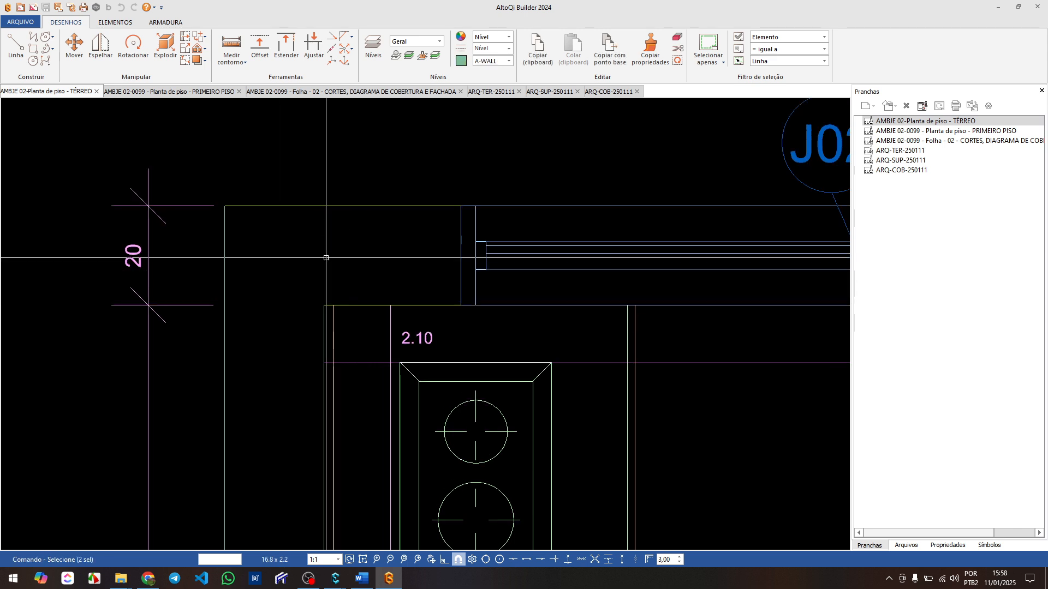
pyautogui.press('Escape')
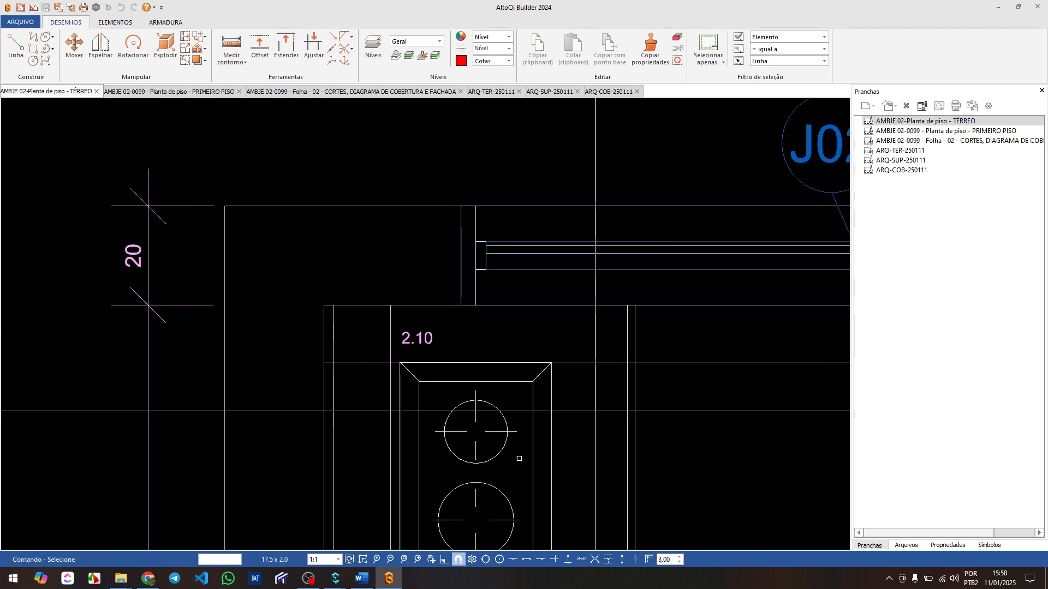
pyautogui.moveTo(335, 578)
pyautogui.click(347, 498)
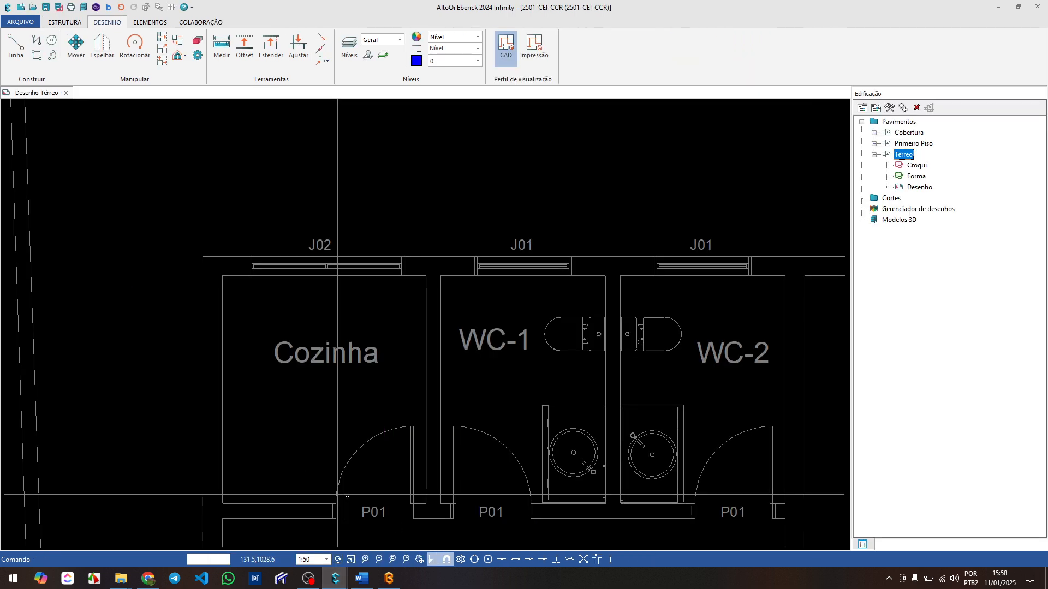
pyautogui.scroll(3, 246, 272)
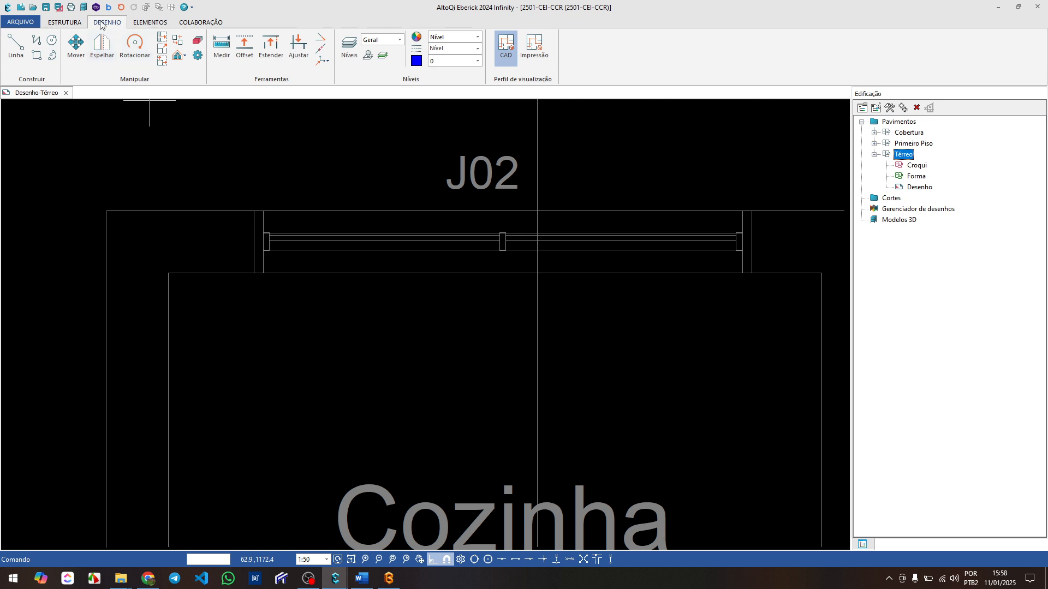
pyautogui.click(163, 52)
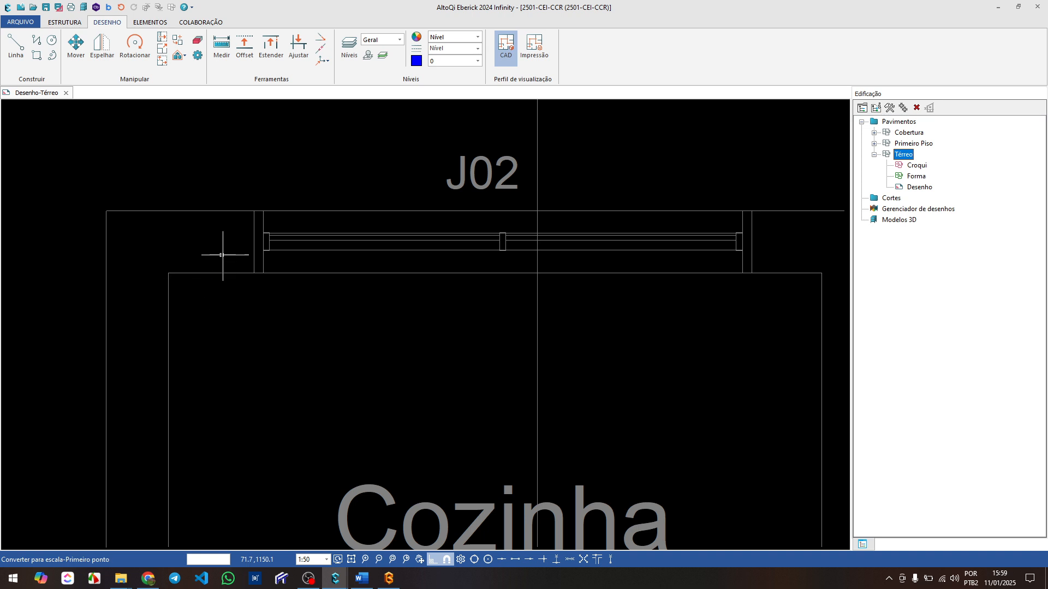
pyautogui.scroll(2, 187, 238)
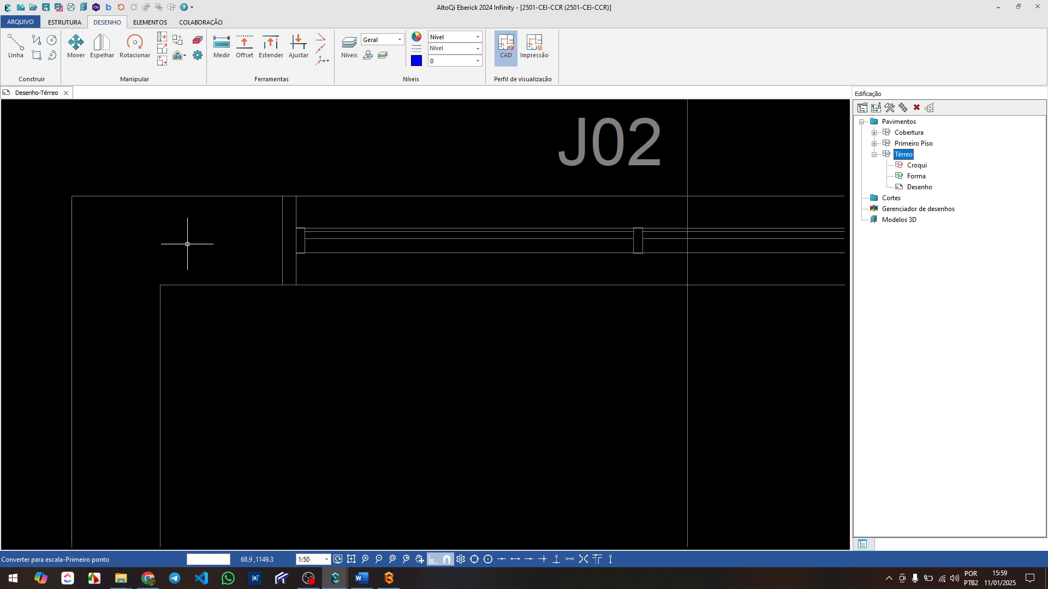
pyautogui.scroll(-3, 187, 244)
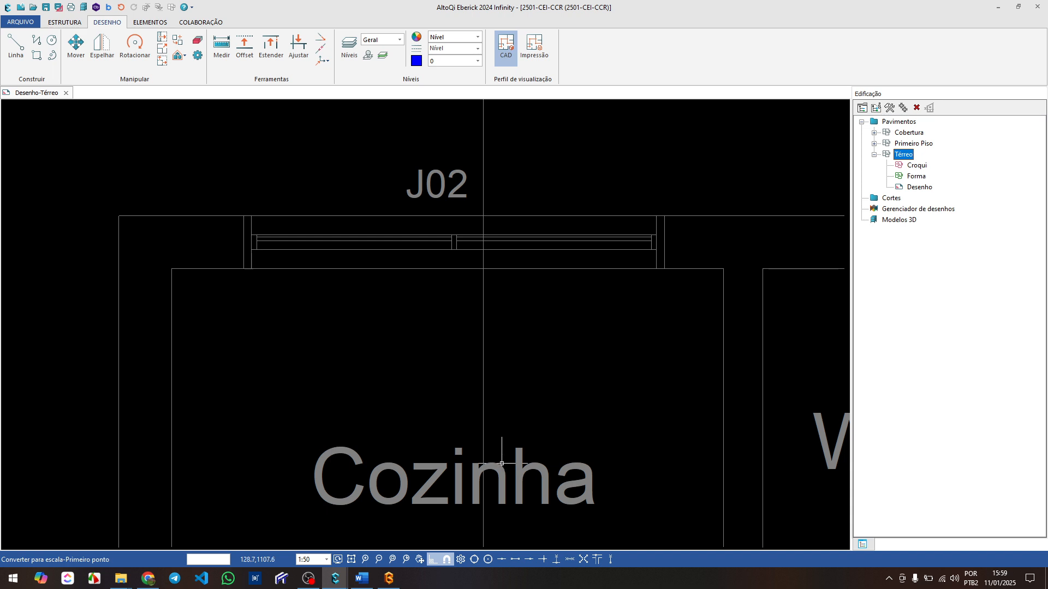
pyautogui.moveTo(505, 462); pyautogui.dragTo(420, 411, button='middle')
pyautogui.scroll(-2, 448, 408)
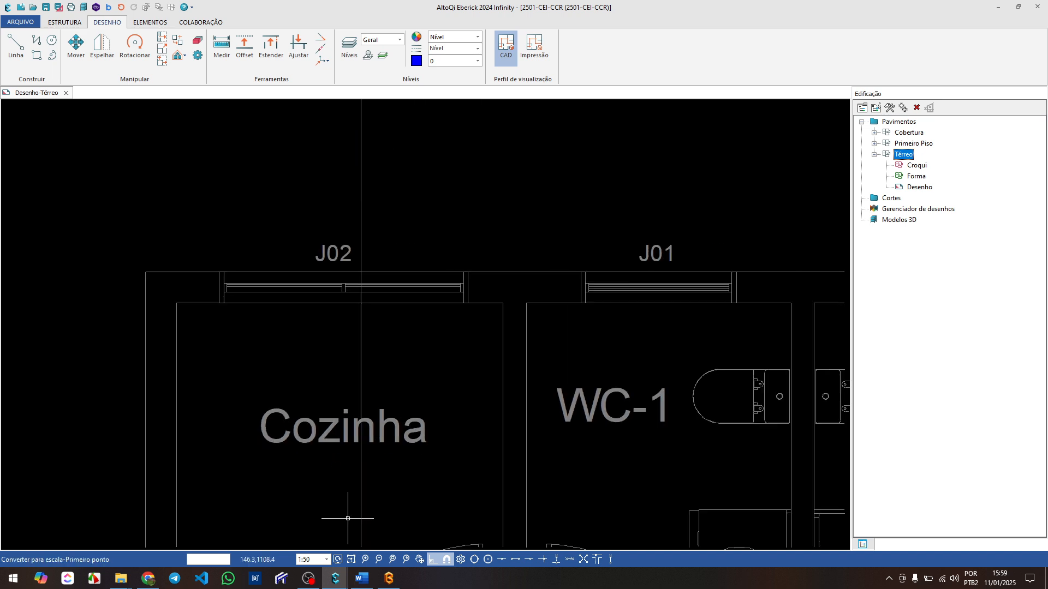
pyautogui.scroll(2, 346, 510)
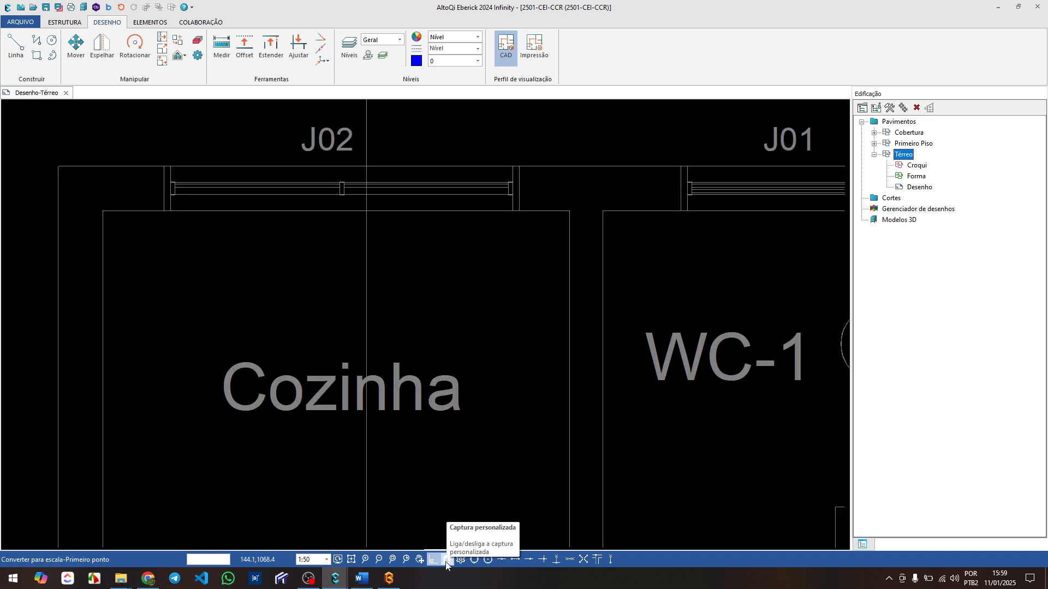
# - Review which custom snap and tracking options are enabled for capturing points in the drawing
pyautogui.click(446, 560)
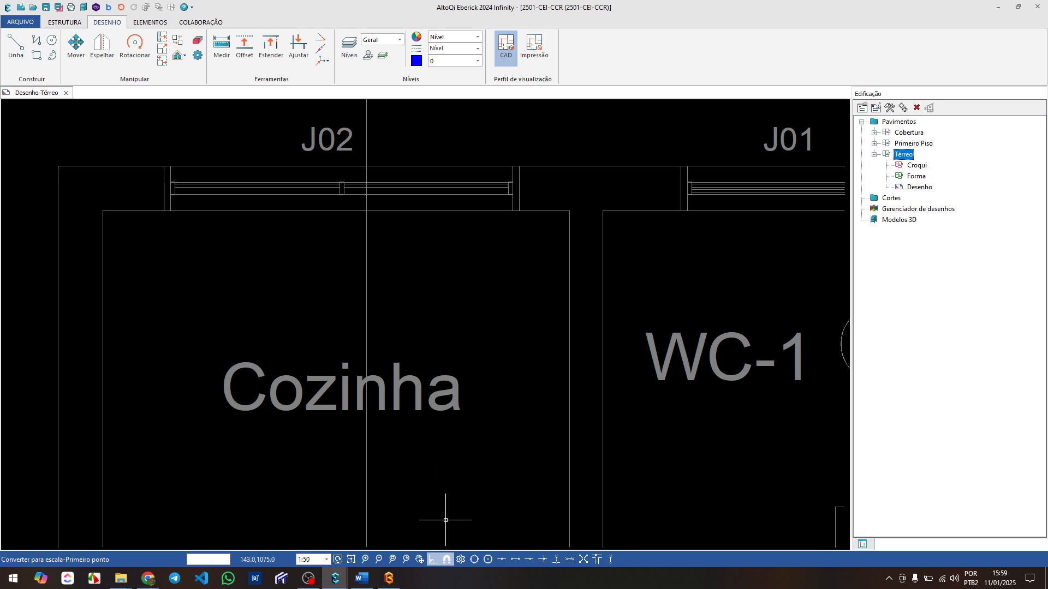
pyautogui.click(463, 562)
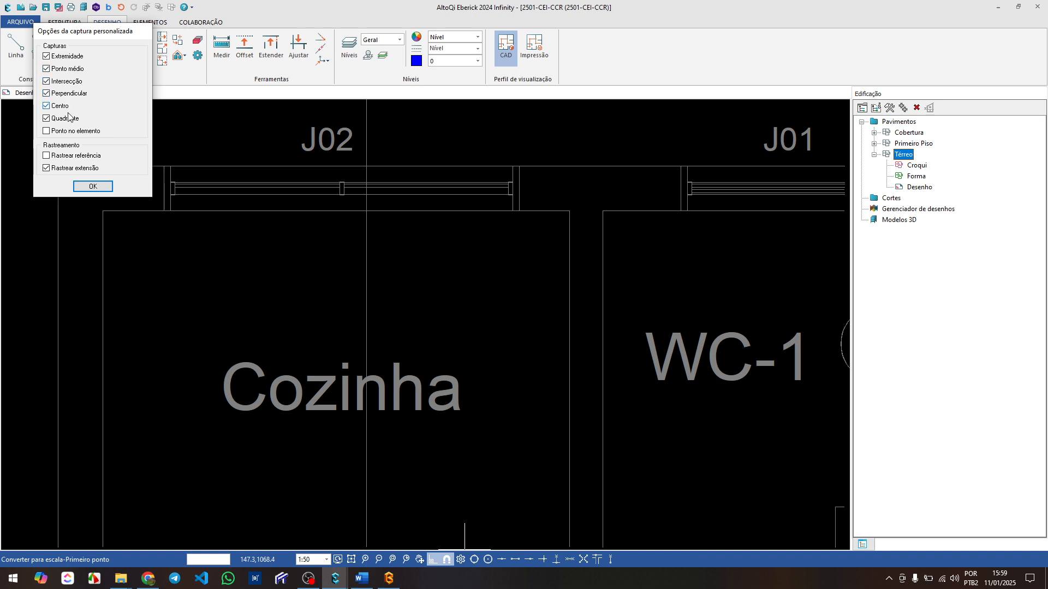
pyautogui.click(92, 186)
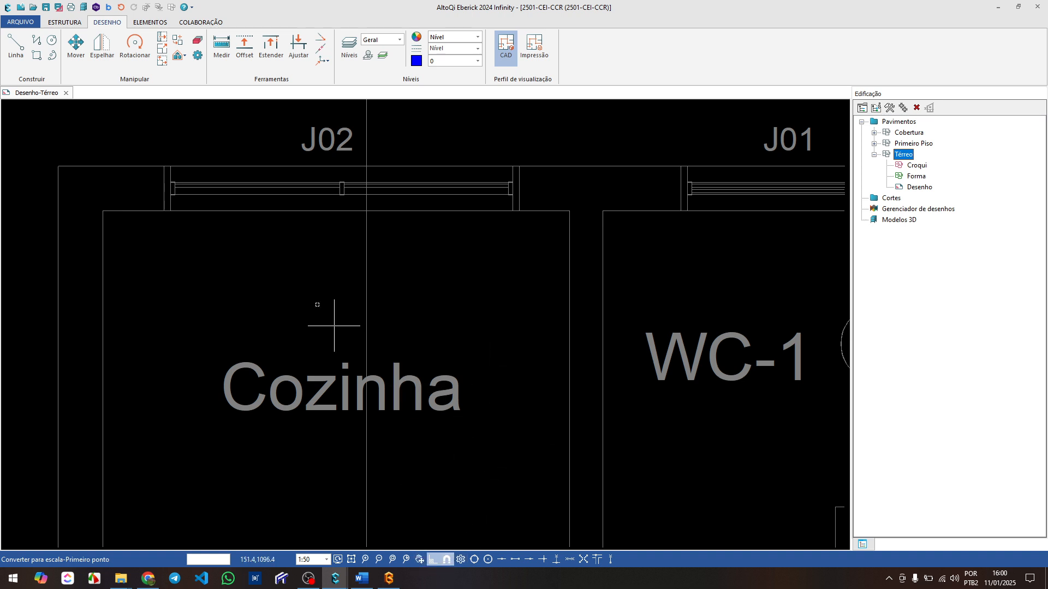
pyautogui.scroll(-2, 283, 251)
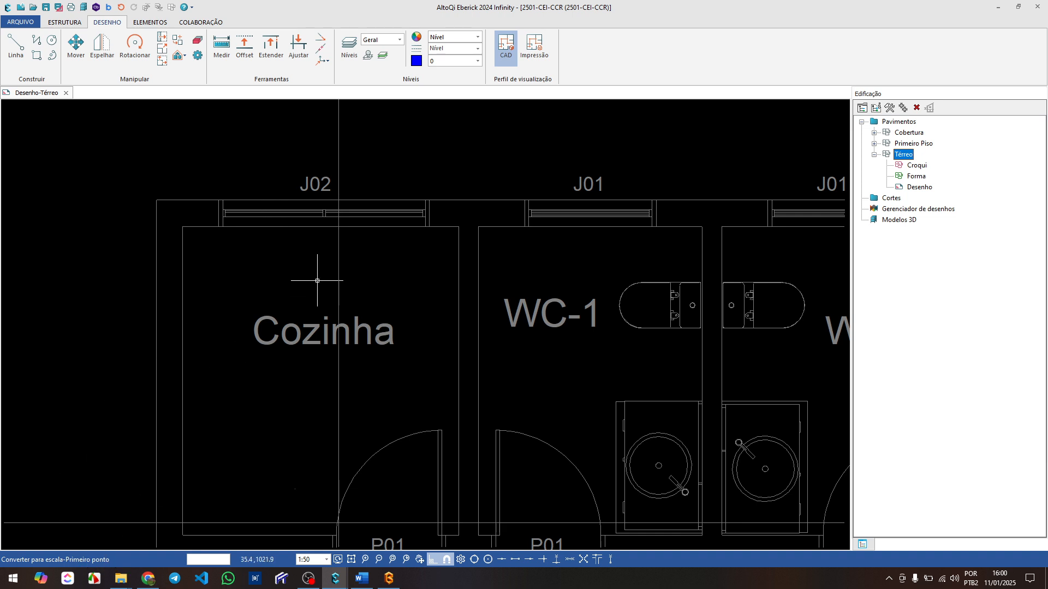
pyautogui.scroll(2, 216, 204)
pyautogui.scroll(1, 215, 204)
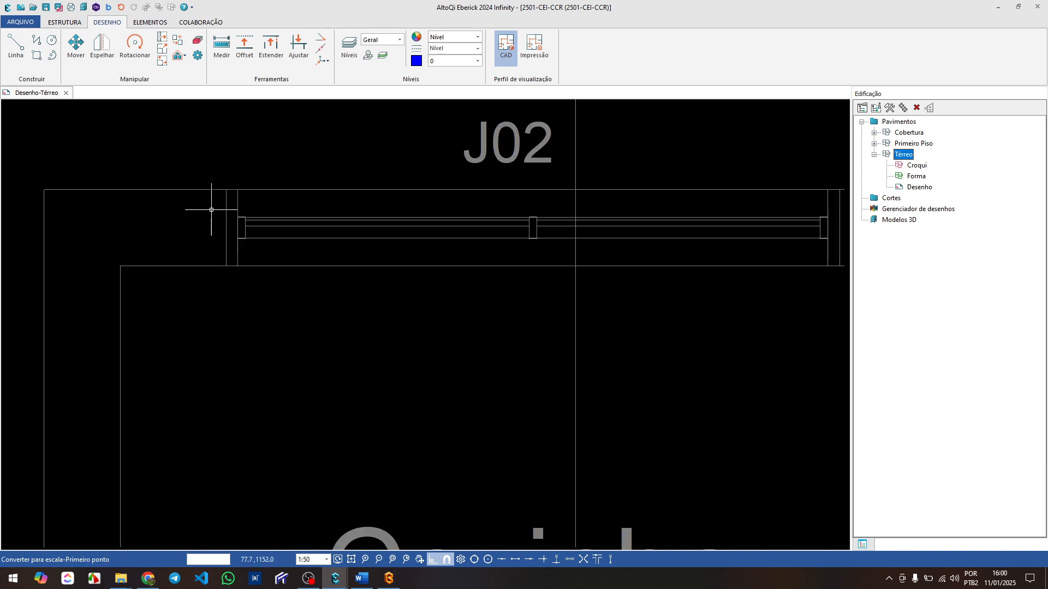
pyautogui.click(195, 267)
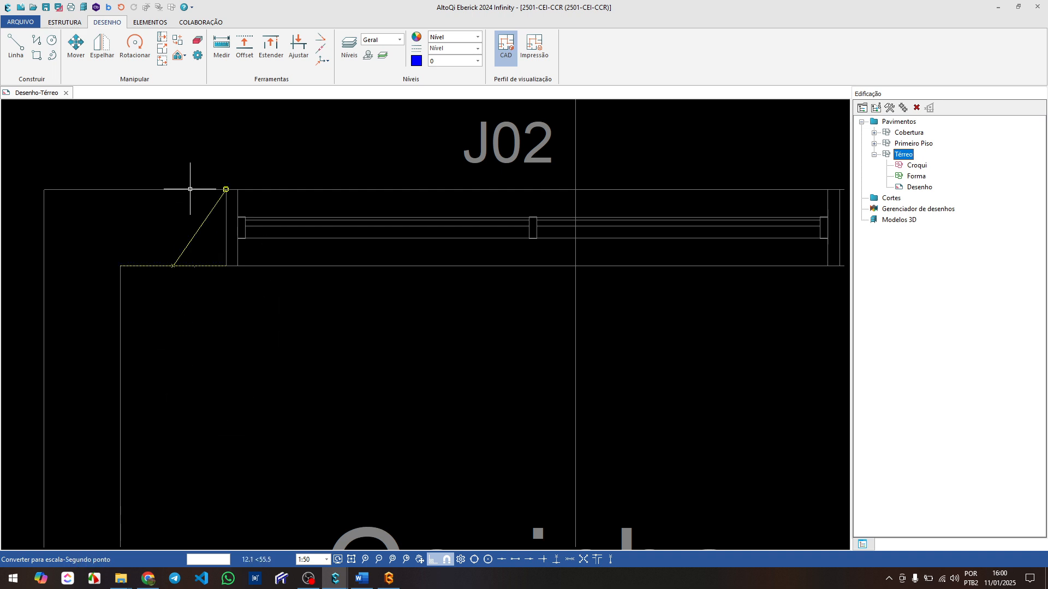
pyautogui.scroll(2, 164, 186)
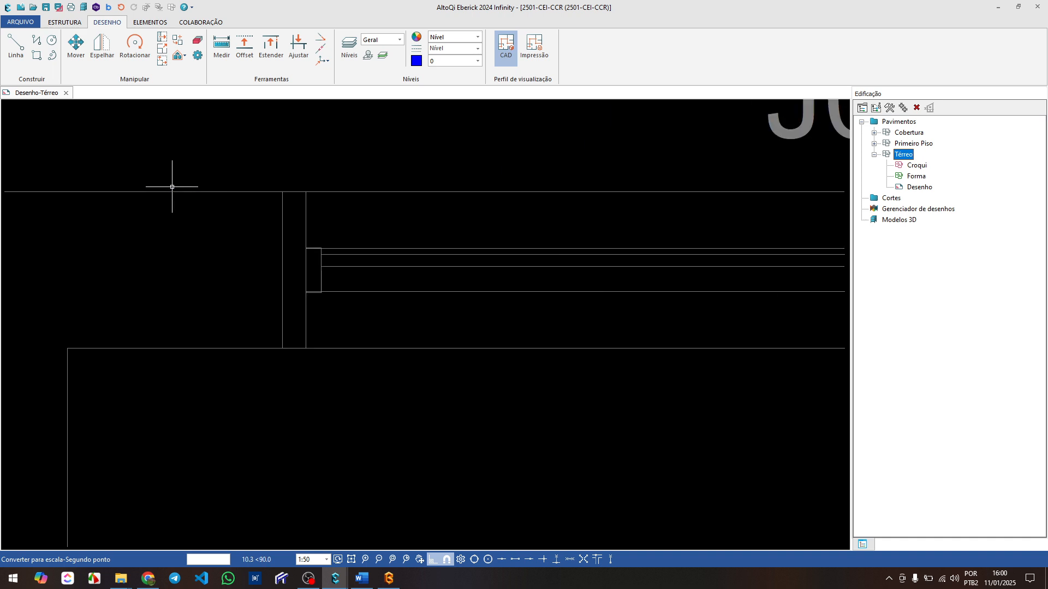
pyautogui.scroll(1, 172, 187)
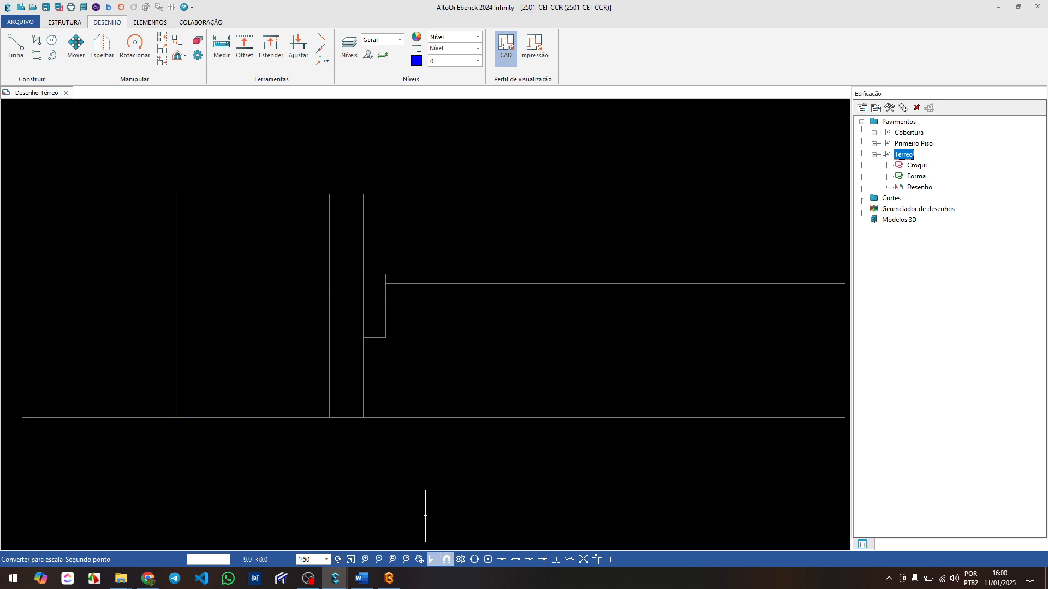
pyautogui.scroll(-1, 254, 280)
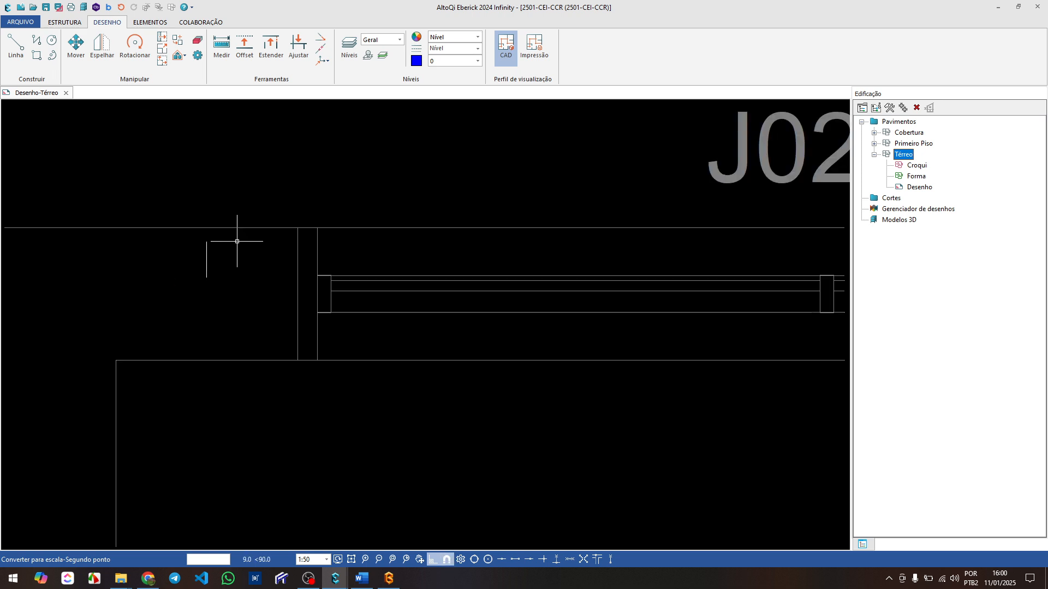
pyautogui.press('Escape')
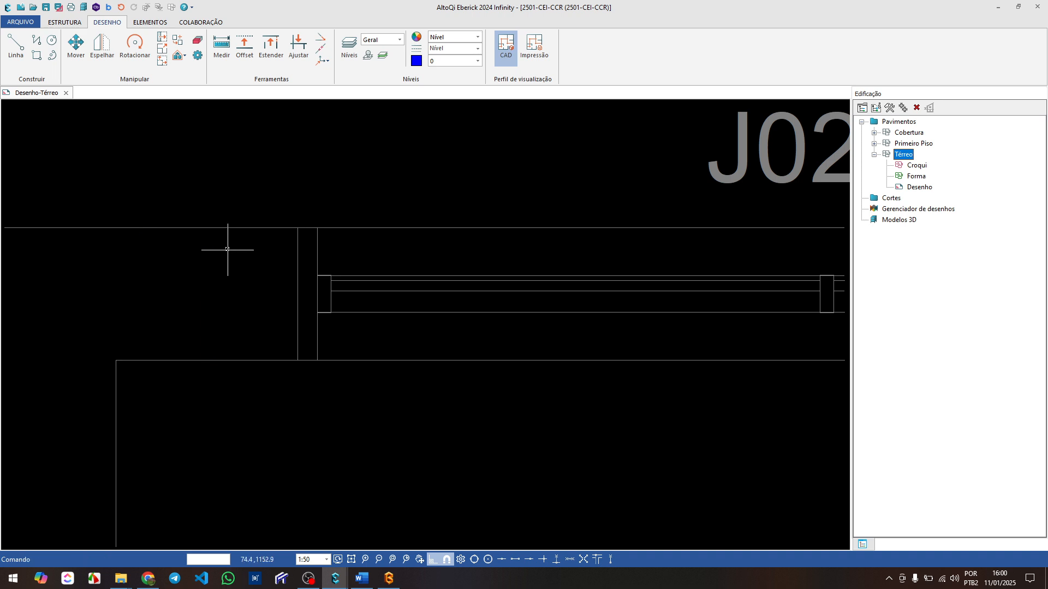
# - Convert the Térreo drawing to scale using the Cozinha outer wall's thickness at window J02 as a 20 cm reference, and show the whole plan
pyautogui.scroll(-2, 256, 278)
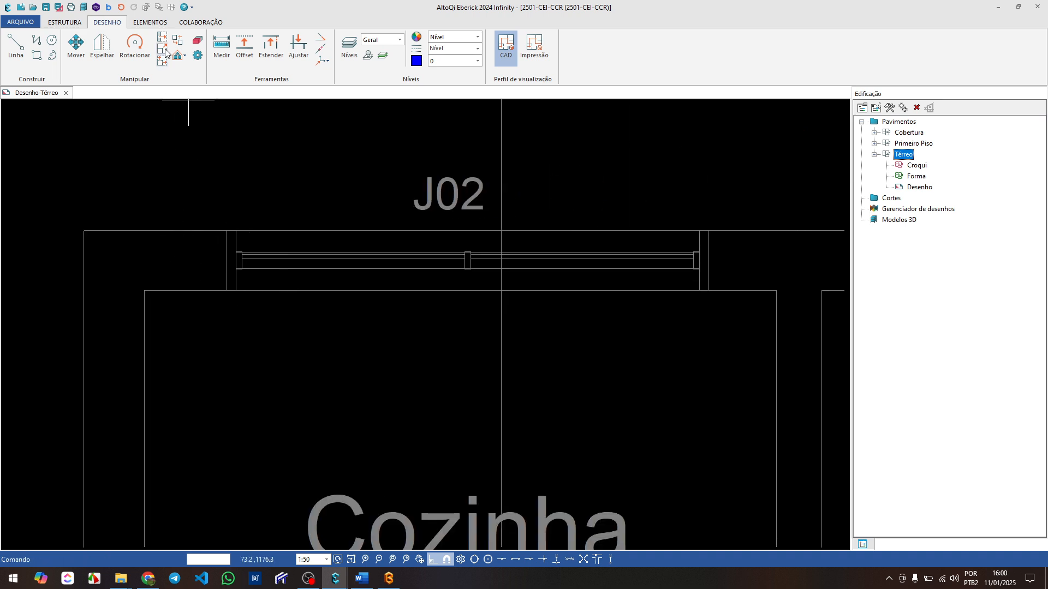
pyautogui.click(163, 49)
pyautogui.scroll(1, 182, 272)
pyautogui.scroll(1, 234, 276)
pyautogui.scroll(1, 288, 272)
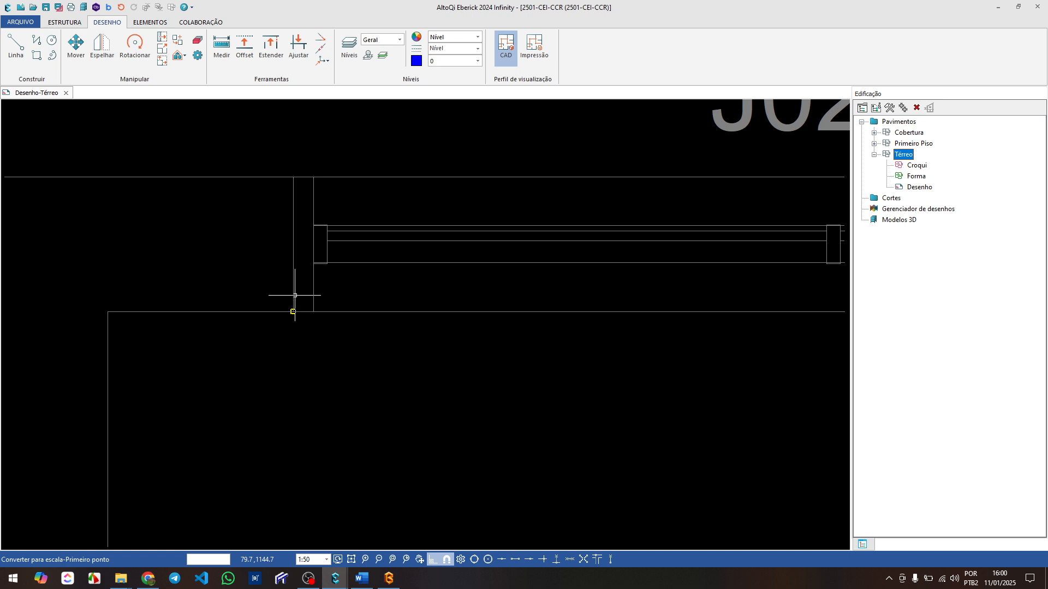
pyautogui.click(295, 295)
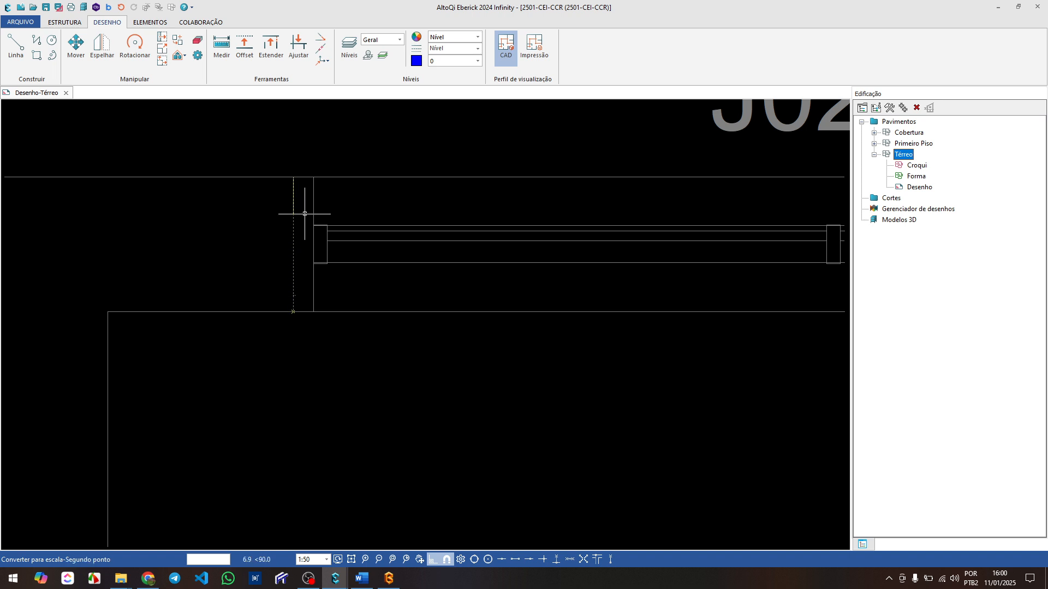
pyautogui.click(292, 187)
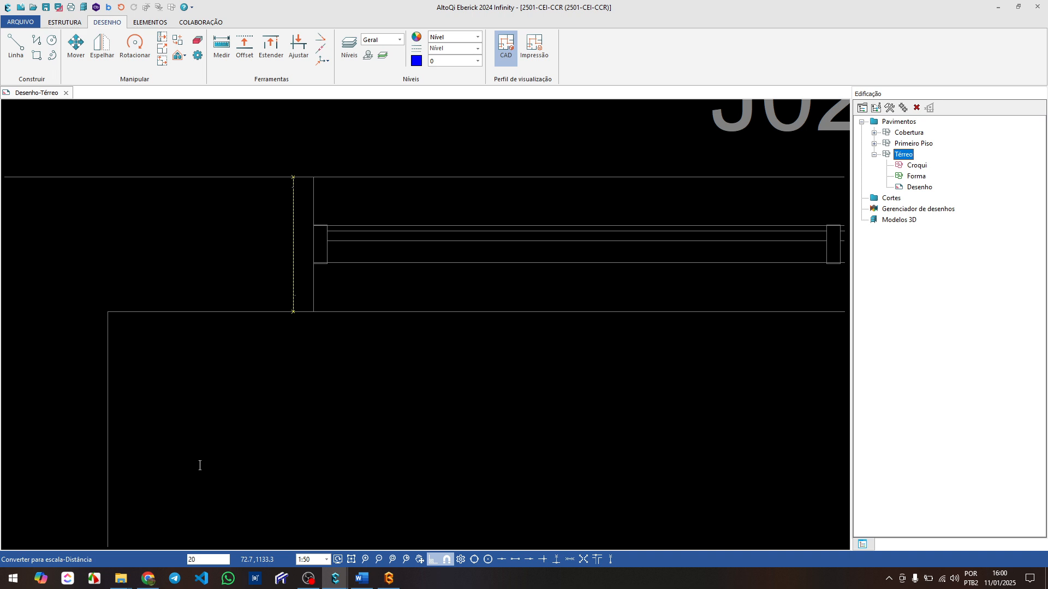
pyautogui.press('Return')
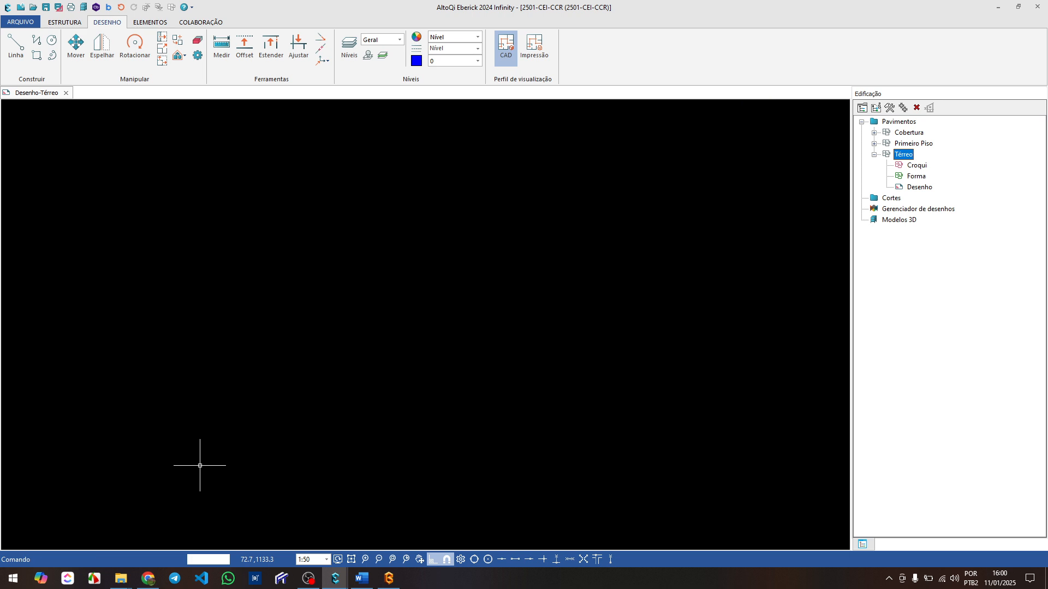
pyautogui.click(351, 559)
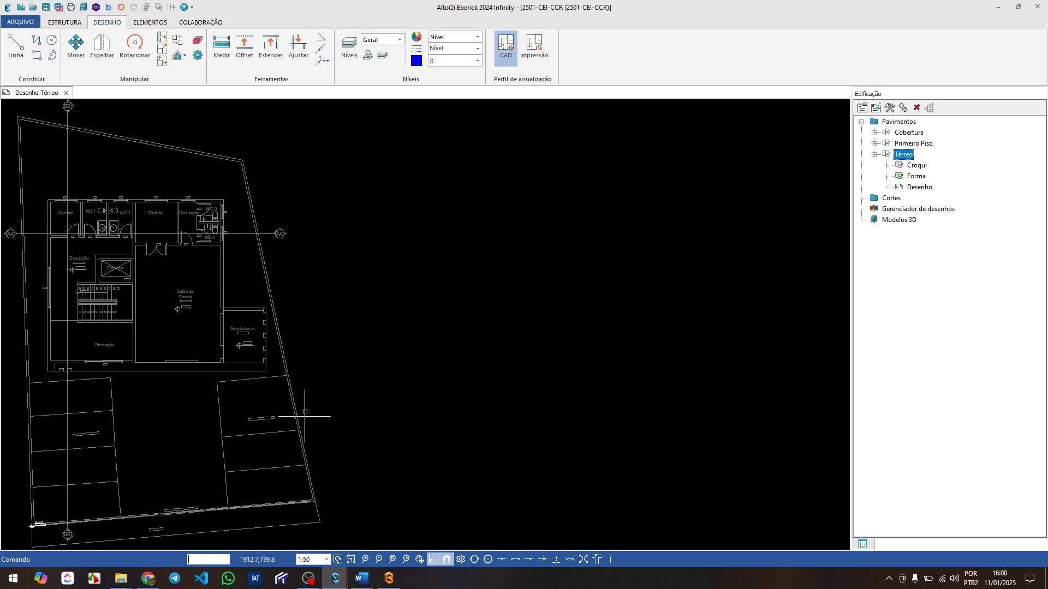
# - Measure the outer wall's thickness beside window J02 at the corner Cozinha in the Térreo drawing, and show the whole plan
pyautogui.scroll(7, 53, 215)
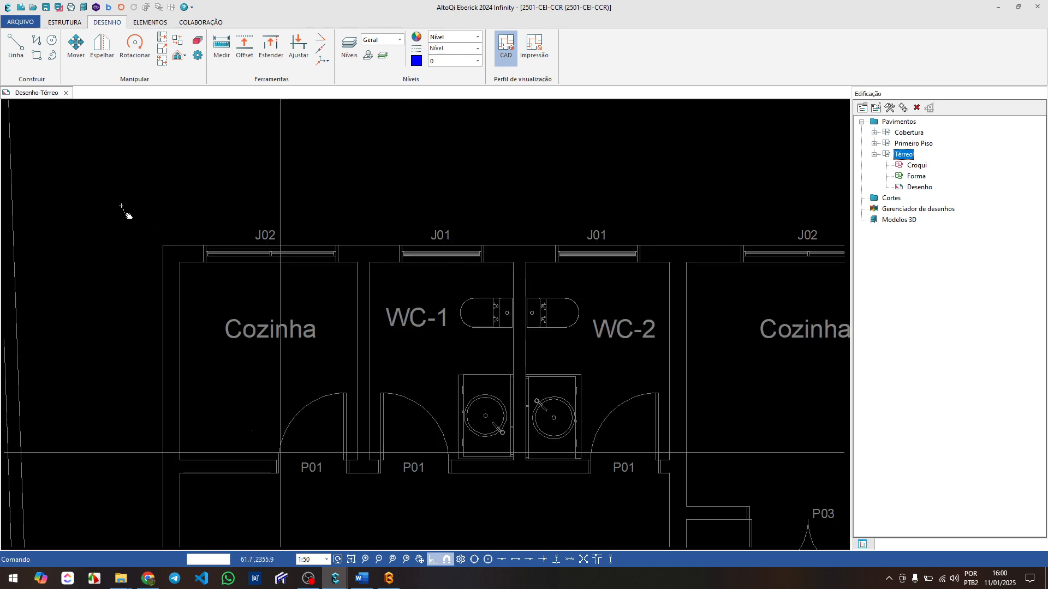
pyautogui.click(222, 48)
pyautogui.scroll(5, 163, 306)
pyautogui.click(208, 276)
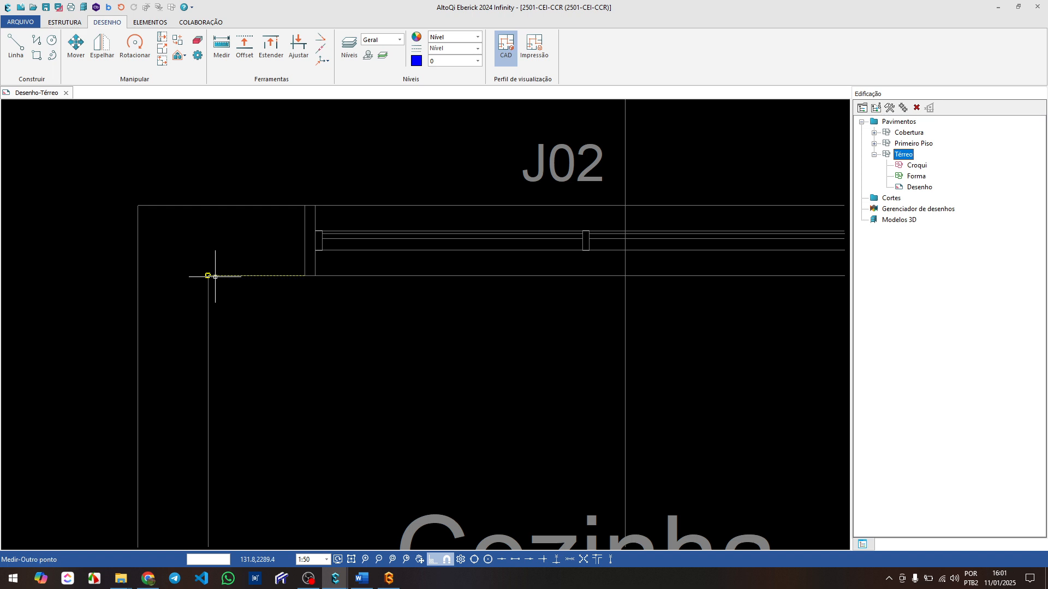
pyautogui.scroll(3, 203, 209)
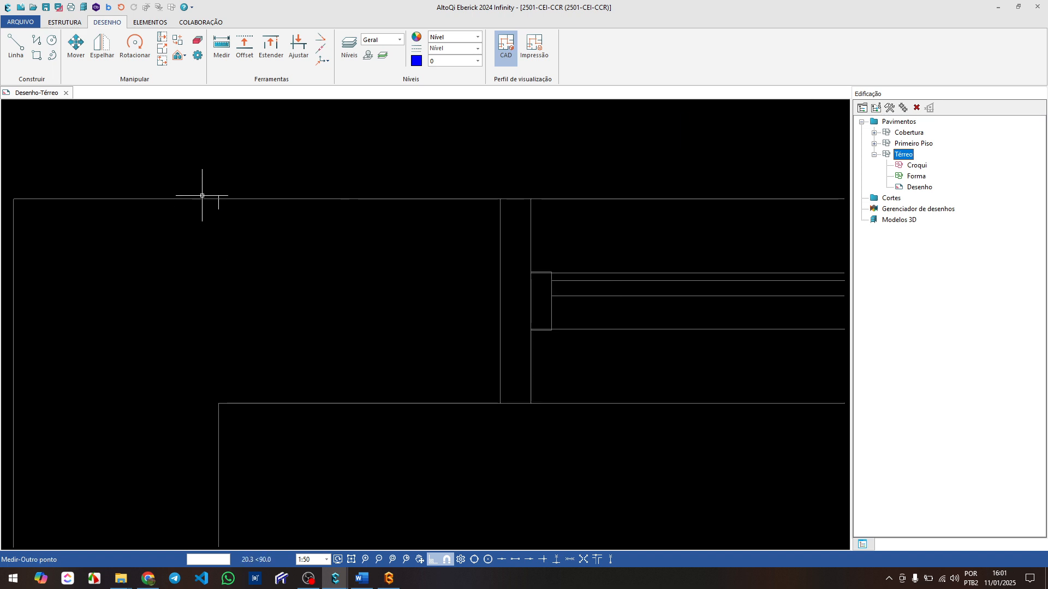
pyautogui.scroll(3, 200, 199)
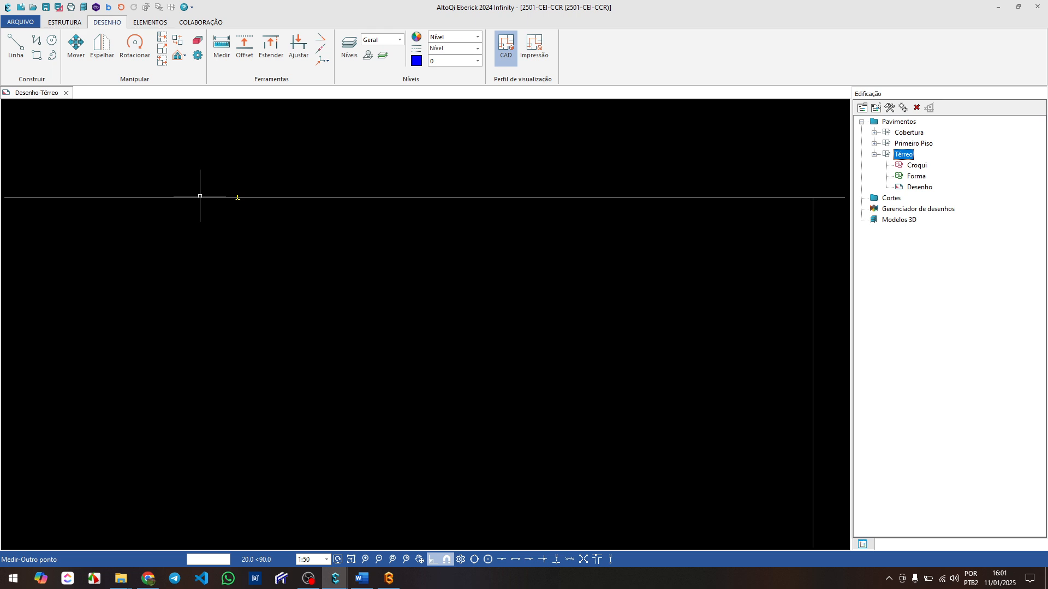
pyautogui.click(200, 197)
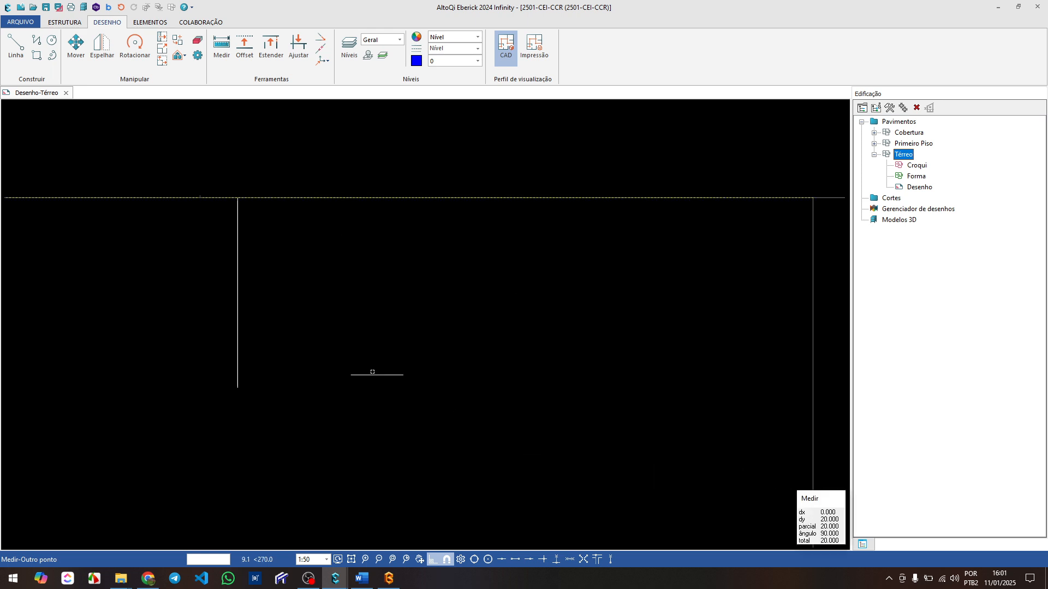
pyautogui.press('Escape')
pyautogui.scroll(-9, 327, 333)
pyautogui.moveTo(338, 363); pyautogui.dragTo(221, 269, button='middle')
pyautogui.scroll(-10, 221, 268)
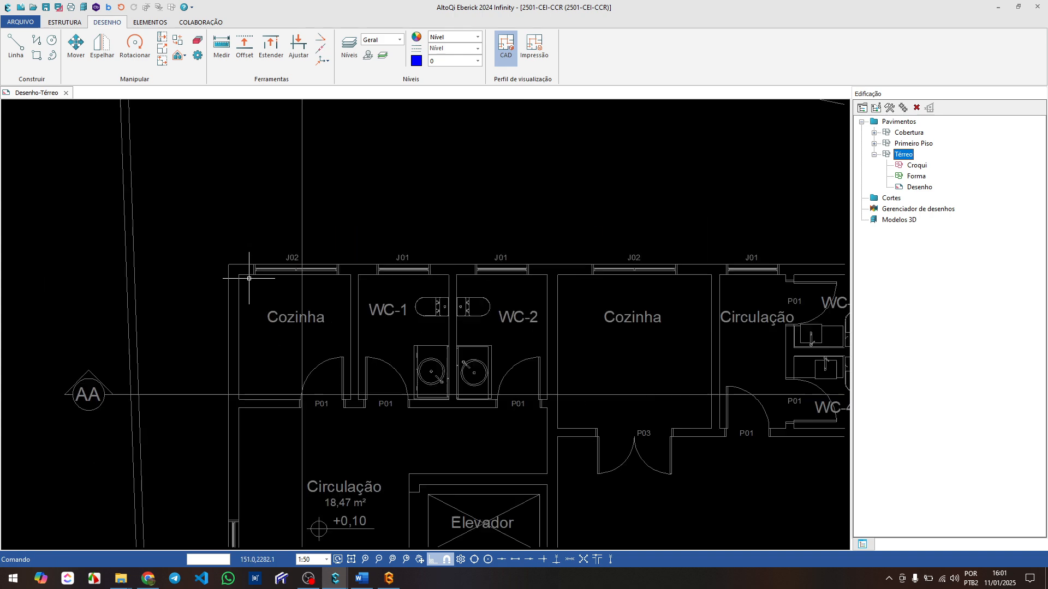
pyautogui.moveTo(264, 352); pyautogui.dragTo(251, 335, button='middle')
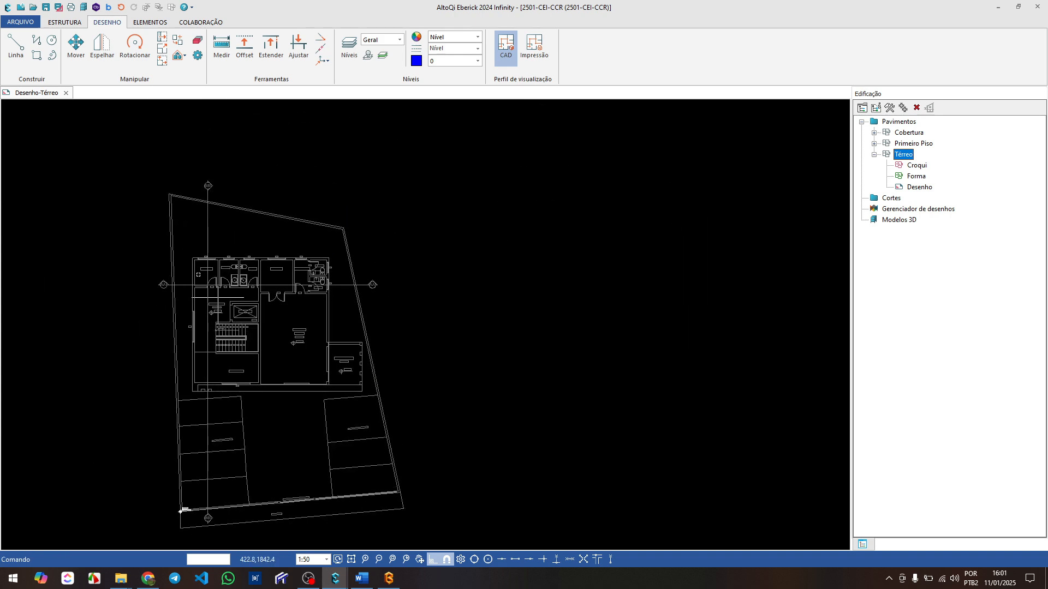
# - Save the project with the Térreo drawing closed, and open the Primeiro Piso drawing
pyautogui.click(66, 93)
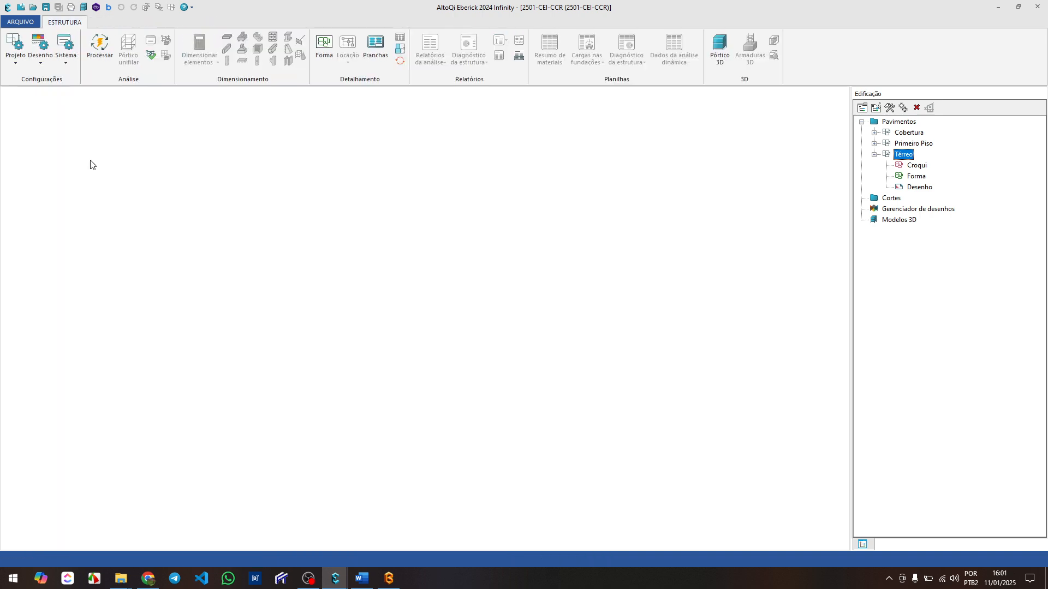
pyautogui.click(48, 9)
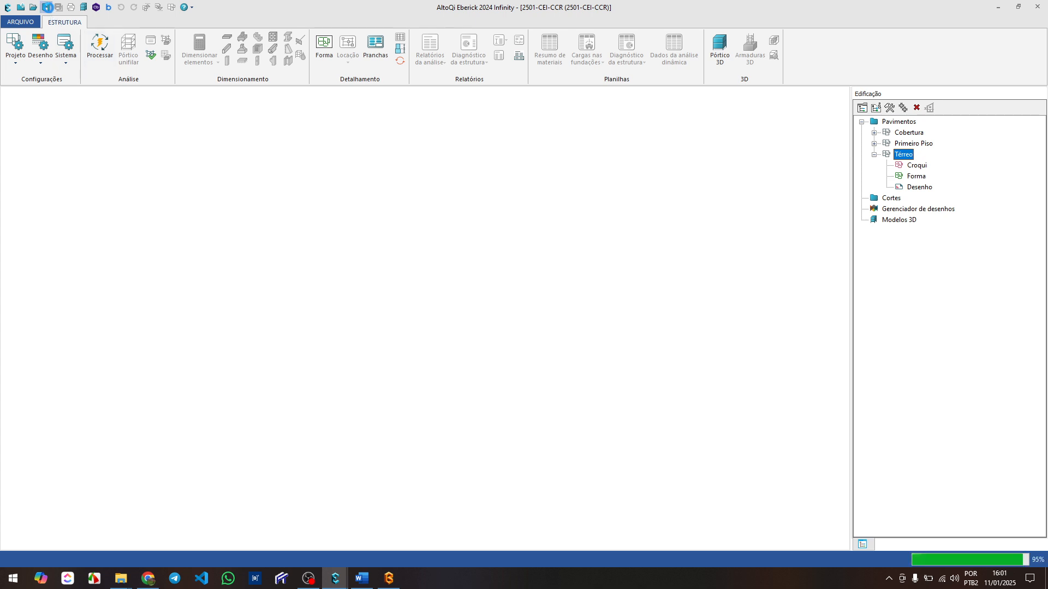
pyautogui.click(875, 144)
pyautogui.doubleClick(920, 176)
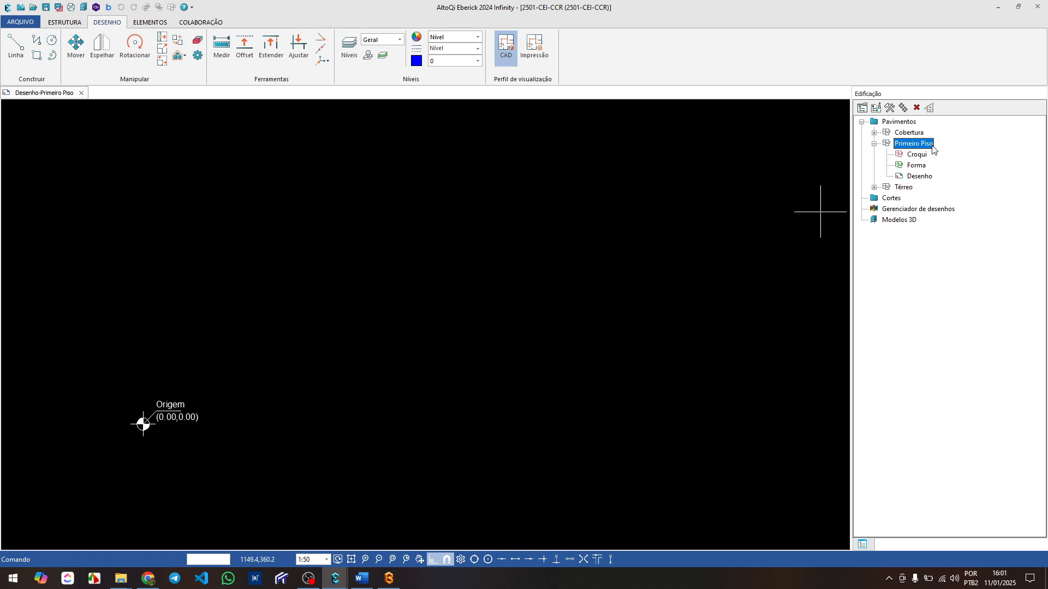
# - Import ARQ-SUP-250111 into the Primeiro Piso drawing without scale conversion or hatches, inserting everything on level ARQ
pyautogui.click(20, 22)
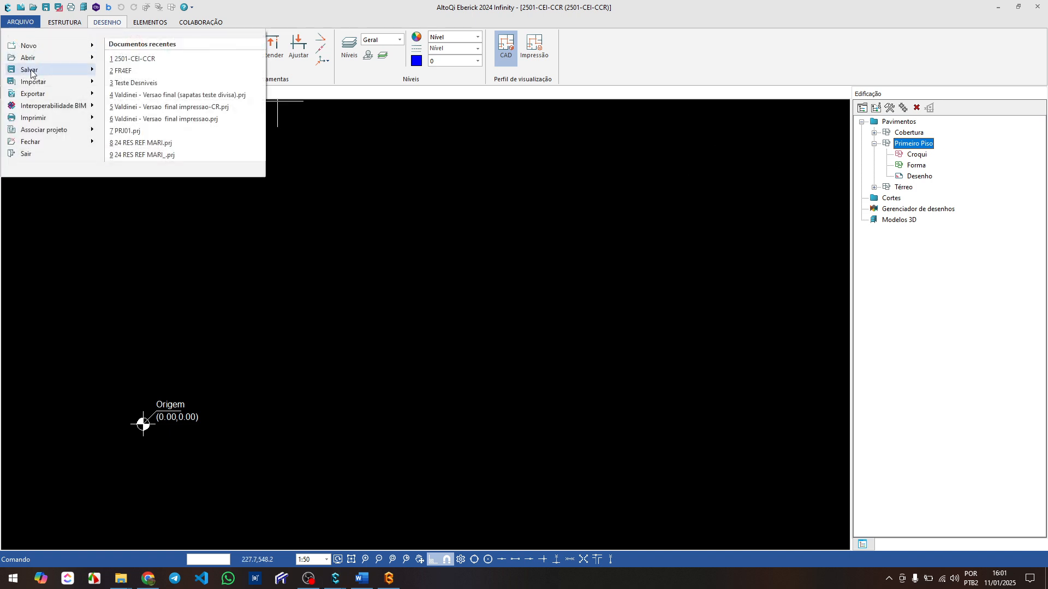
pyautogui.moveTo(49, 81)
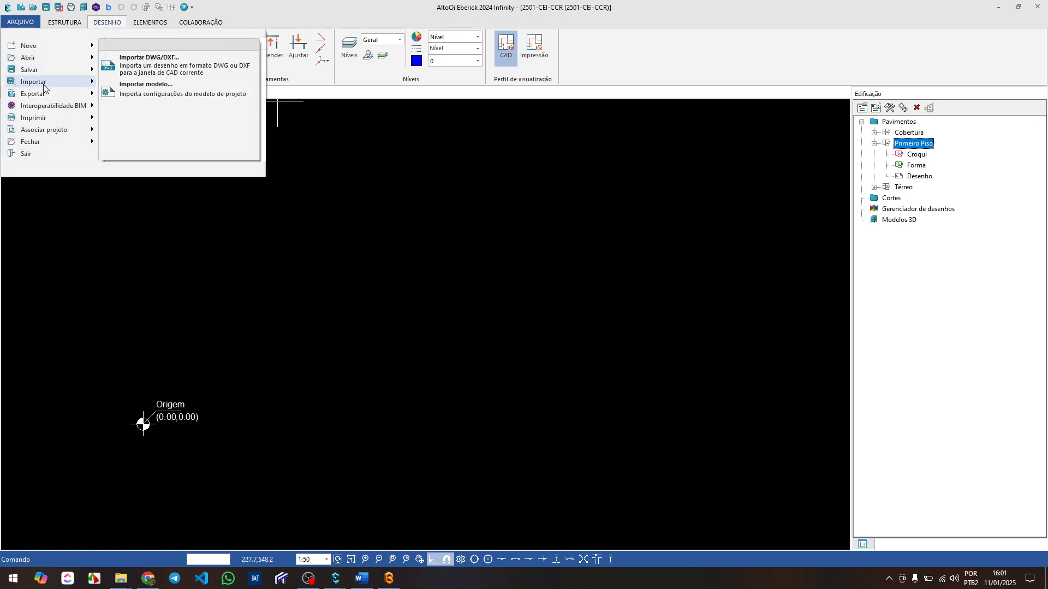
pyautogui.click(164, 73)
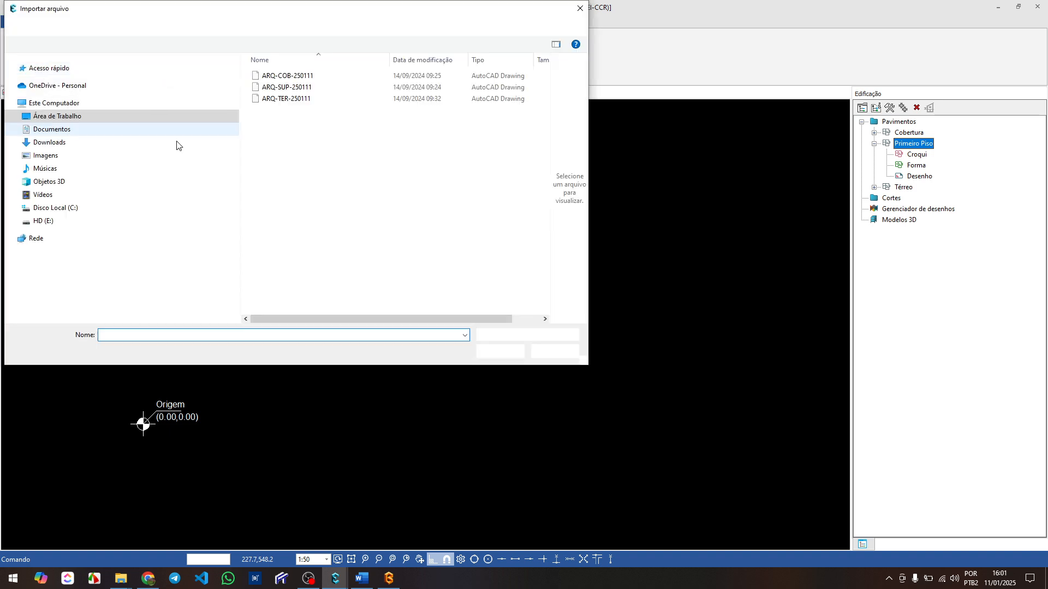
pyautogui.click(290, 87)
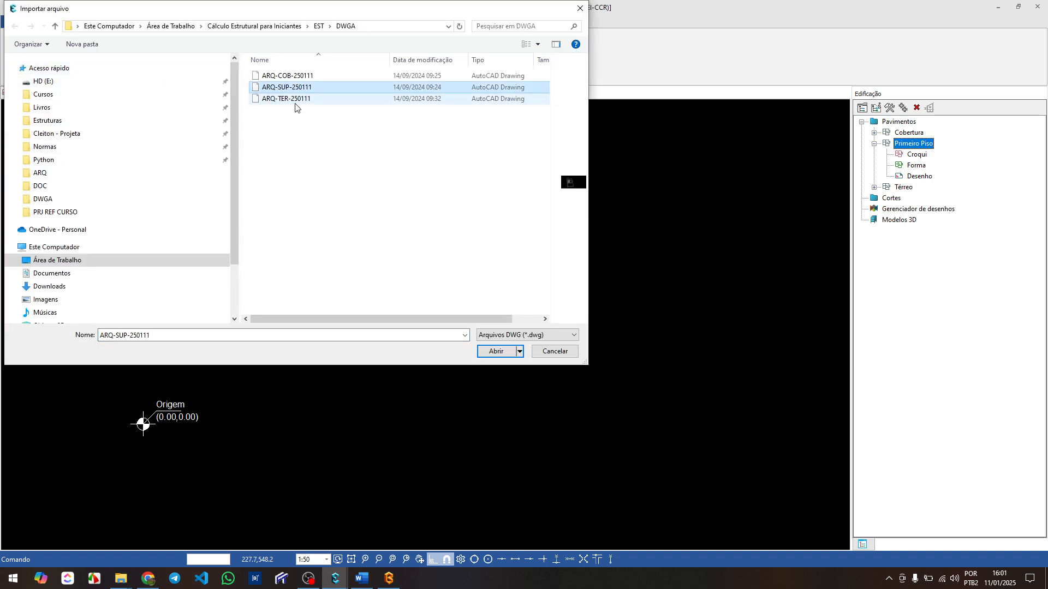
pyautogui.click(498, 352)
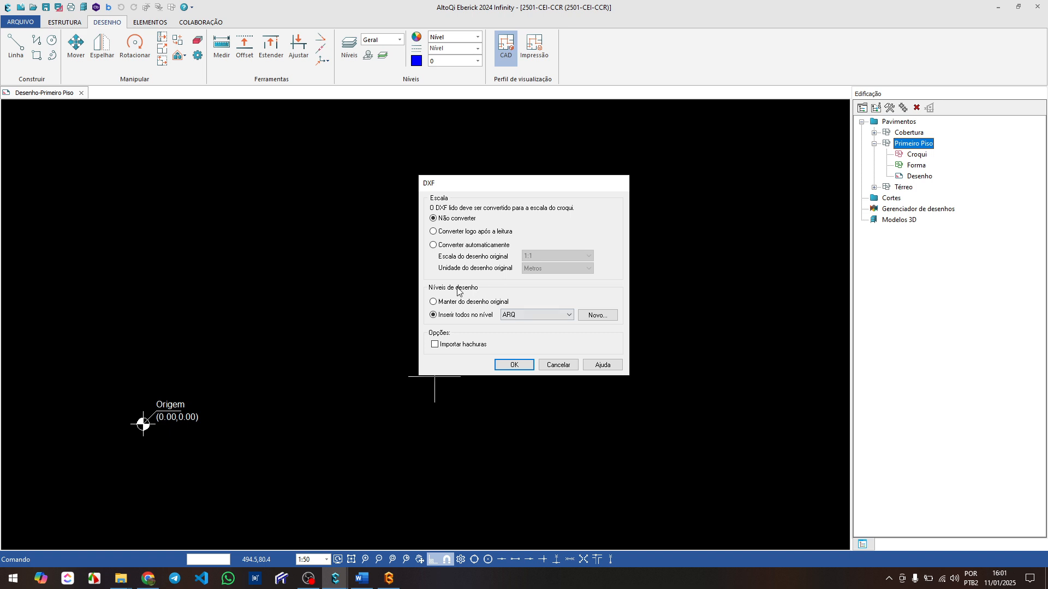
pyautogui.click(514, 365)
# - Examine the imported Primeiro Piso plan at the Origem point and along the front walls of Sala de Reuniões and Sacada
pyautogui.scroll(-2, 363, 316)
pyautogui.scroll(5, 182, 410)
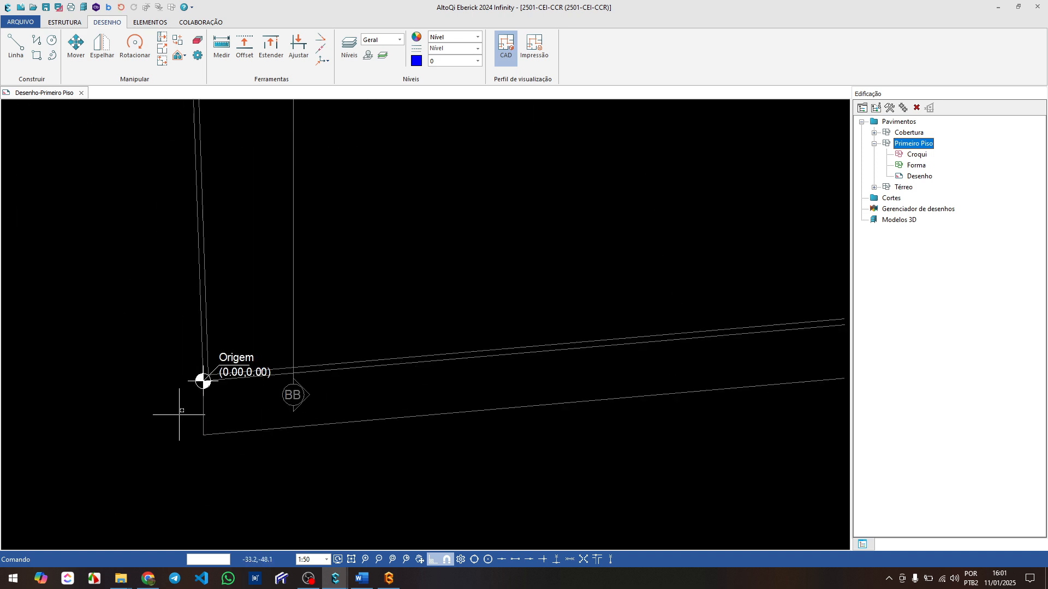
pyautogui.scroll(4, 182, 410)
pyautogui.scroll(-2, 197, 400)
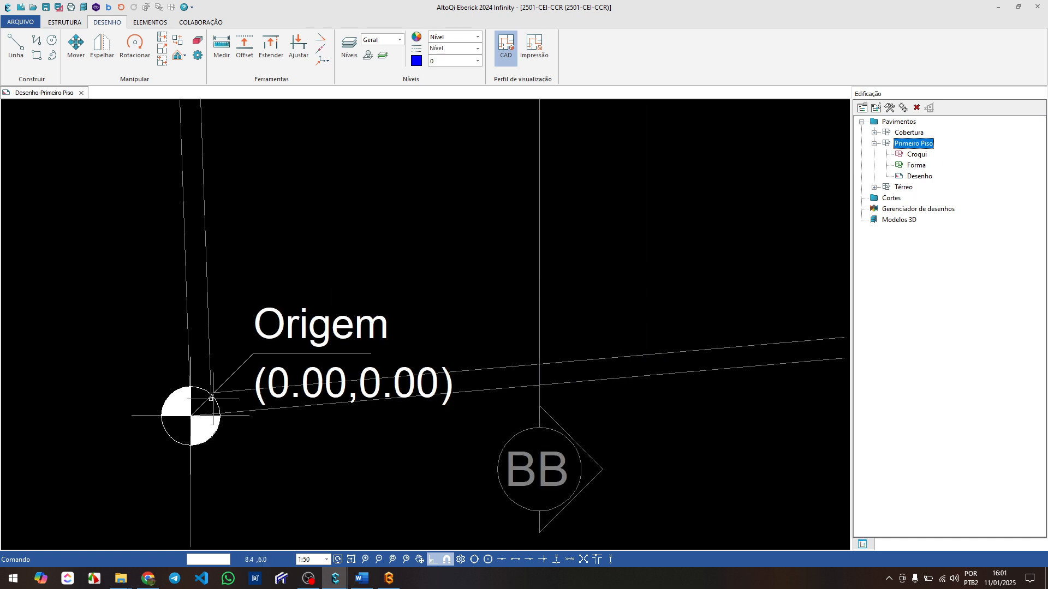
pyautogui.scroll(-6, 190, 416)
pyautogui.scroll(2, 222, 337)
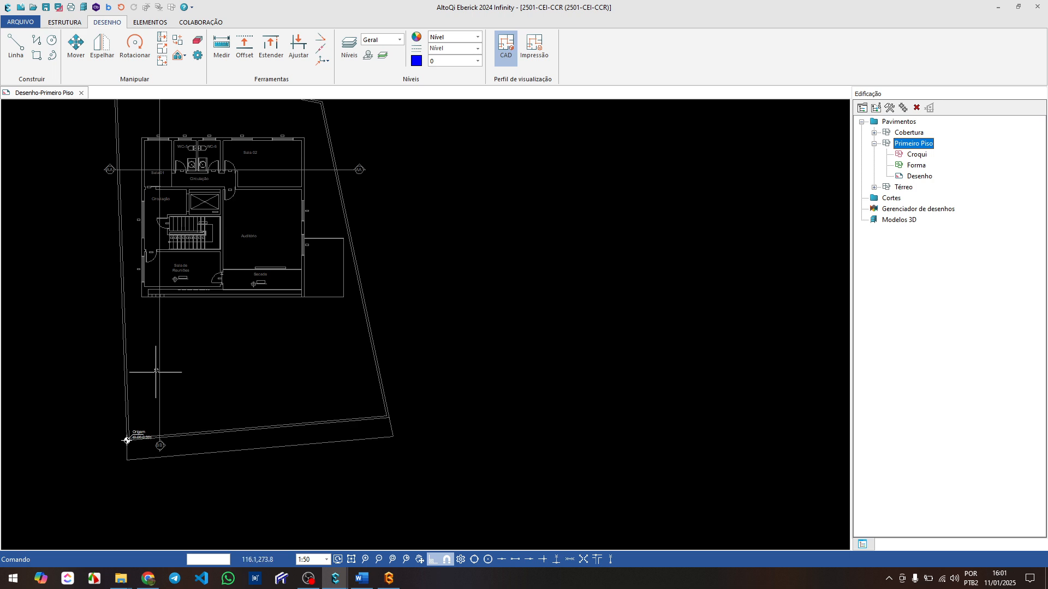
pyautogui.scroll(4, 164, 418)
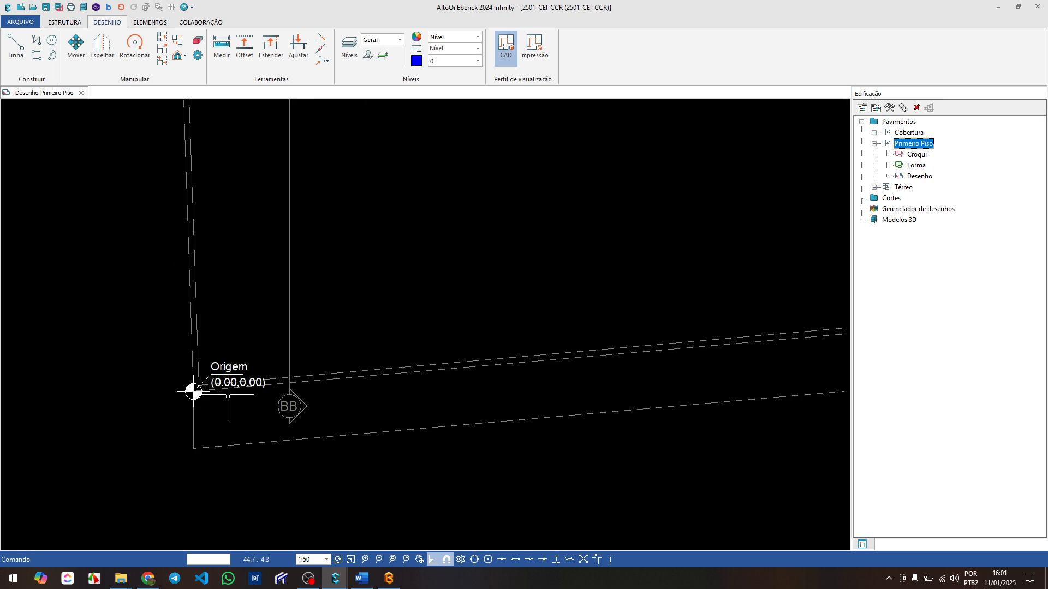
pyautogui.scroll(-5, 219, 394)
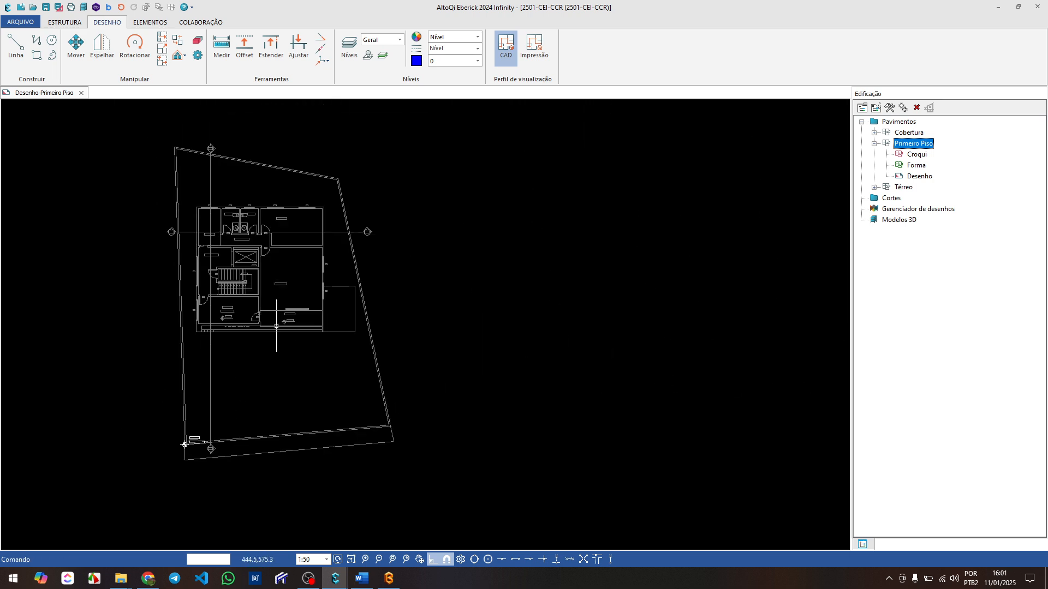
pyautogui.scroll(5, 173, 317)
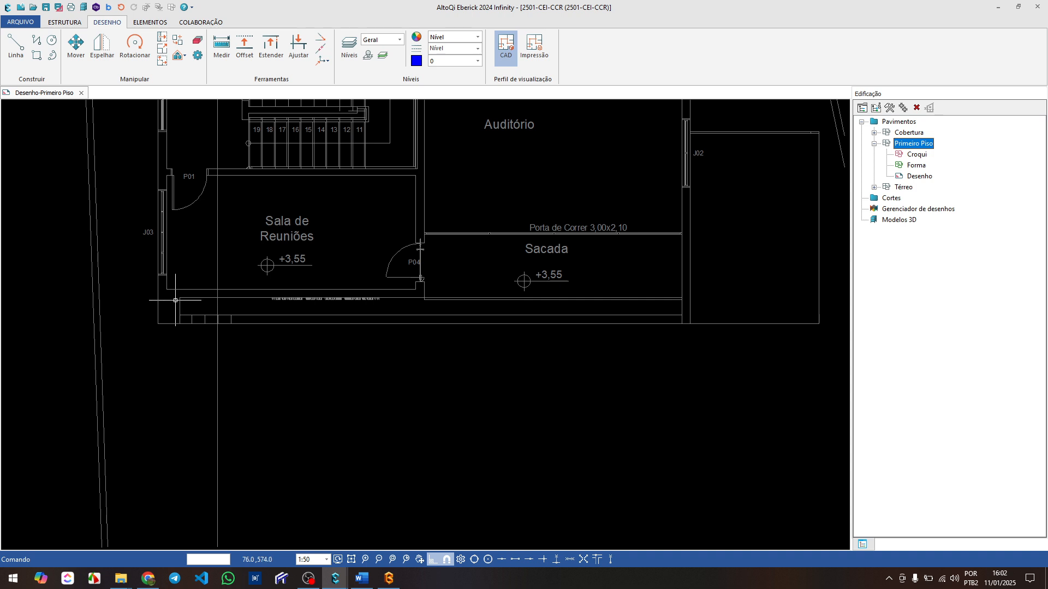
pyautogui.scroll(2, 175, 300)
pyautogui.scroll(-4, 175, 300)
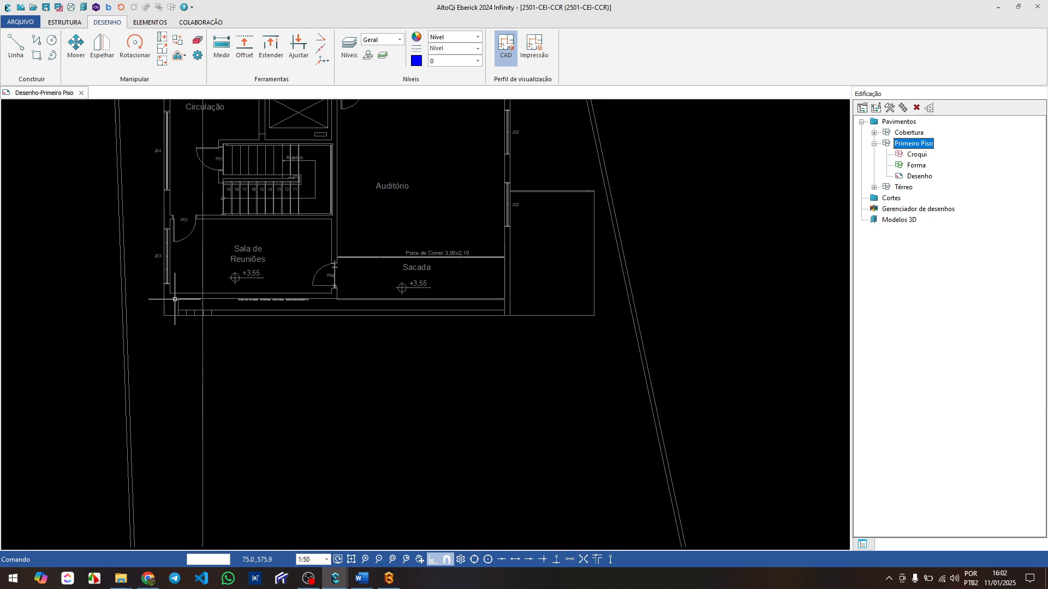
pyautogui.scroll(-6, 202, 436)
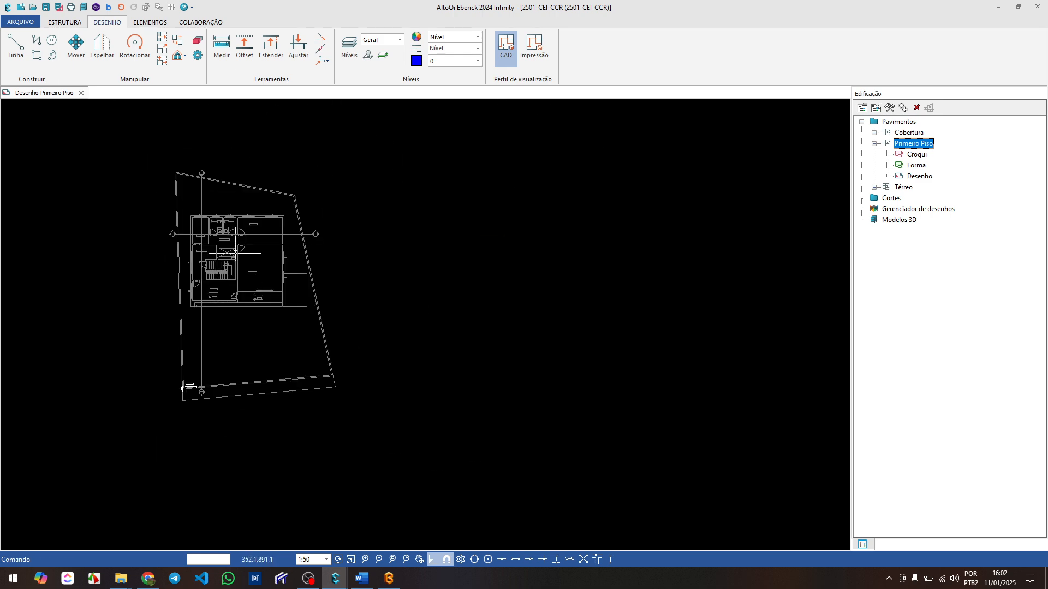
# - Locate the outer wall corner beside window J02 in the Primeiro Piso plan and start the scale conversion command there
pyautogui.scroll(1, 235, 253)
pyautogui.scroll(1, 159, 252)
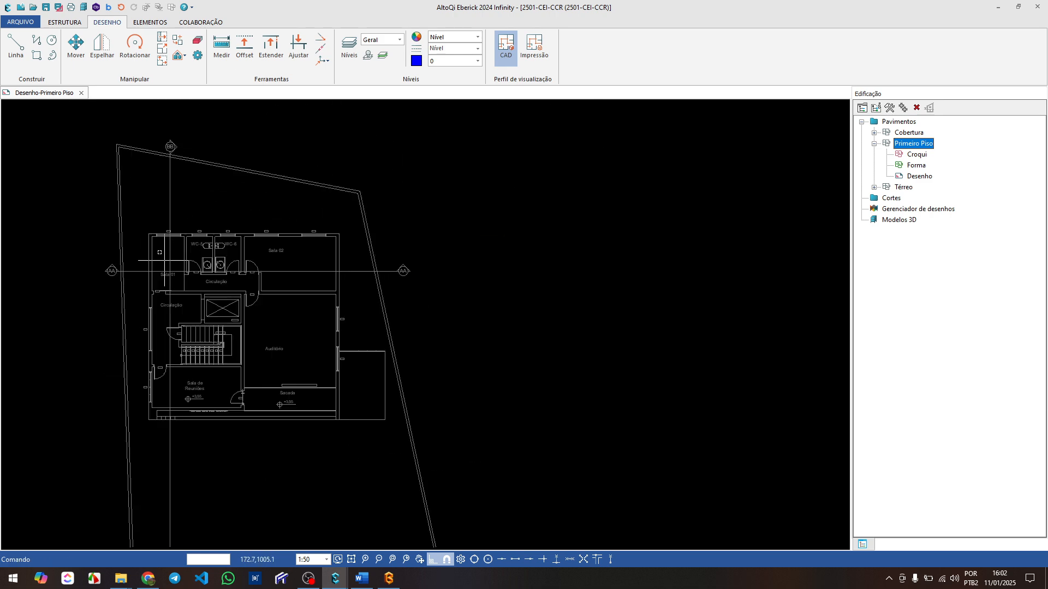
pyautogui.scroll(5, 159, 252)
pyautogui.moveTo(280, 285); pyautogui.dragTo(192, 262, button='middle')
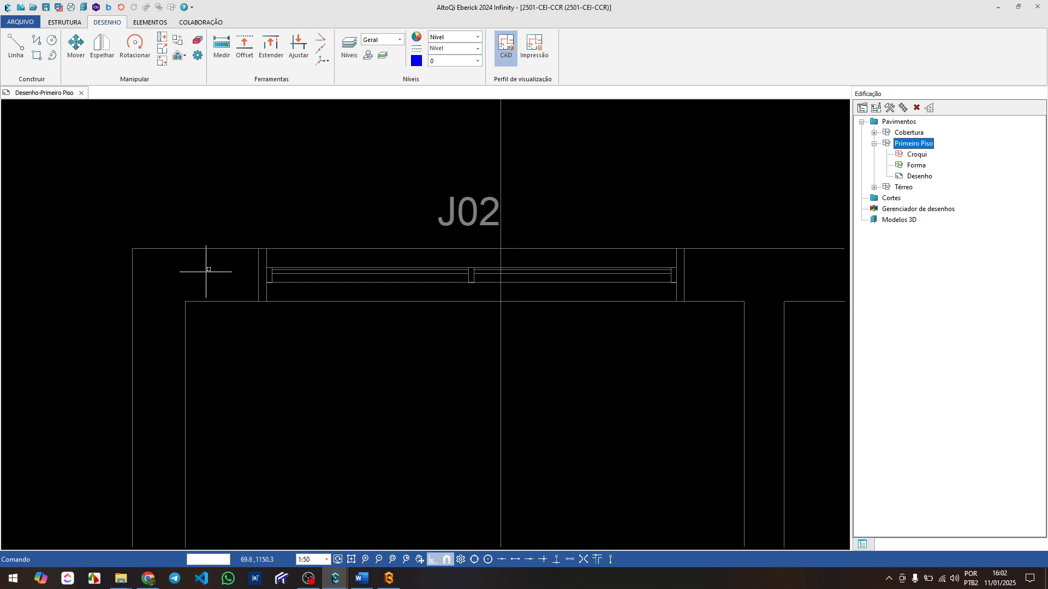
pyautogui.click(162, 53)
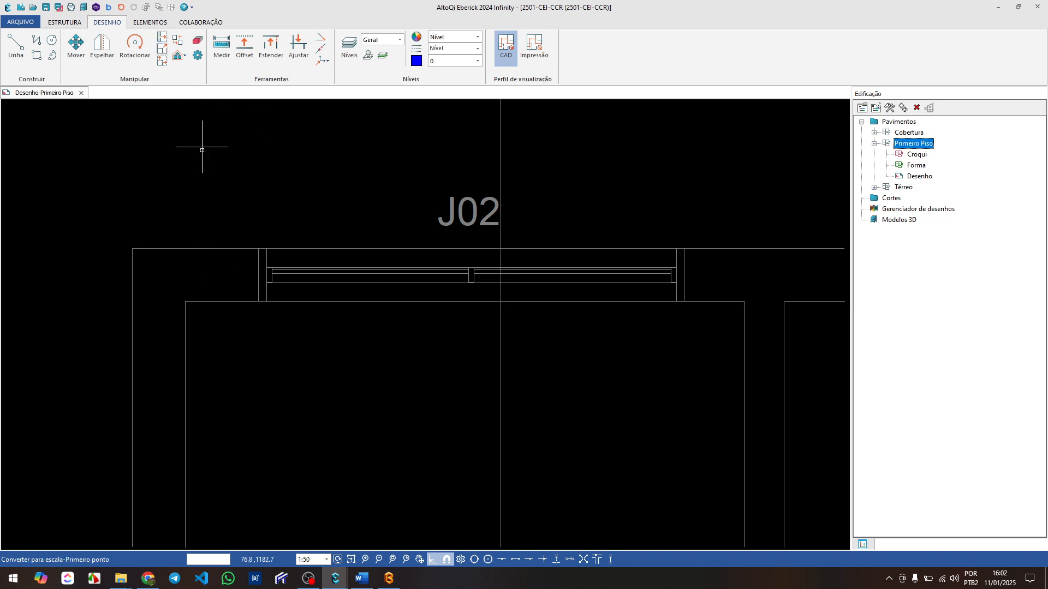
pyautogui.scroll(1, 191, 277)
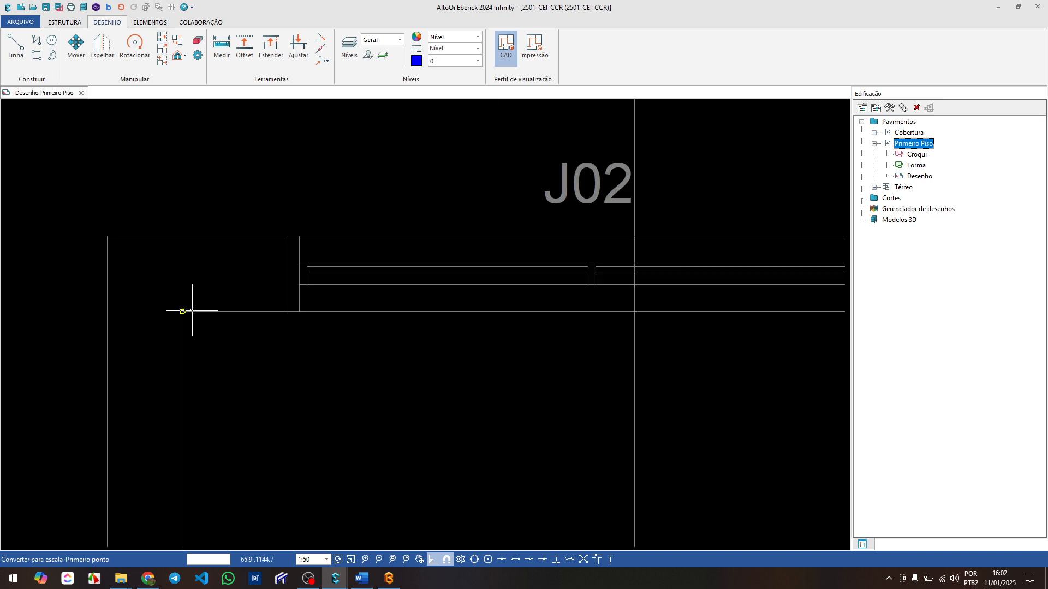
# - Switch to AltoQi Builder, check the outer wall thickness dimension beside window J02 in the PRIMEIRO PISO plan, and return to Eberick
pyautogui.click(388, 578)
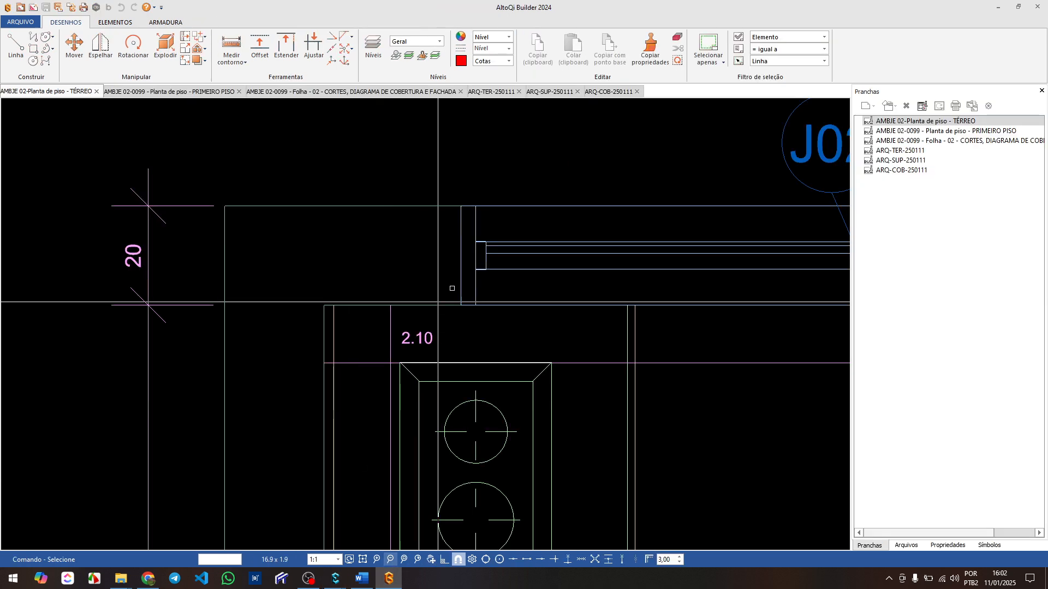
pyautogui.click(183, 92)
pyautogui.scroll(5, 127, 140)
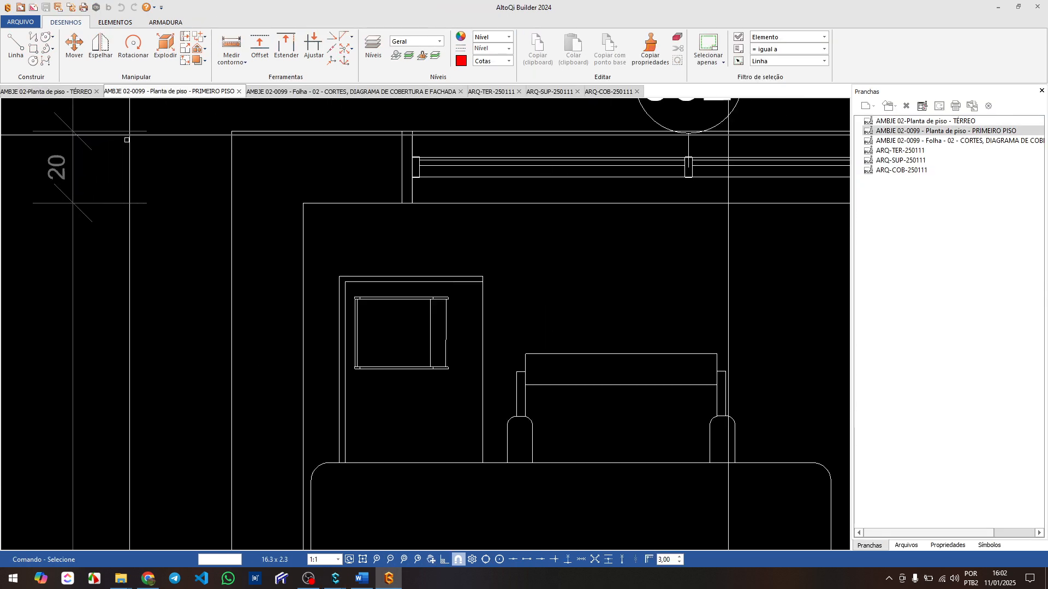
pyautogui.moveTo(127, 140); pyautogui.dragTo(149, 190, button='middle')
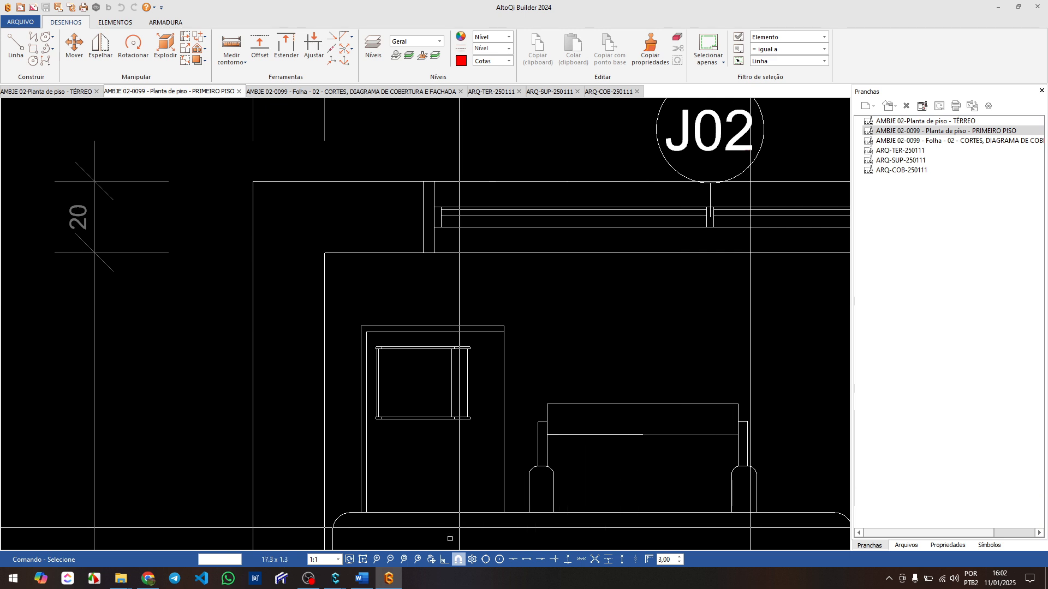
pyautogui.moveTo(335, 579)
pyautogui.click(379, 532)
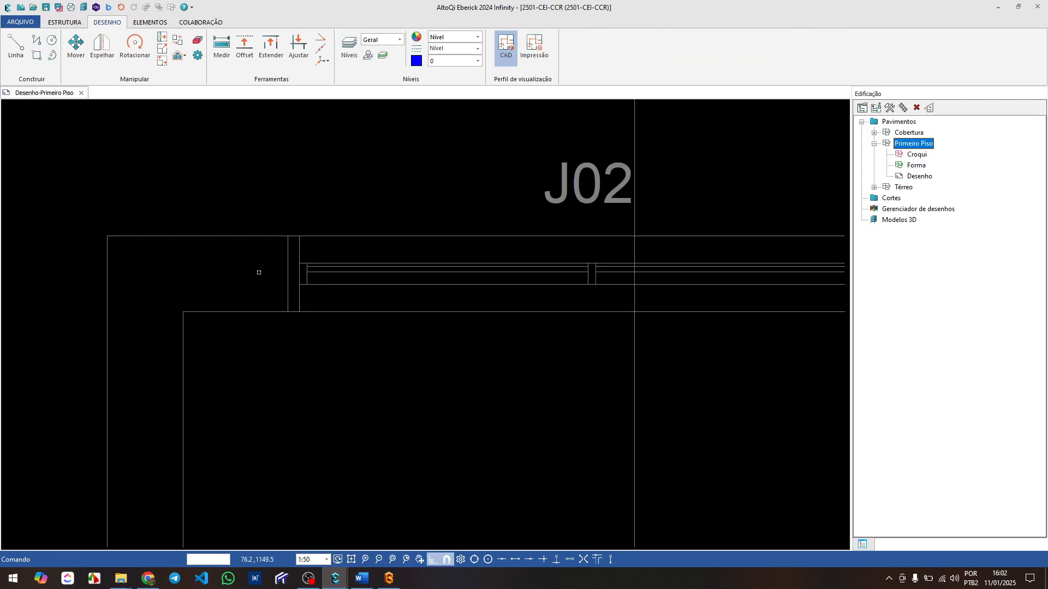
# - Convert the Primeiro Piso drawing to scale using the outer wall's thickness beside window J02 as the reference distance
pyautogui.click(162, 50)
pyautogui.scroll(2, 196, 248)
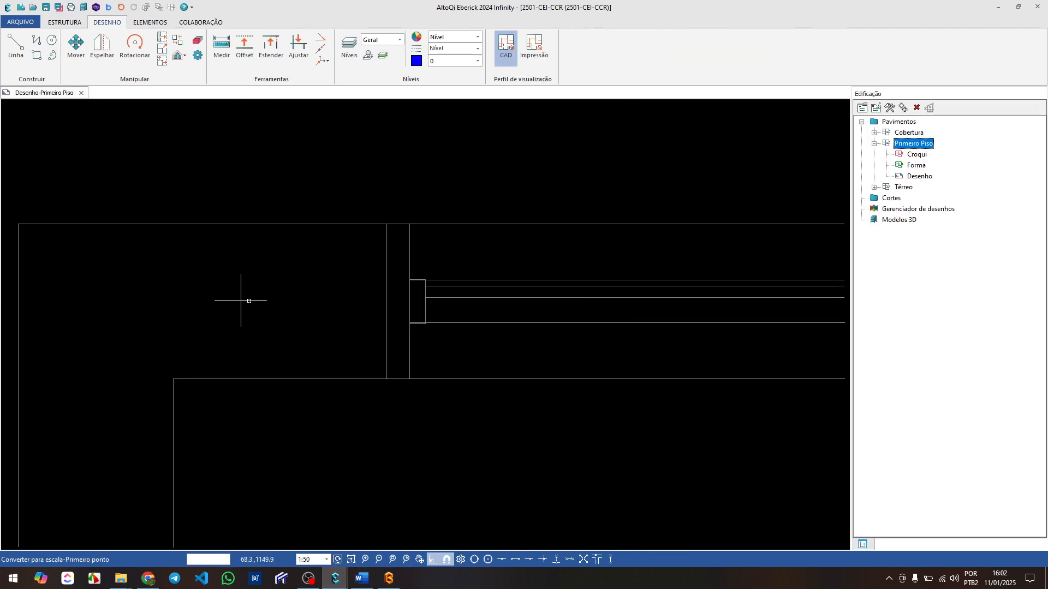
pyautogui.click(387, 357)
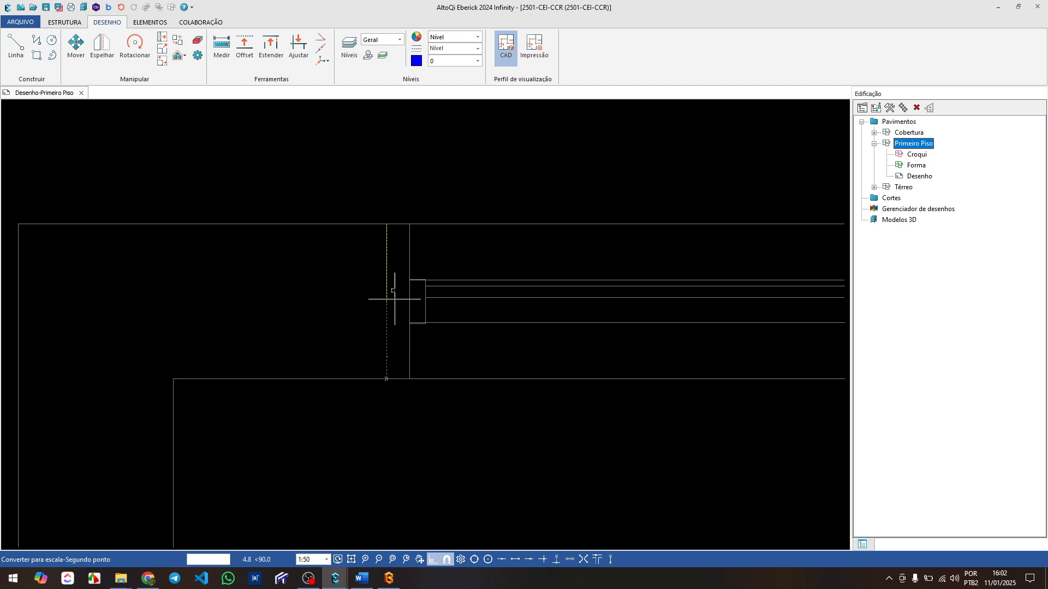
pyautogui.click(387, 238)
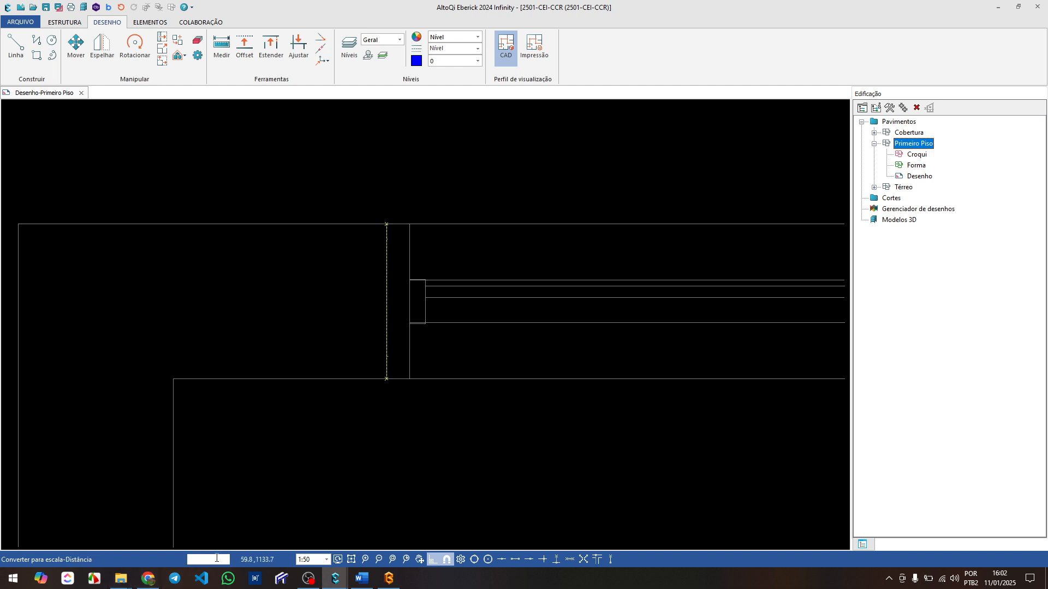
pyautogui.write('15')
pyautogui.press('Return')
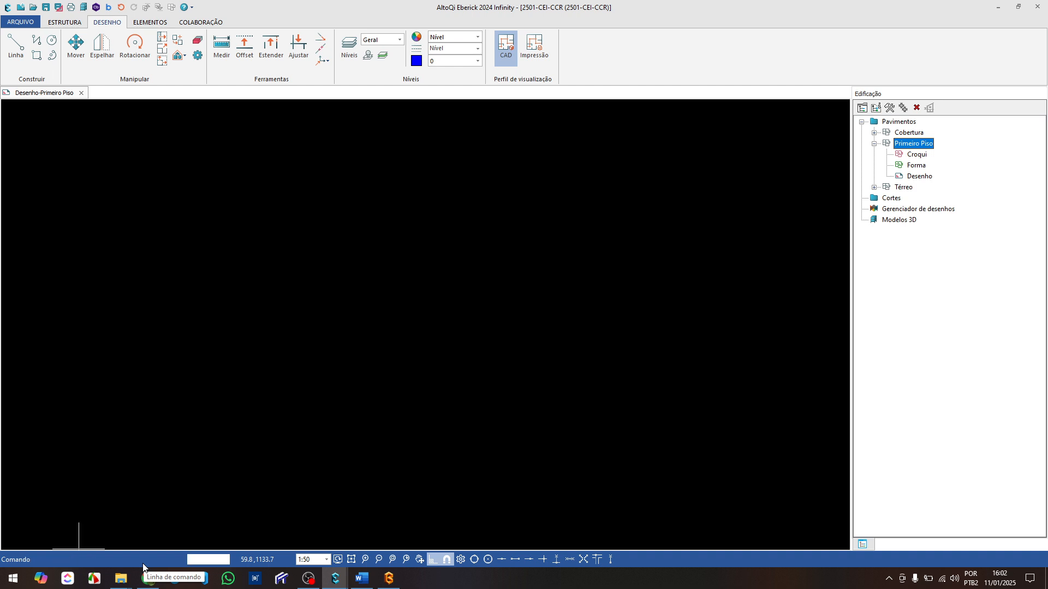
# - Check the whole scaled Primeiro Piso drawing, close it, and open the Desenho of the Cobertura floor
pyautogui.click(352, 561)
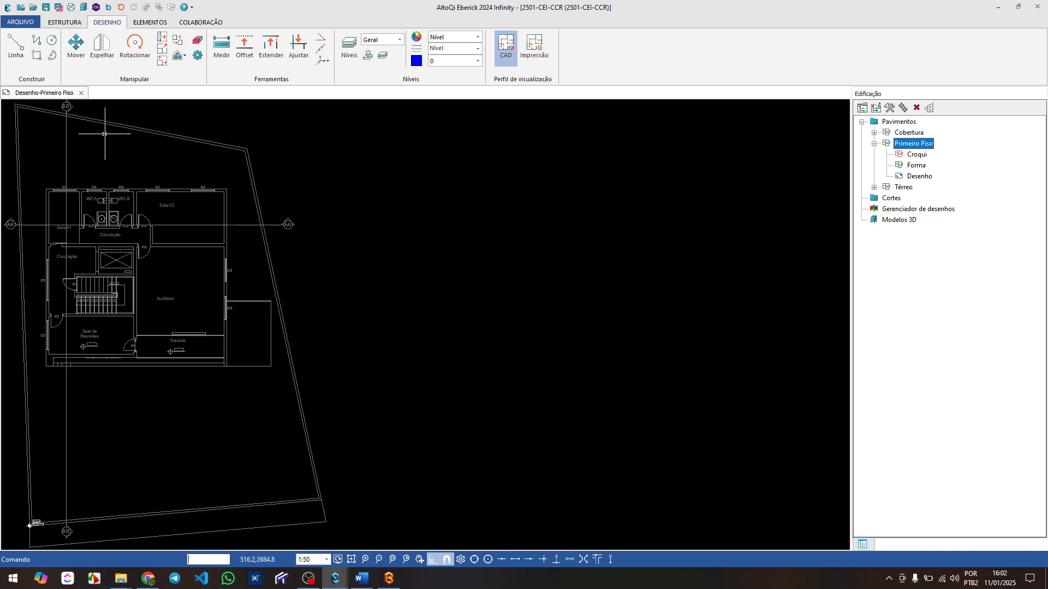
pyautogui.click(81, 94)
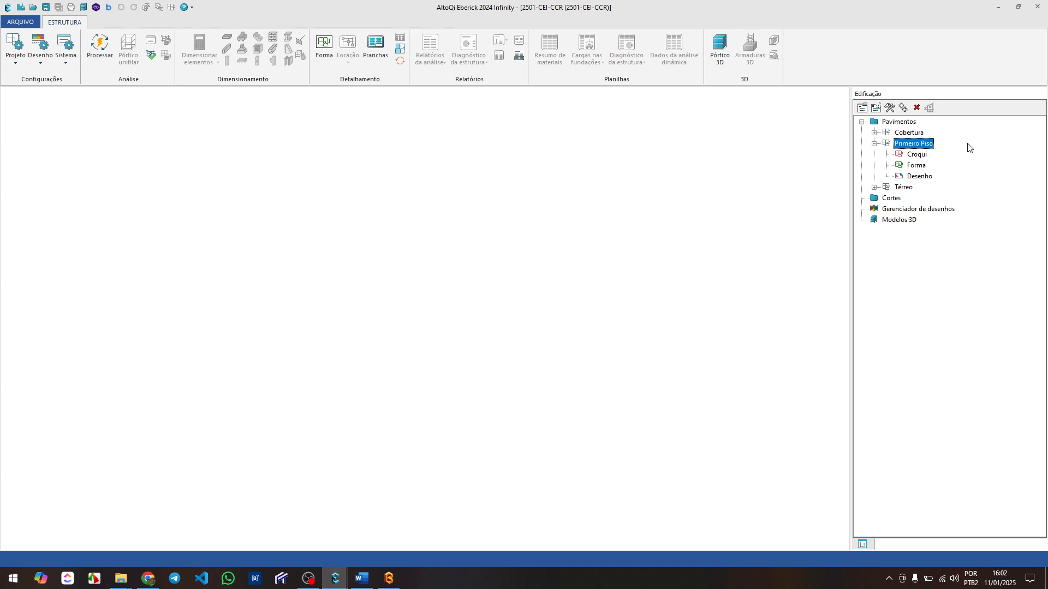
pyautogui.click(874, 133)
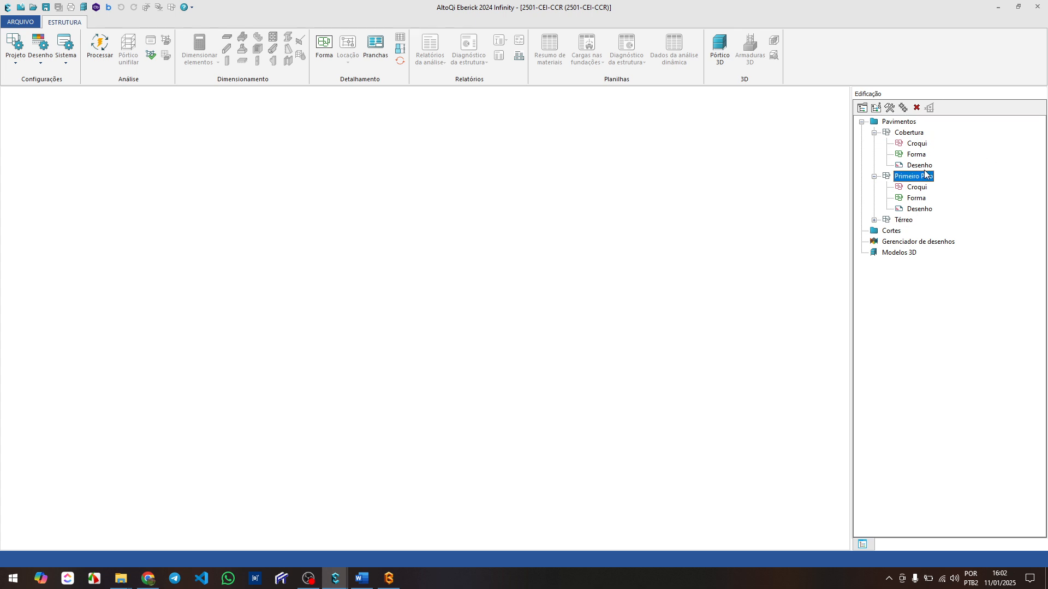
pyautogui.doubleClick(921, 166)
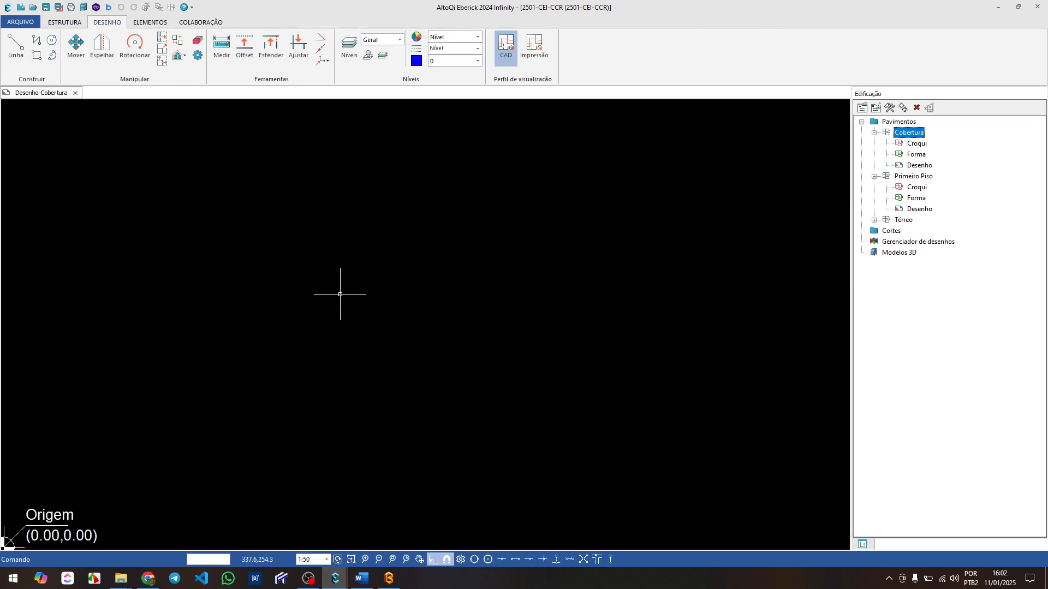
pyautogui.scroll(-2, 340, 294)
pyautogui.click(921, 166)
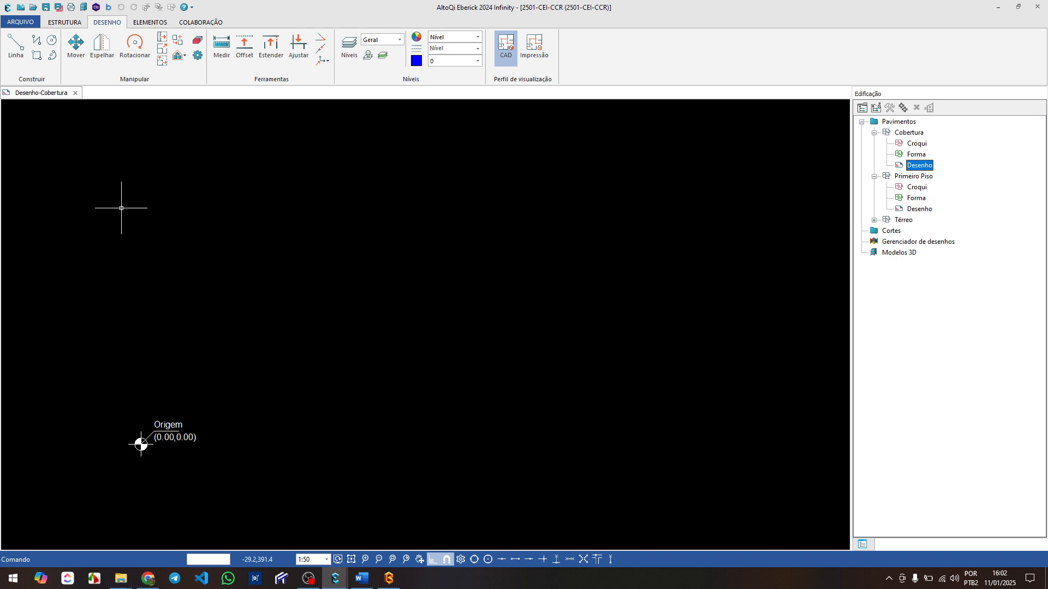
# - Import ARQ-COB-250111 into the Cobertura drawing without scale conversion, placing all elements on the ARQ level and leaving out hatches
pyautogui.click(29, 24)
pyautogui.moveTo(37, 83)
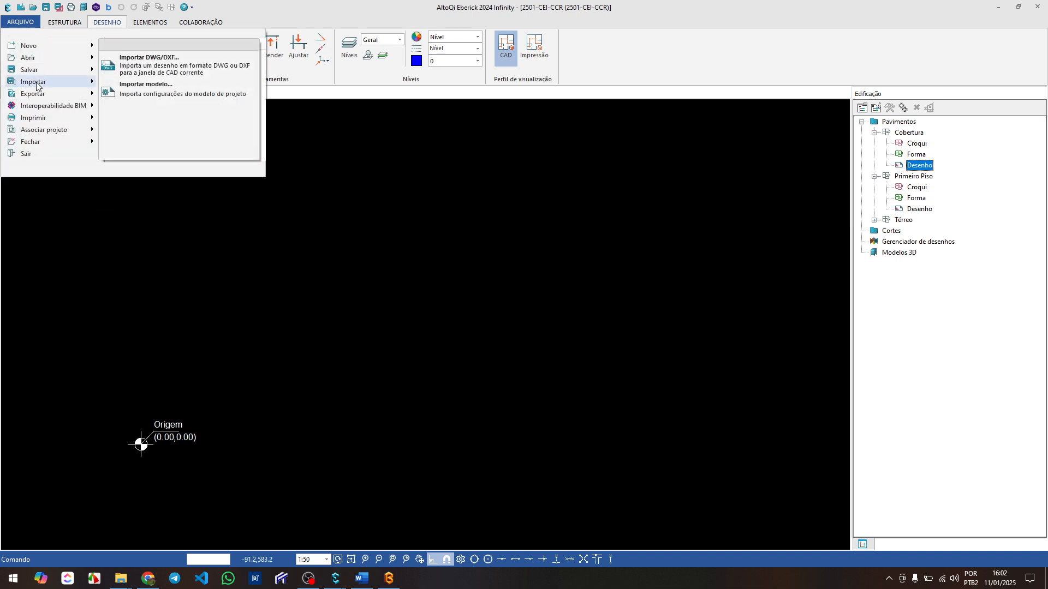
pyautogui.click(163, 72)
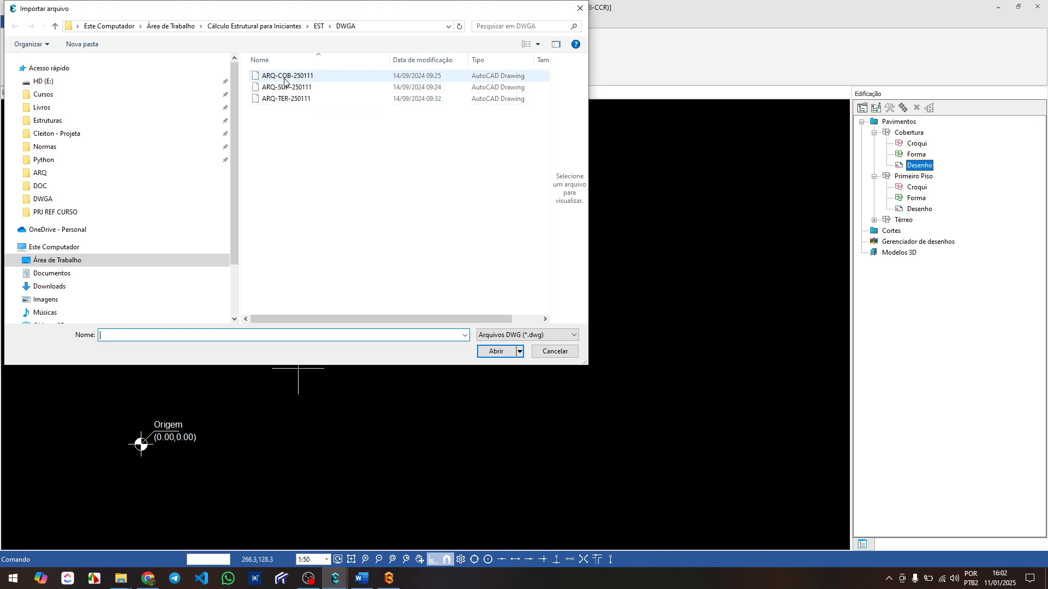
pyautogui.click(328, 76)
pyautogui.click(493, 351)
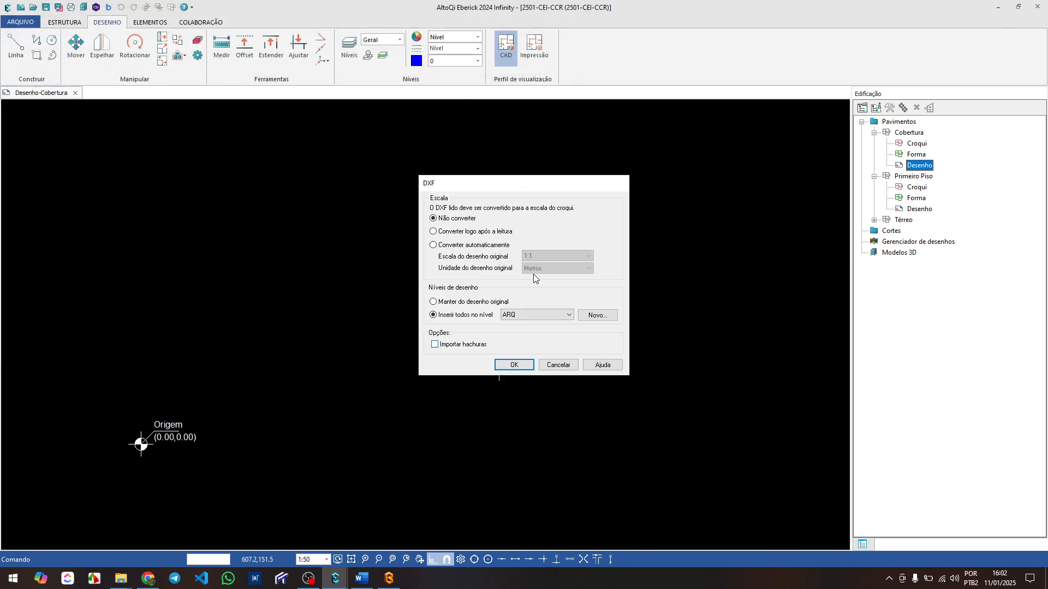
pyautogui.click(505, 371)
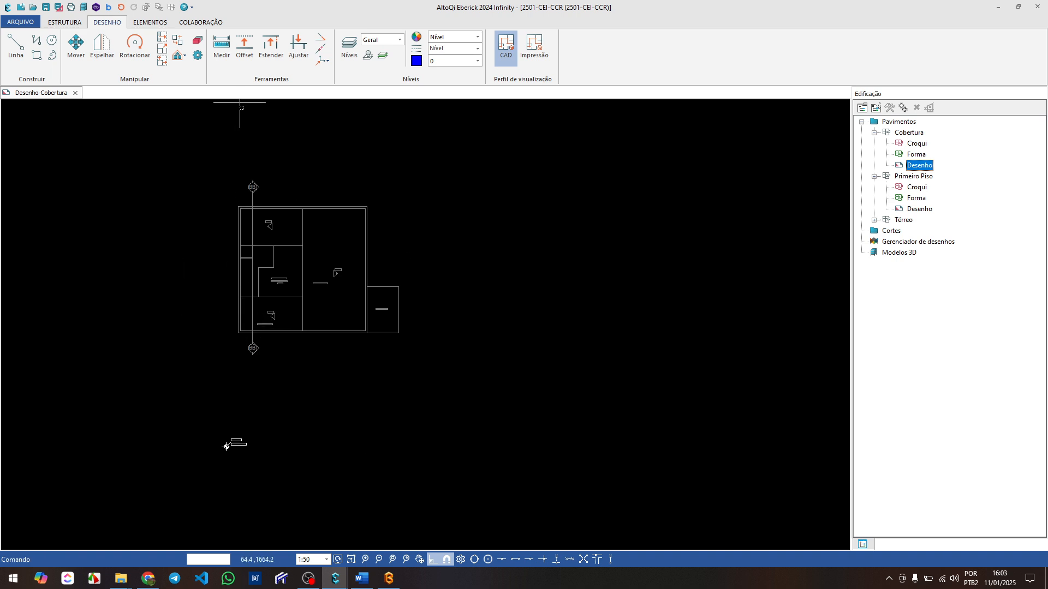
# - Examine the imported Cobertura plan's position relative to the Origem point
pyautogui.scroll(4, 260, 313)
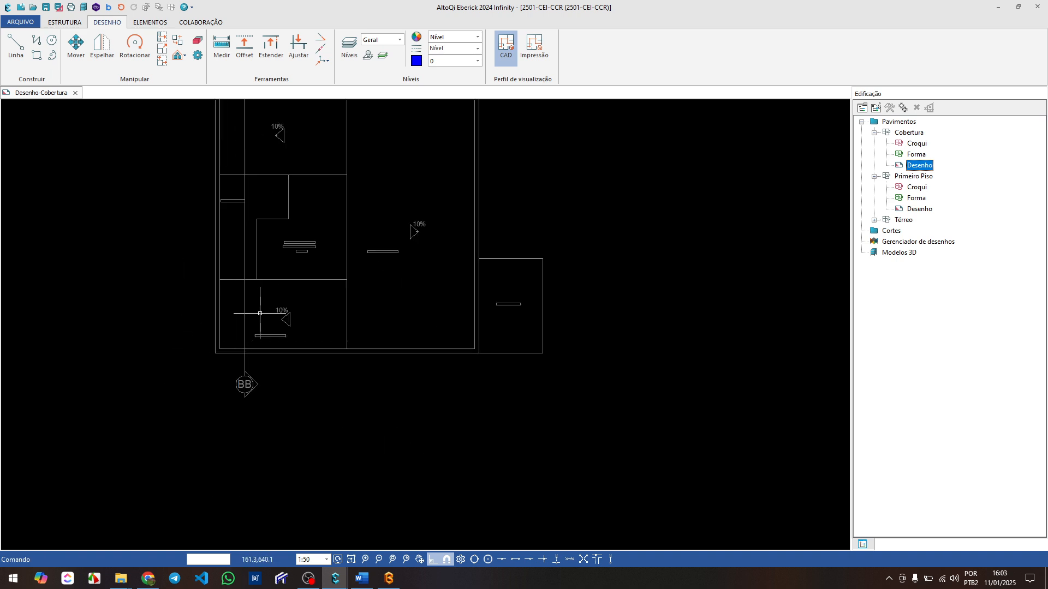
pyautogui.scroll(-3, 260, 313)
pyautogui.scroll(3, 240, 462)
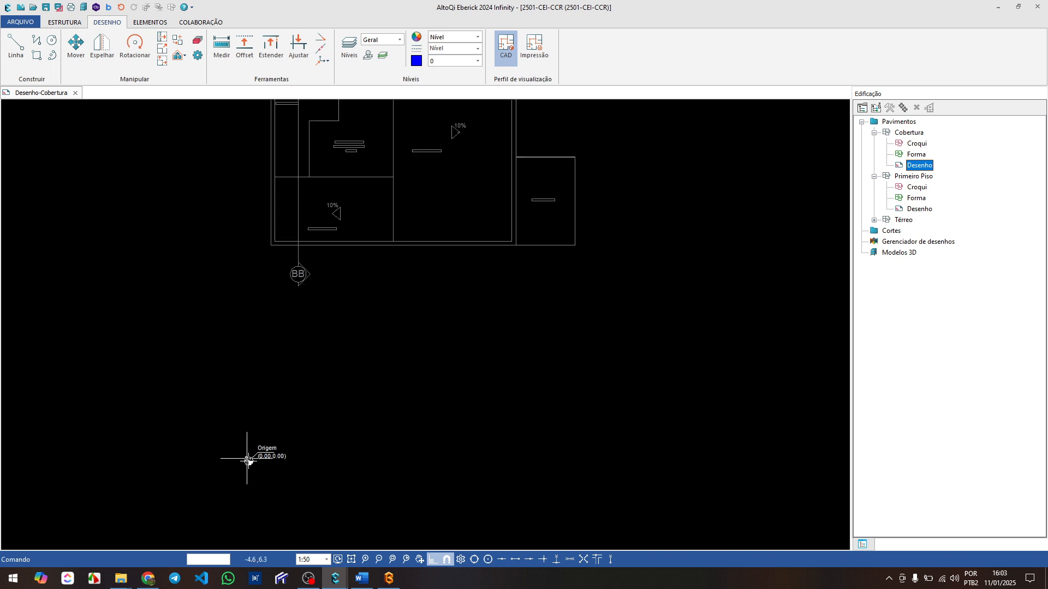
pyautogui.scroll(5, 249, 461)
pyautogui.scroll(-3, 266, 479)
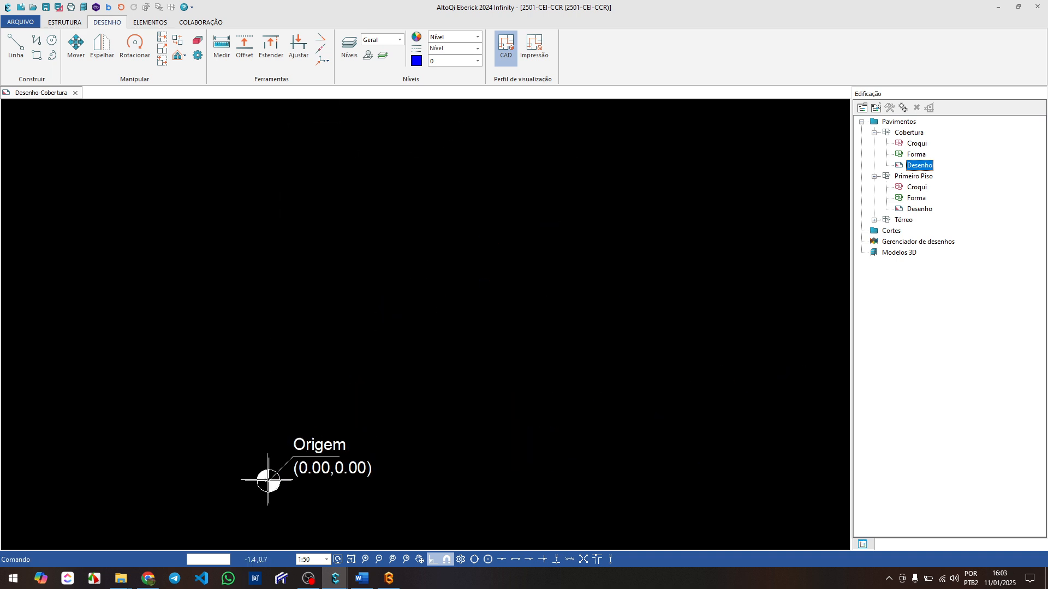
pyautogui.scroll(-3, 268, 480)
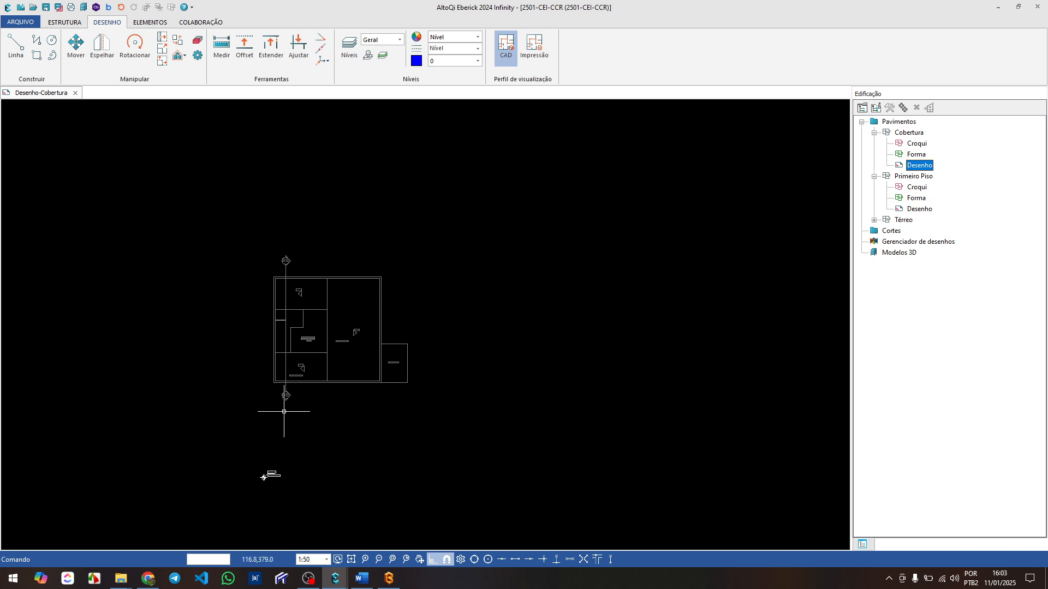
# - Inspect the Cobertura plan's outer wall corner near the BB section mark for a usable reference distance
pyautogui.scroll(6, 183, 295)
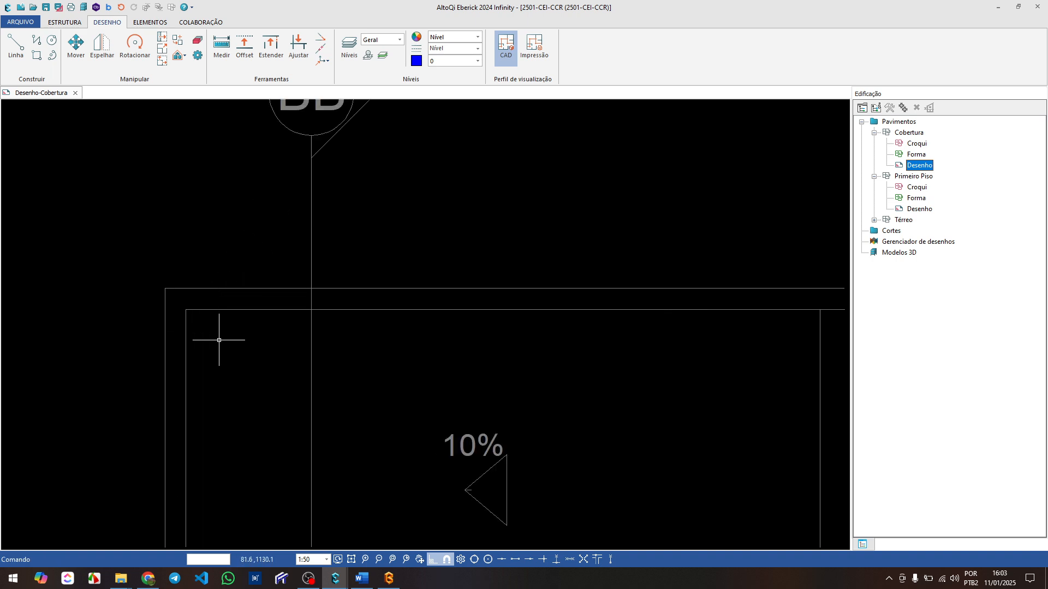
pyautogui.moveTo(184, 297); pyautogui.dragTo(232, 285, button='middle')
pyautogui.scroll(-2, 230, 289)
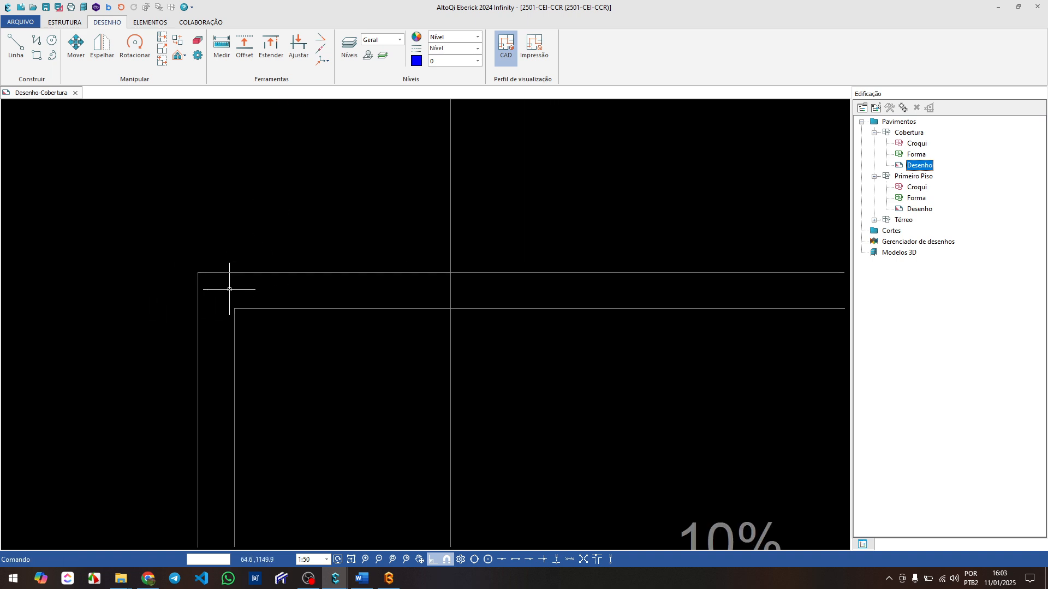
pyautogui.scroll(-4, 230, 289)
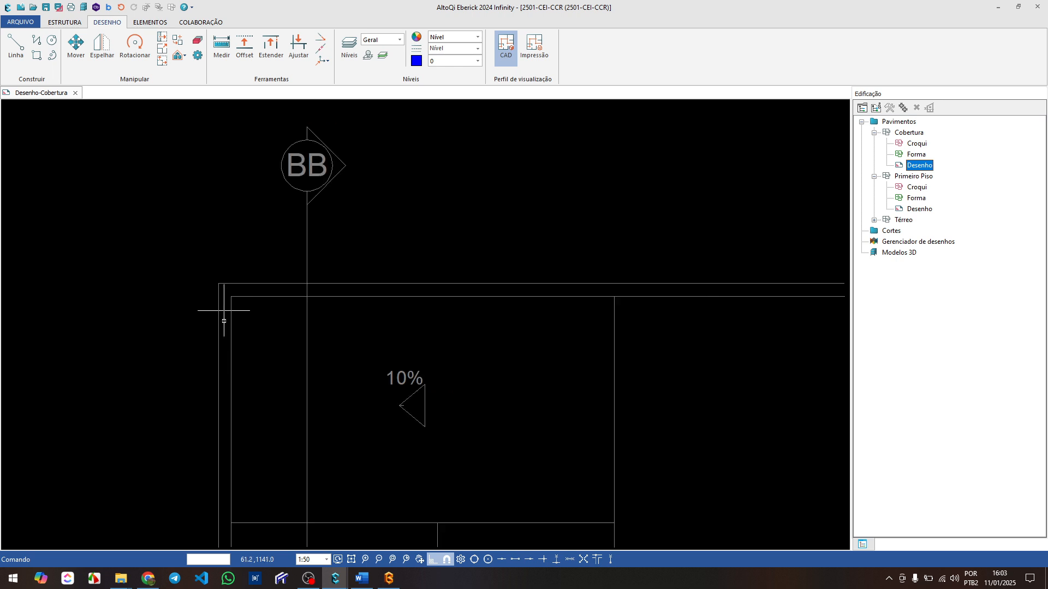
pyautogui.scroll(-3, 329, 355)
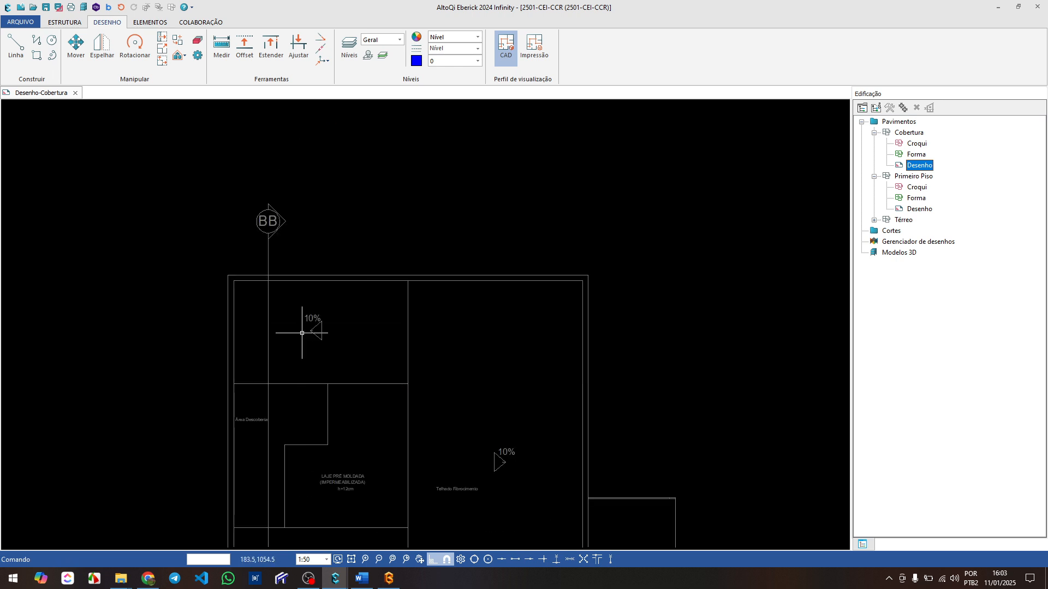
pyautogui.scroll(-2, 304, 330)
pyautogui.scroll(1, 304, 349)
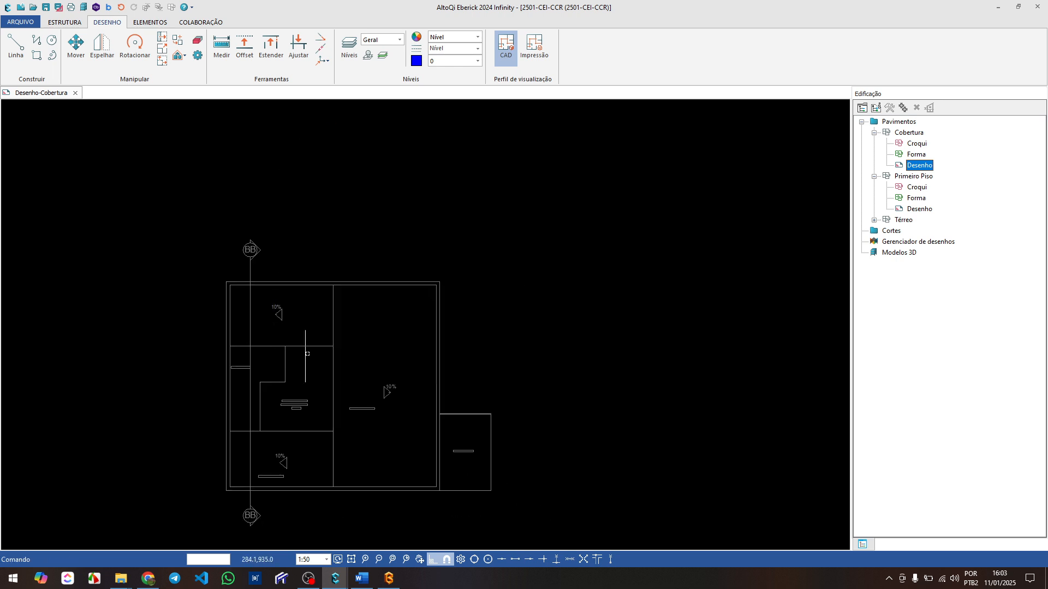
pyautogui.scroll(2, 246, 280)
pyautogui.scroll(-1, 232, 294)
pyautogui.moveTo(235, 339); pyautogui.dragTo(250, 326, button='middle')
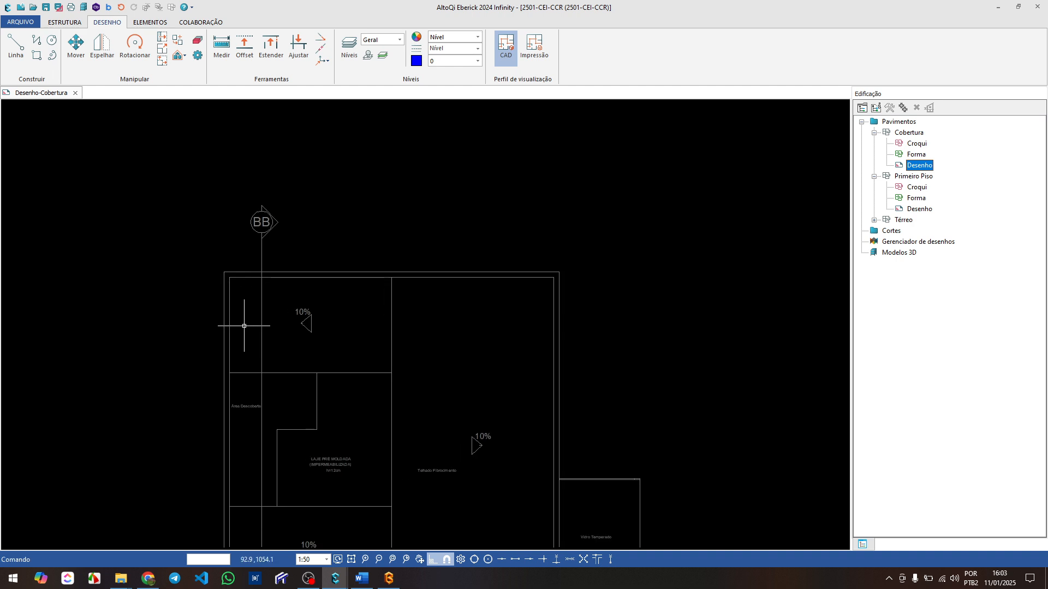
pyautogui.moveTo(282, 328); pyautogui.dragTo(222, 333, button='middle')
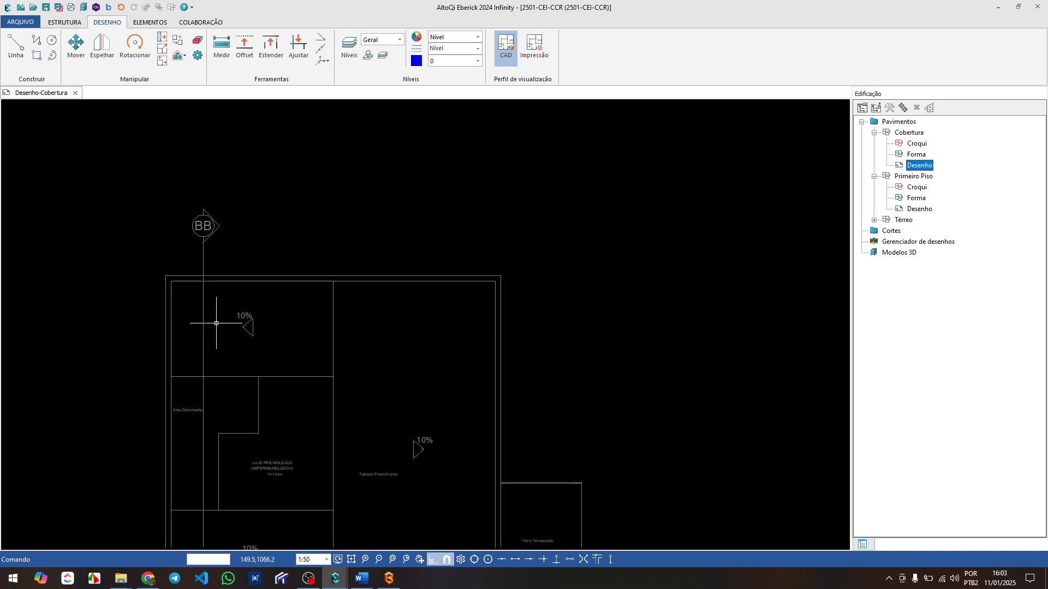
pyautogui.scroll(3, 178, 278)
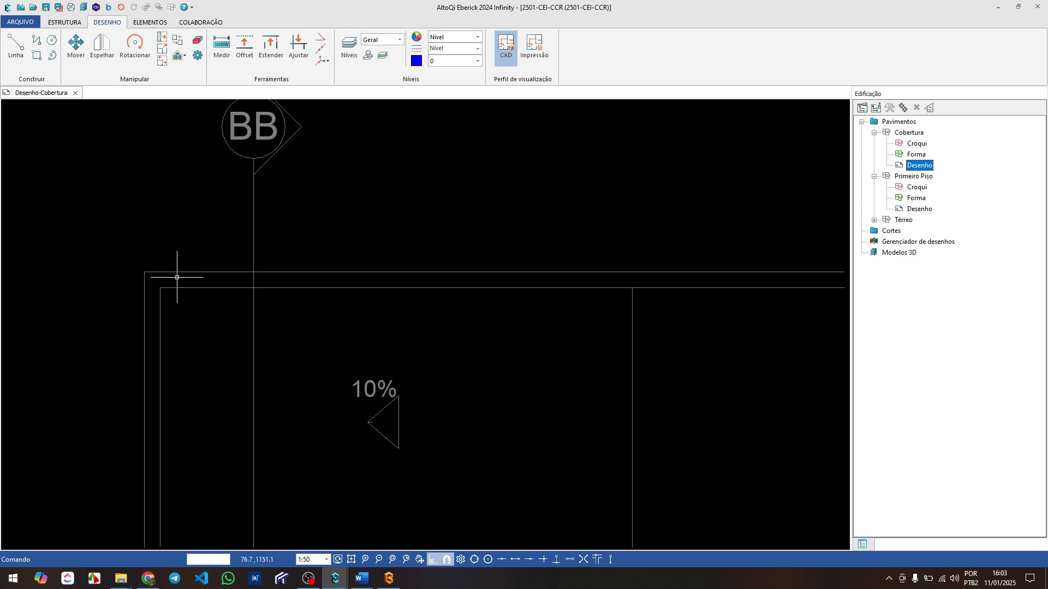
# - Switch to AltoQi Builder and locate the roof plan's outer wall corner in the CORTES, DIAGRAMA DE COBERTURA E FACHADA sheet
pyautogui.click(388, 578)
pyautogui.click(403, 92)
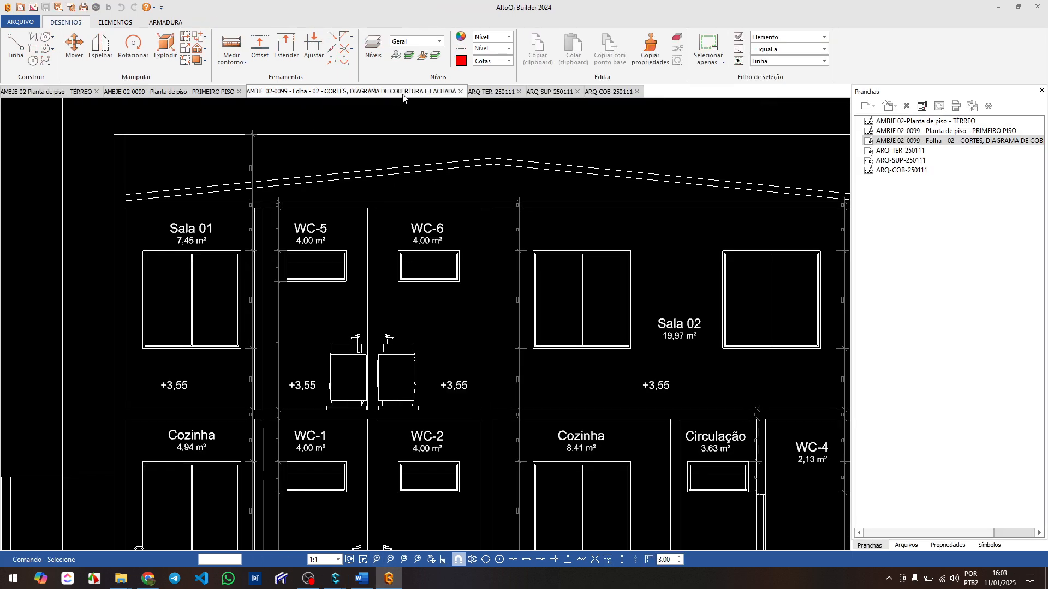
pyautogui.scroll(-6, 272, 330)
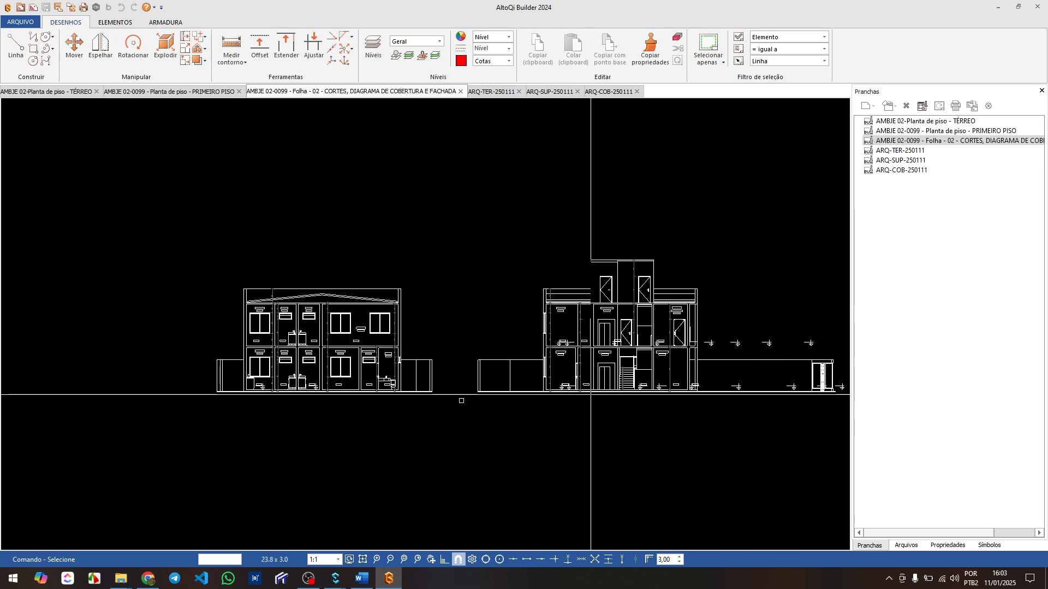
pyautogui.moveTo(461, 398); pyautogui.dragTo(360, 372, button='middle')
pyautogui.scroll(5, 556, 355)
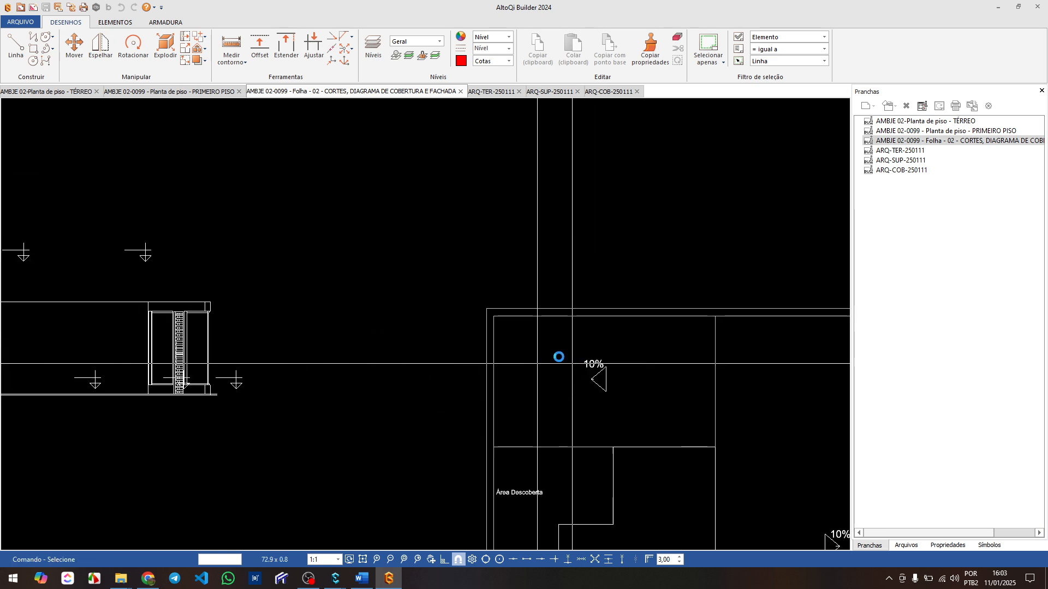
pyautogui.scroll(2, 518, 316)
pyautogui.moveTo(386, 304); pyautogui.dragTo(227, 264, button='middle')
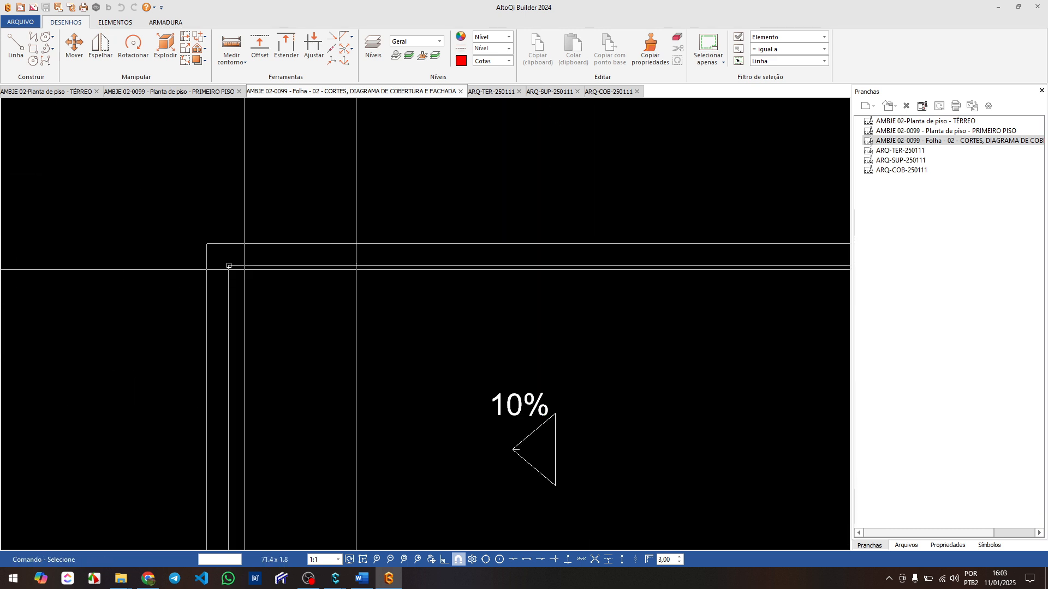
pyautogui.scroll(2, 252, 259)
pyautogui.scroll(2, 253, 260)
pyautogui.scroll(-1, 253, 260)
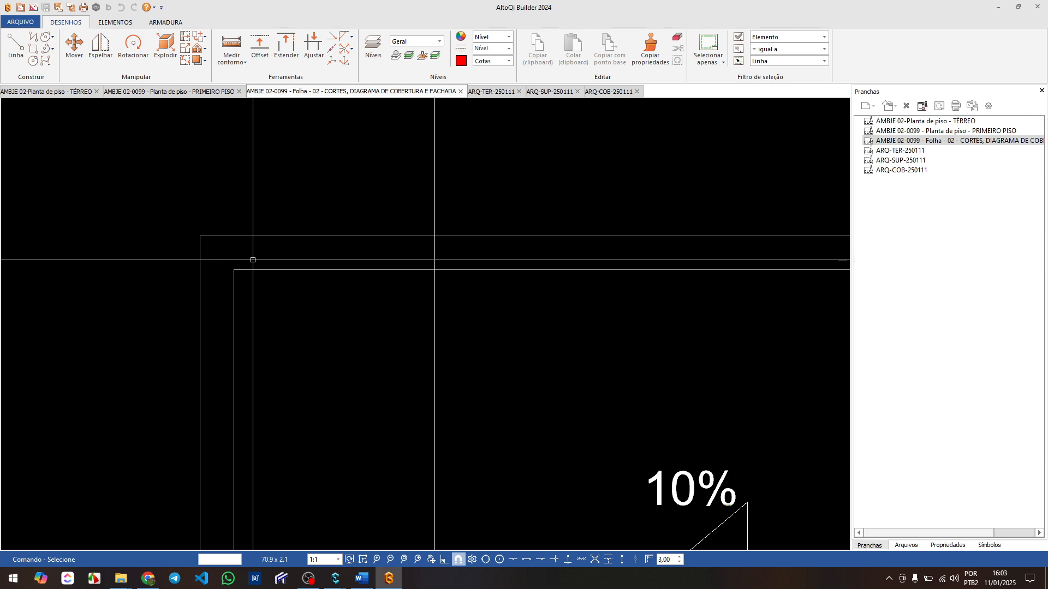
# - Measure the thickness of the outer wall at the roof plan's corner
pyautogui.press('Return')
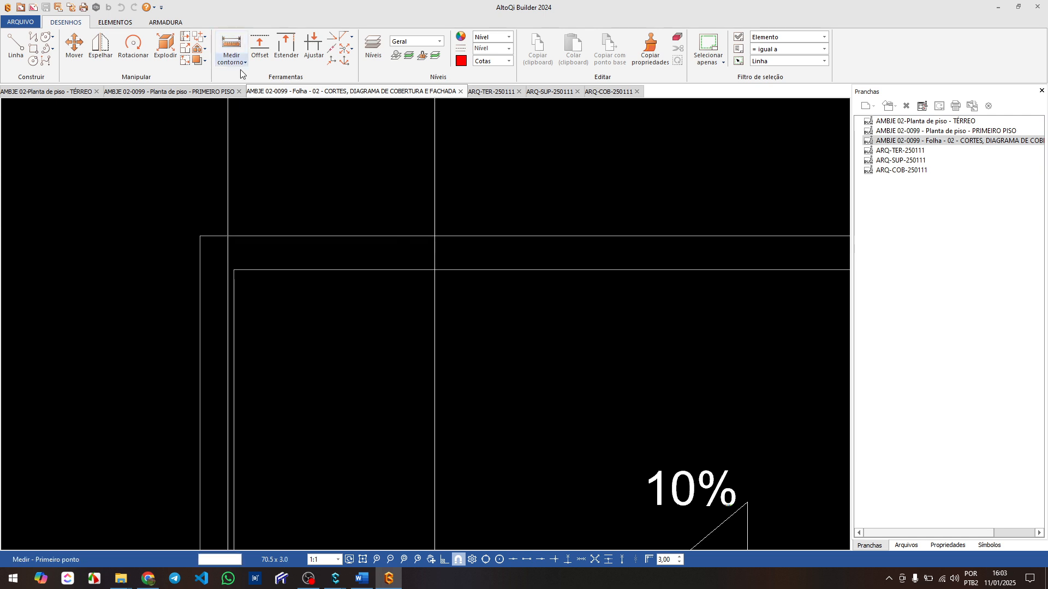
pyautogui.scroll(2, 224, 240)
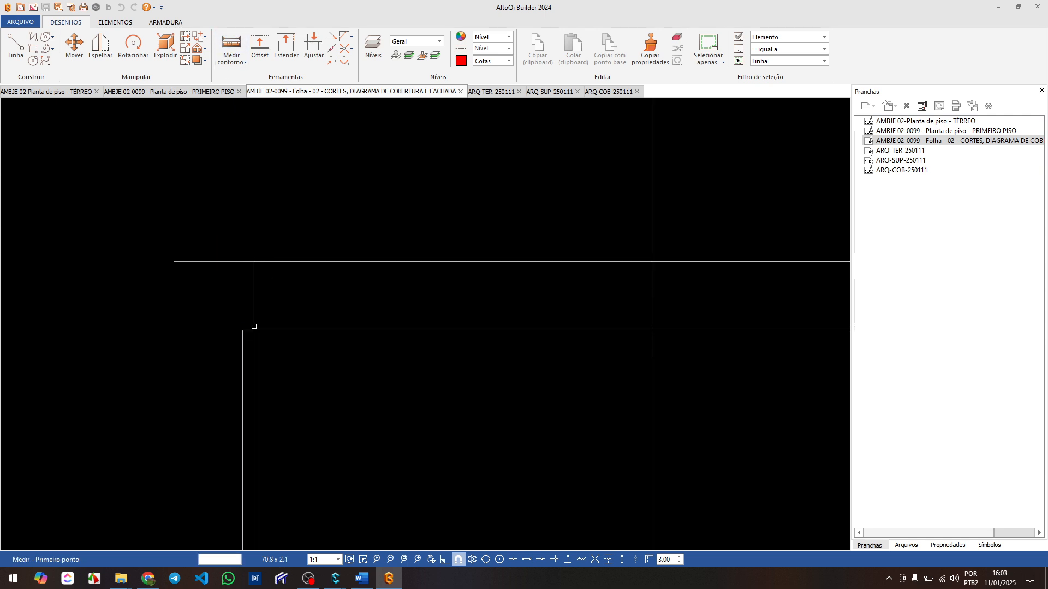
pyautogui.click(252, 330)
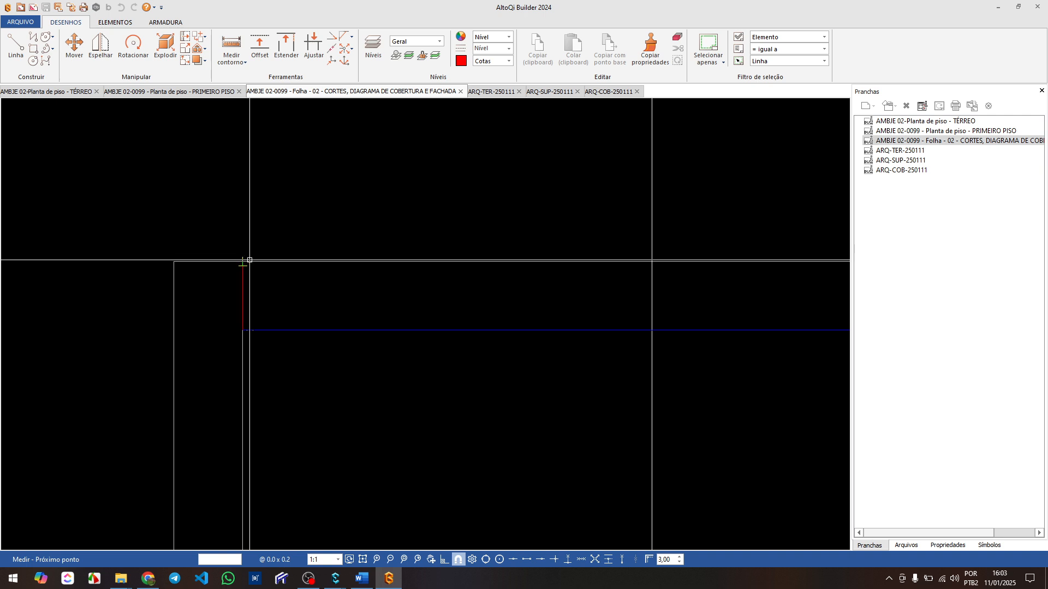
pyautogui.click(248, 260)
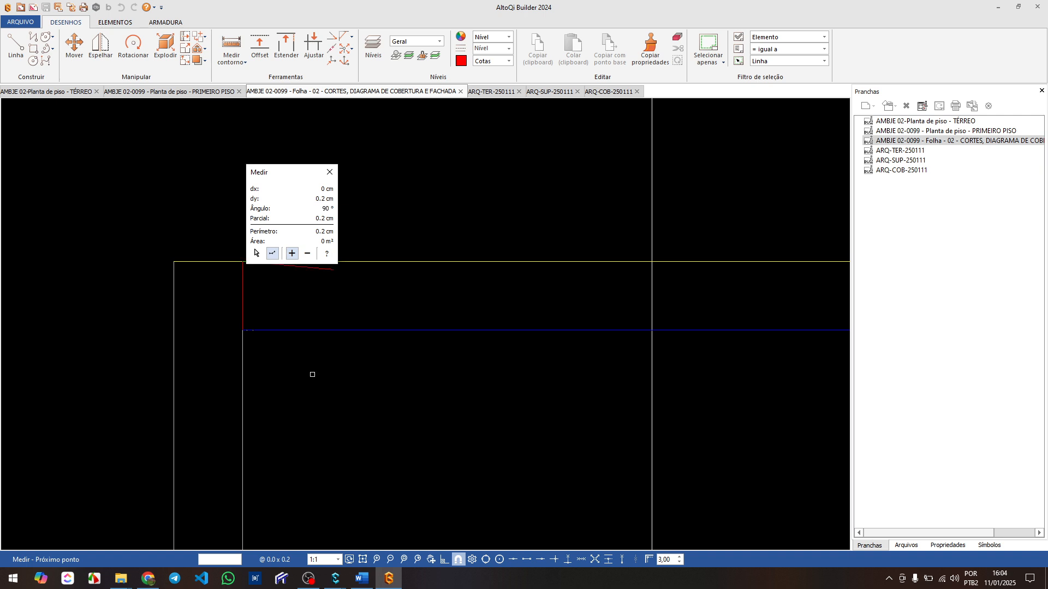
pyautogui.press('Escape')
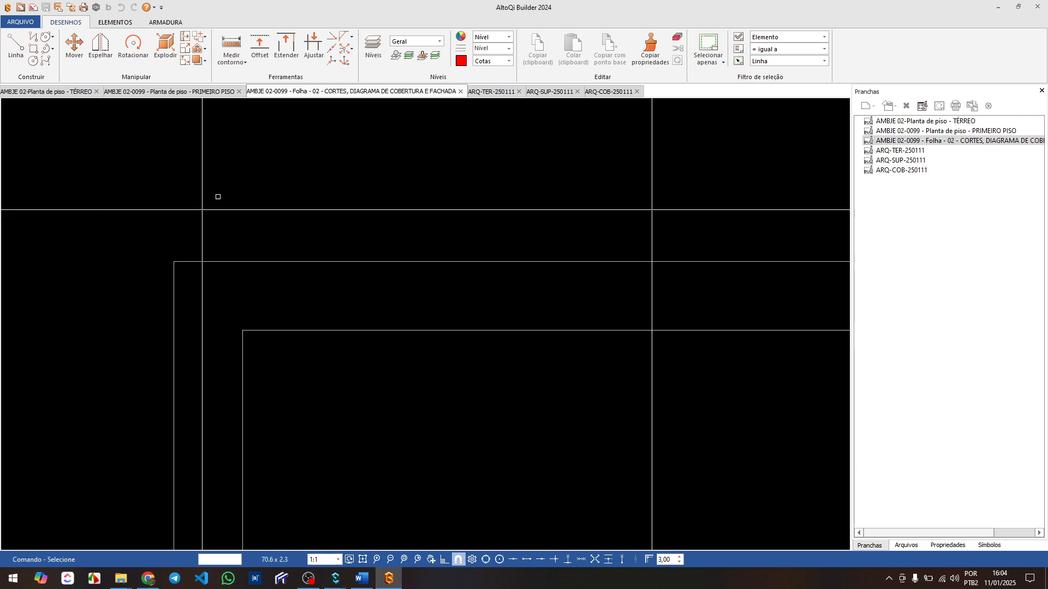
# - Return to the Eberick project and convert the Cobertura drawing to scale using the outer wall's thickness at the corner as reference
pyautogui.moveTo(335, 578)
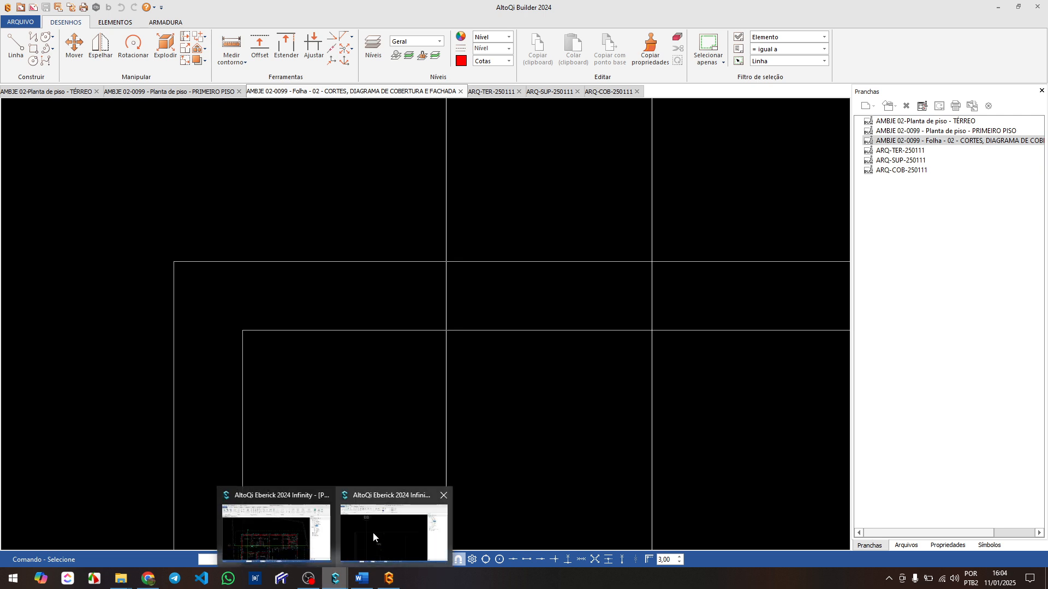
pyautogui.click(372, 533)
pyautogui.scroll(4, 187, 257)
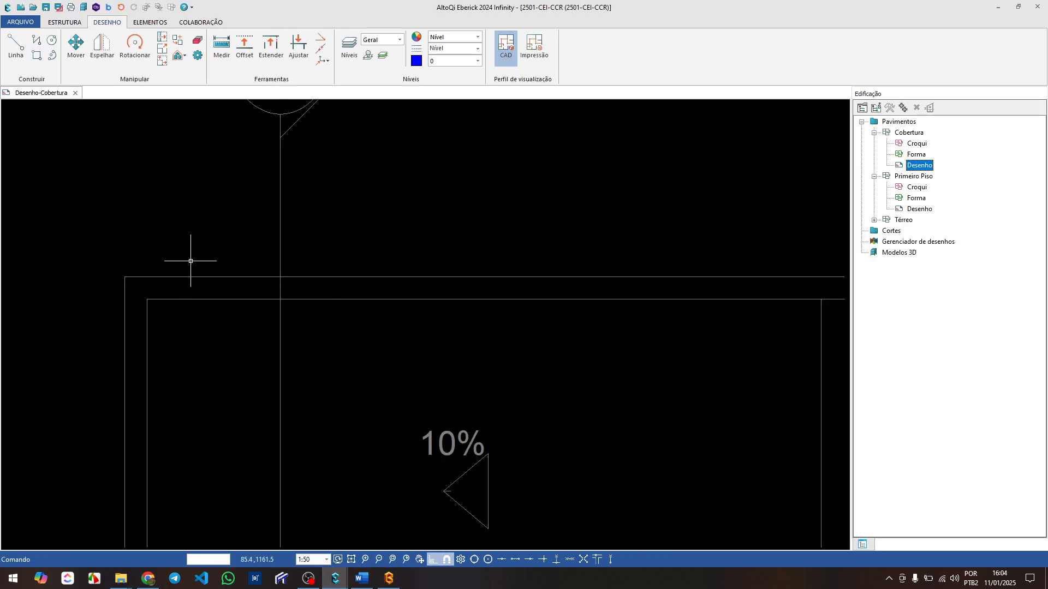
pyautogui.click(164, 53)
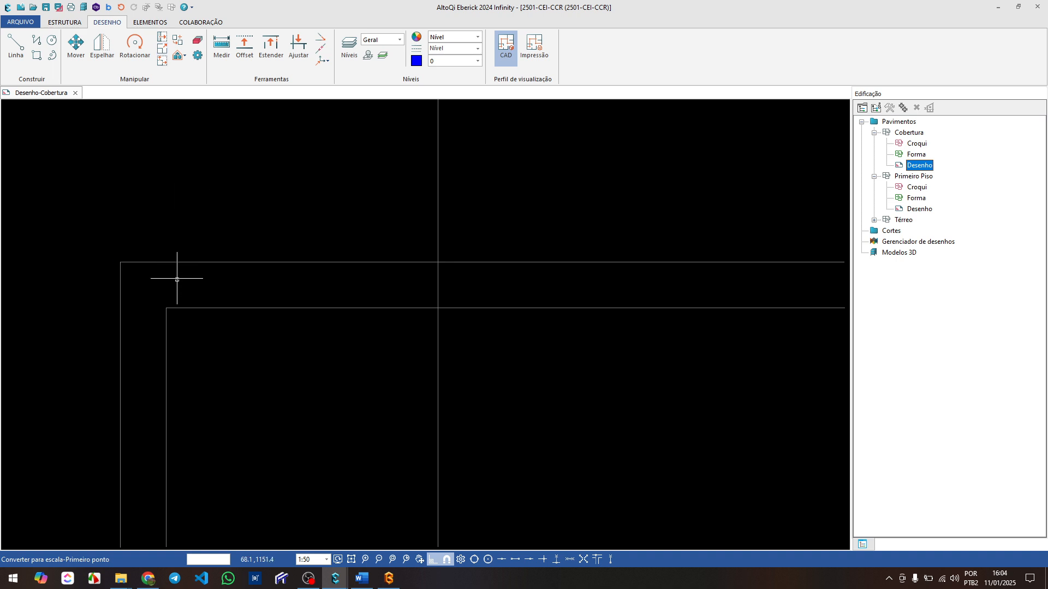
pyautogui.click(183, 306)
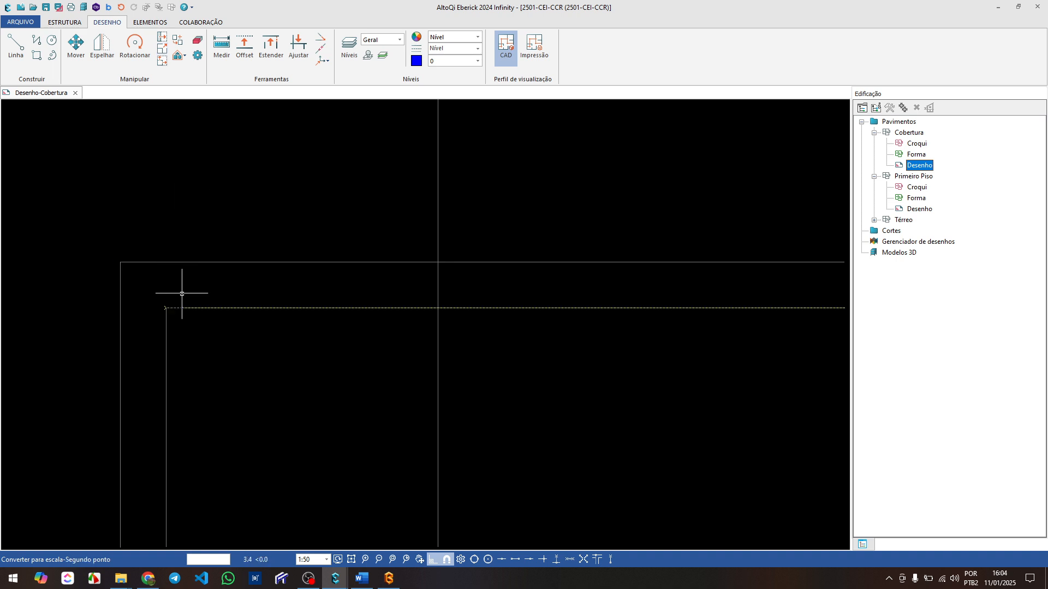
pyautogui.click(180, 262)
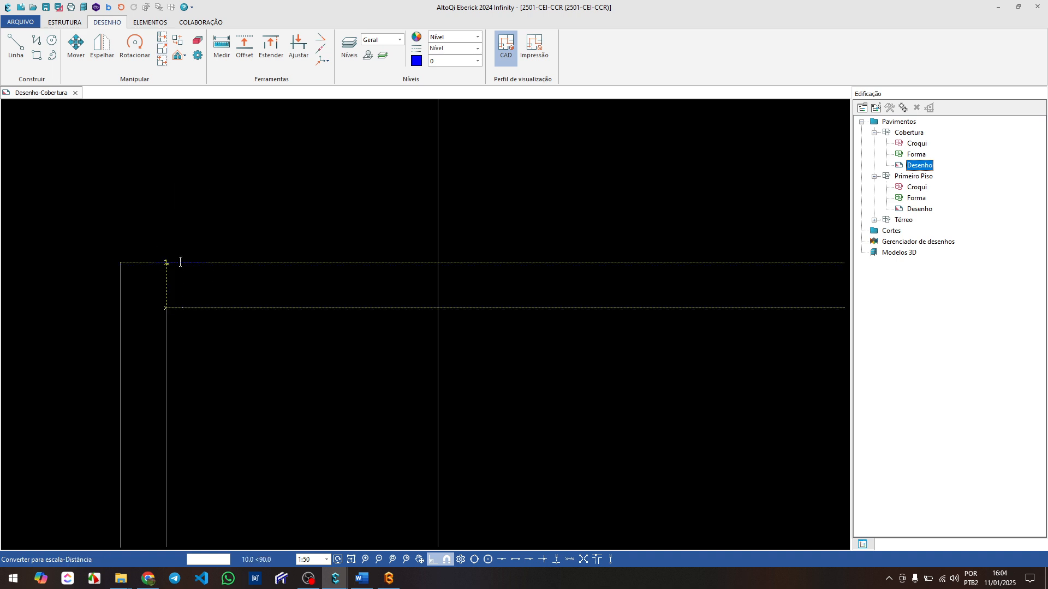
pyautogui.press('Return')
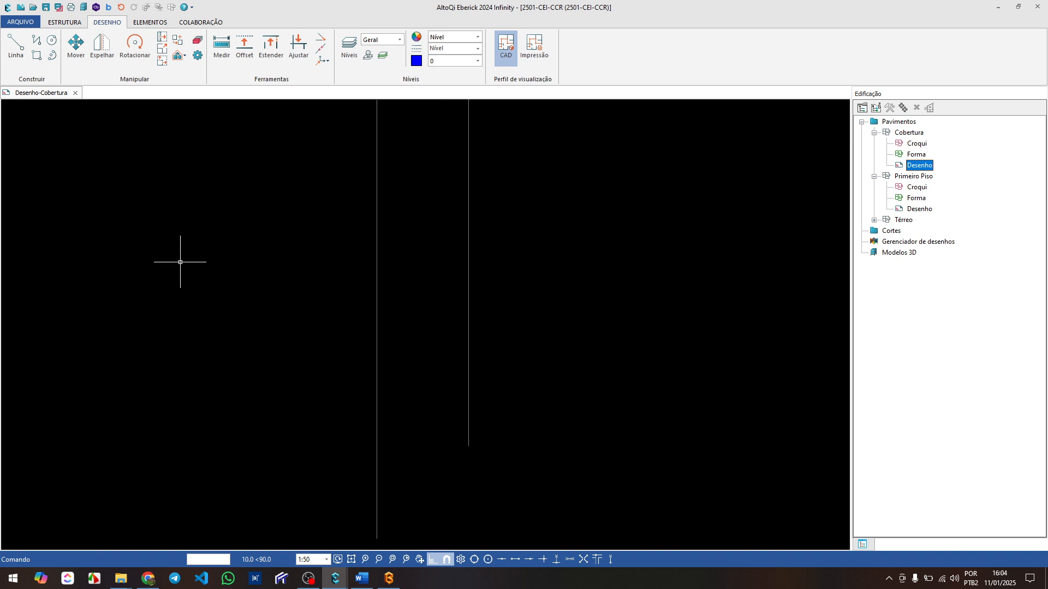
# - View the whole scaled Cobertura drawing, close it, and save the project
pyautogui.click(350, 561)
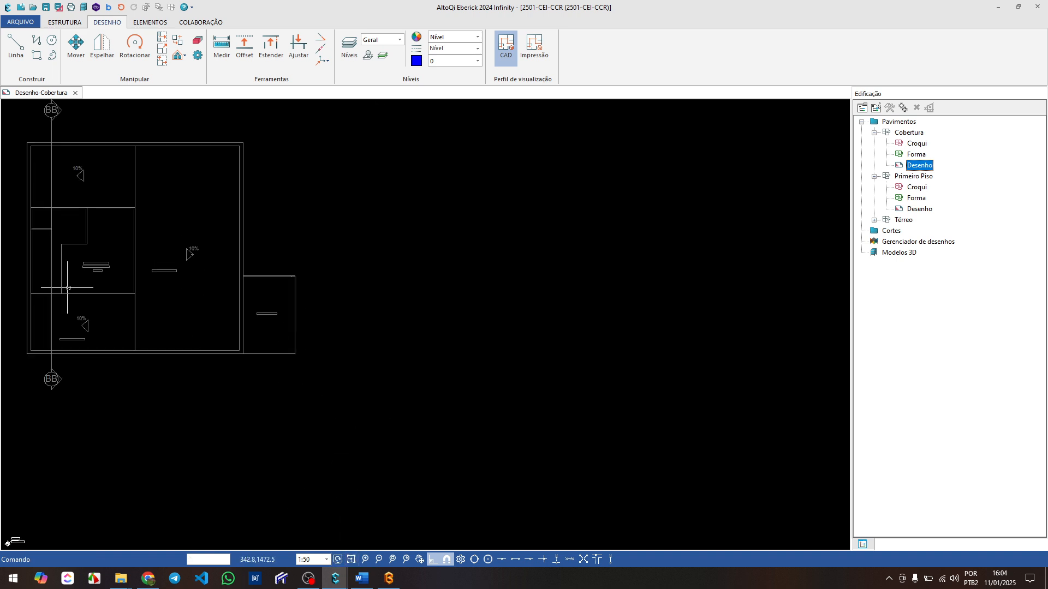
pyautogui.click(75, 93)
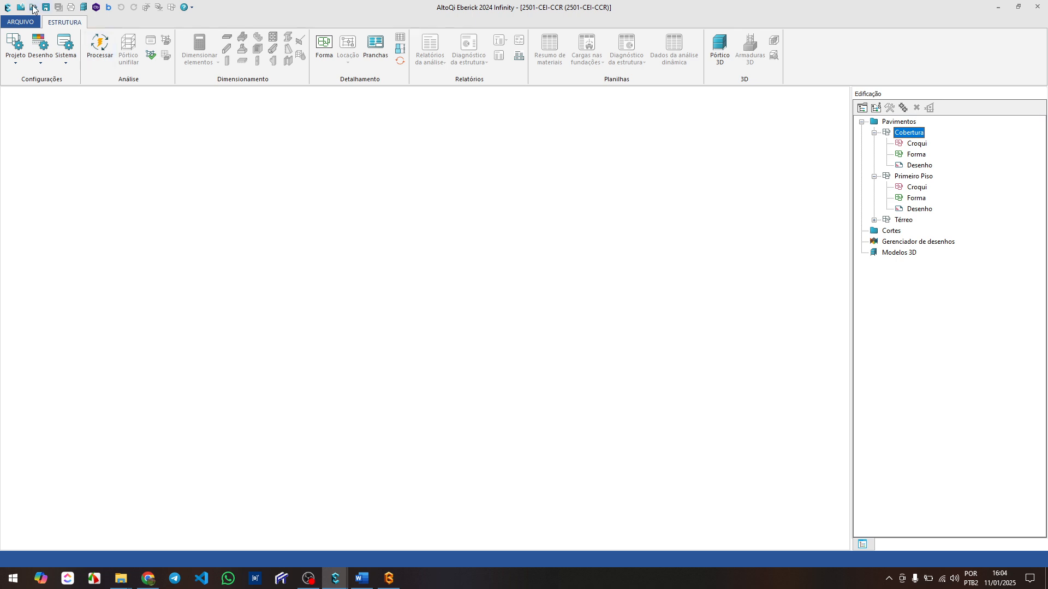
pyautogui.click(45, 10)
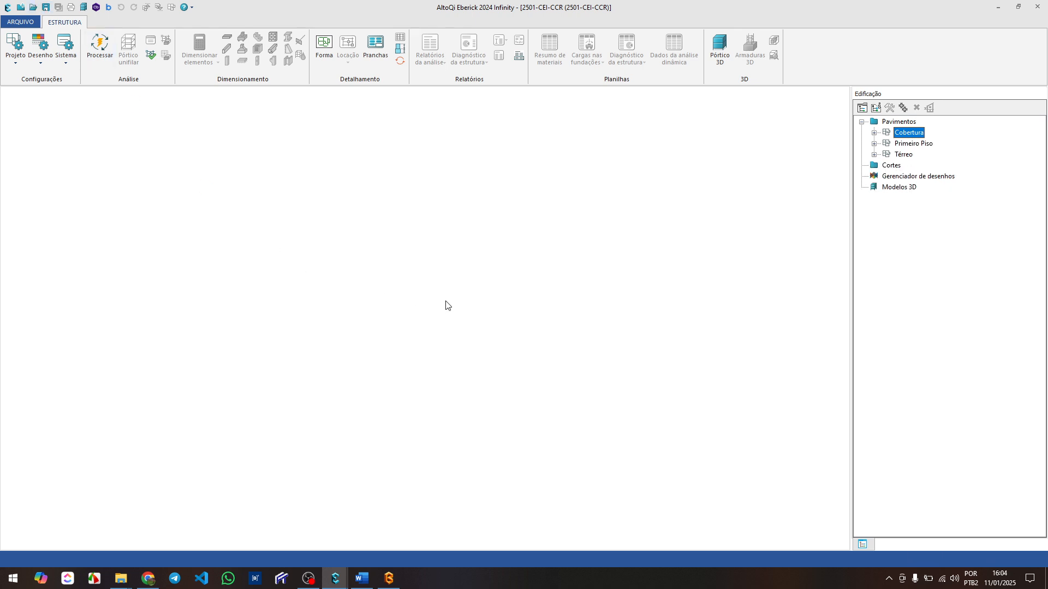